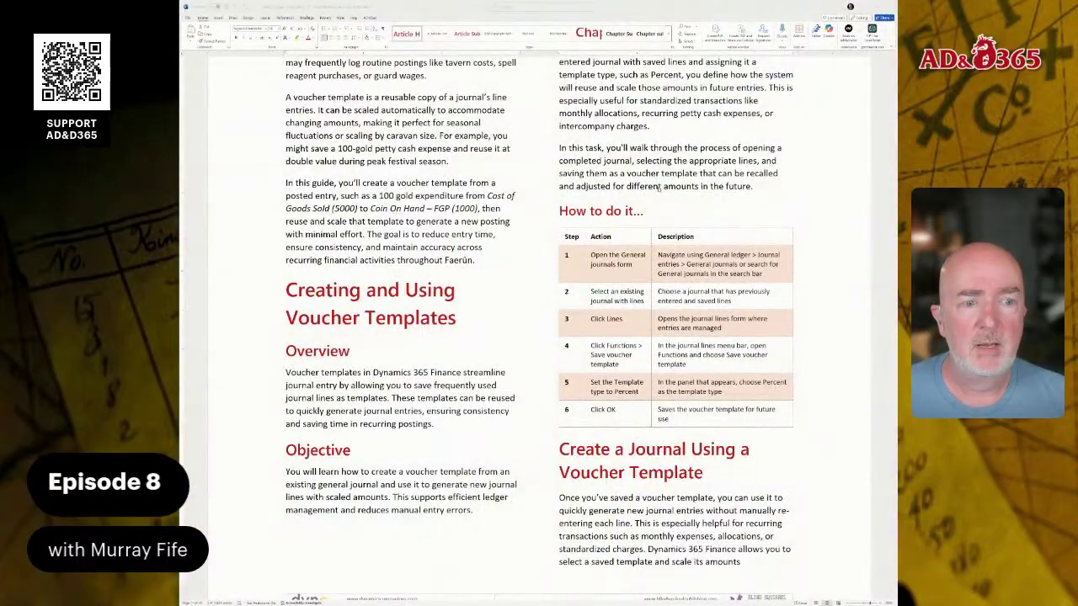
# Read the voucher templates guide, including its how-to table for creating a voucher template from a journal
pyautogui.scroll(5, 850, 474)
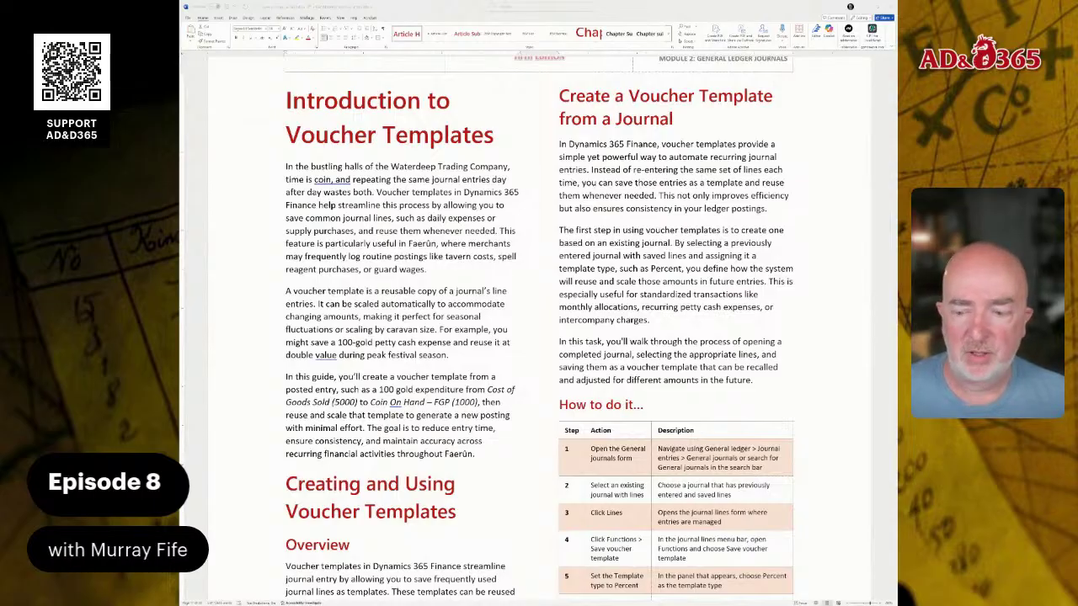
pyautogui.scroll(-3, 851, 435)
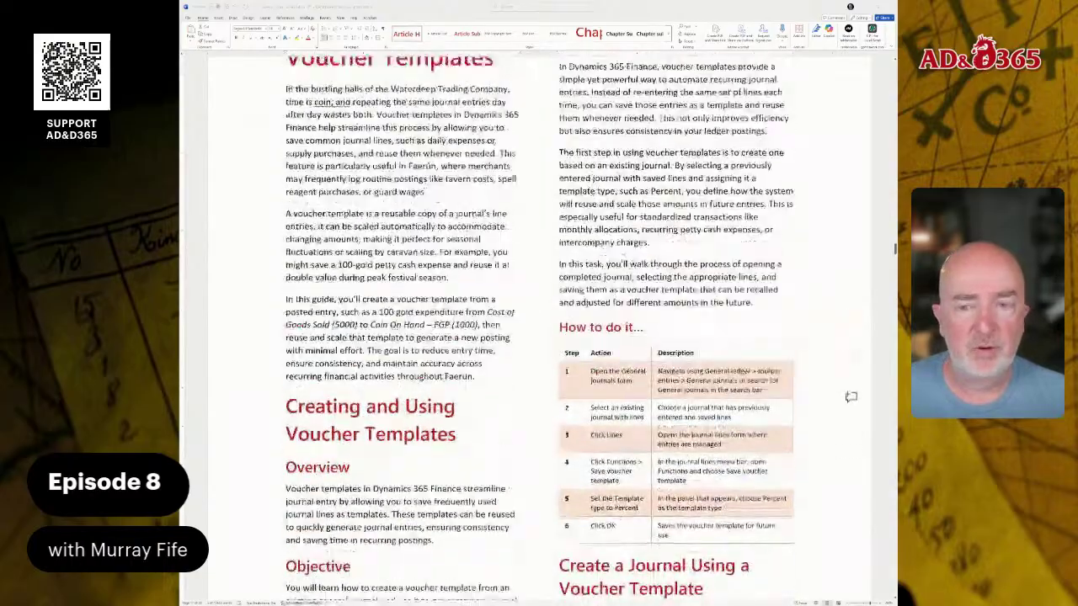
pyautogui.scroll(2, 850, 435)
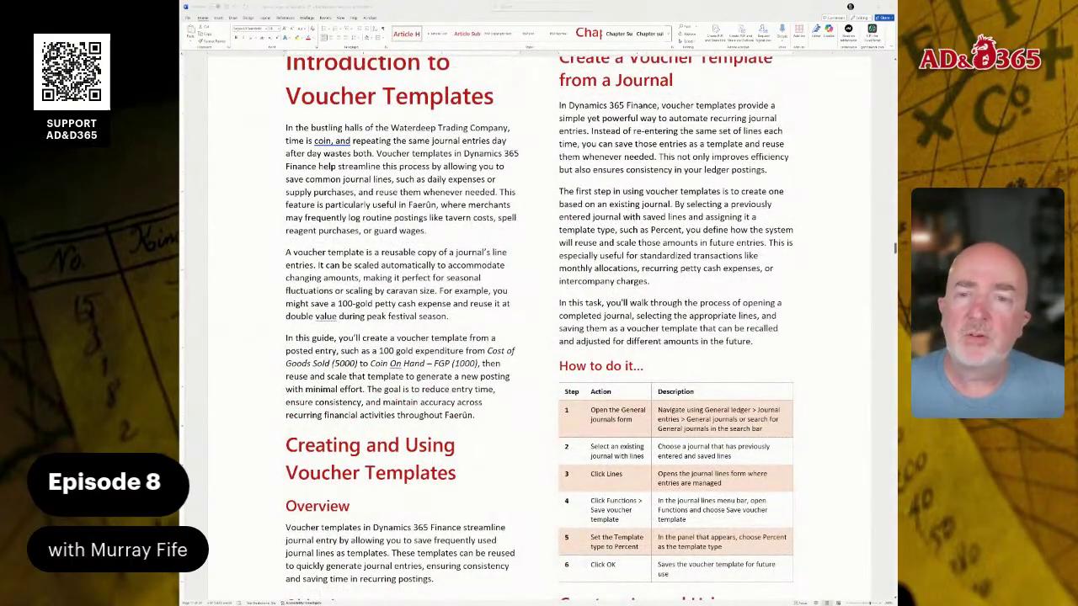
pyautogui.scroll(-7, 851, 435)
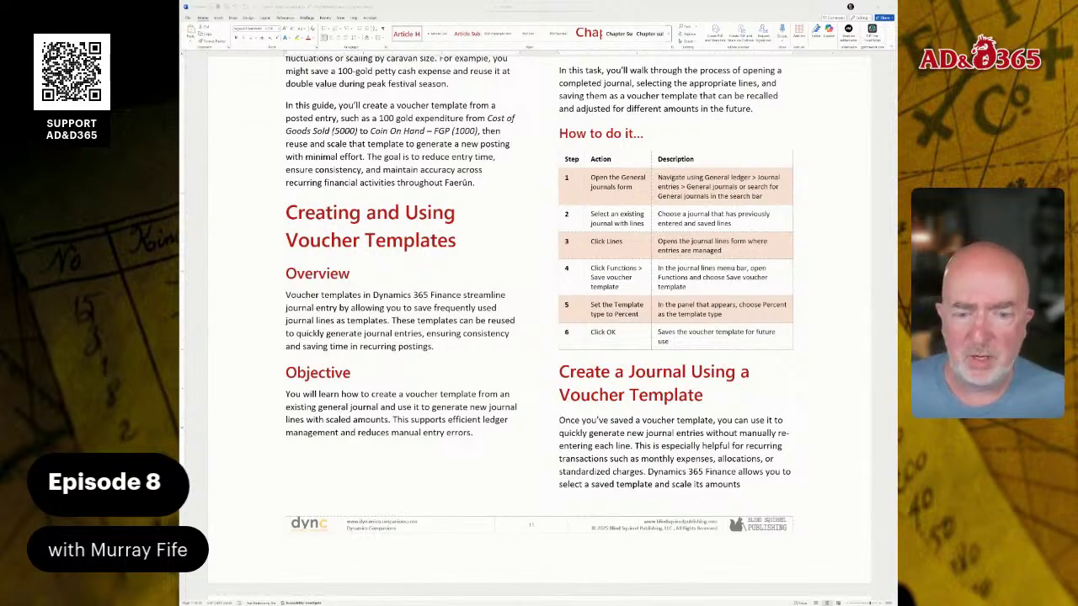
pyautogui.scroll(1, 539, 320)
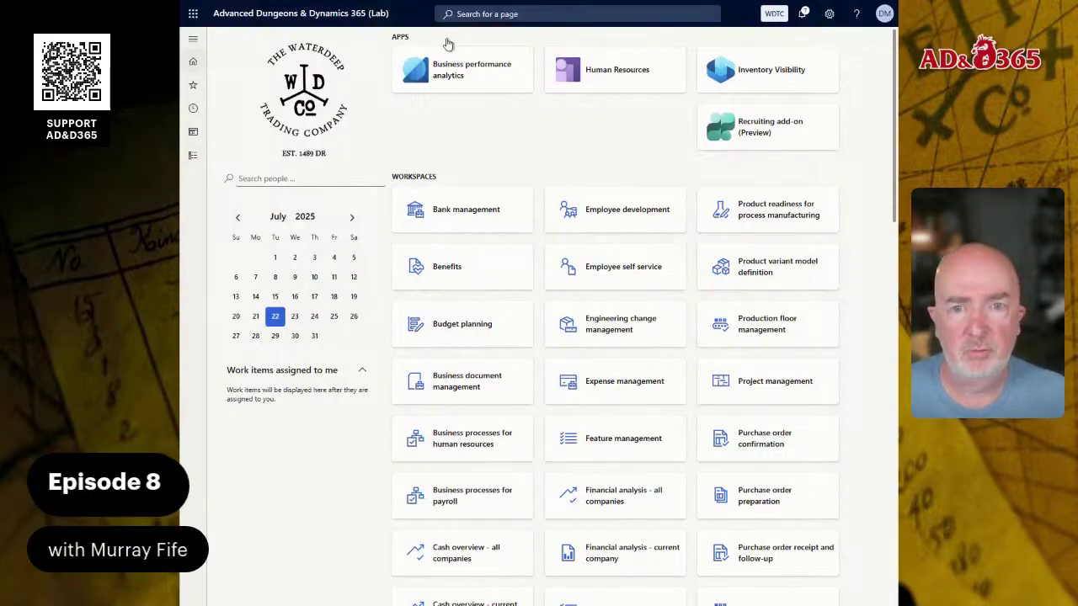
pyautogui.click(475, 14)
pyautogui.write('gene')
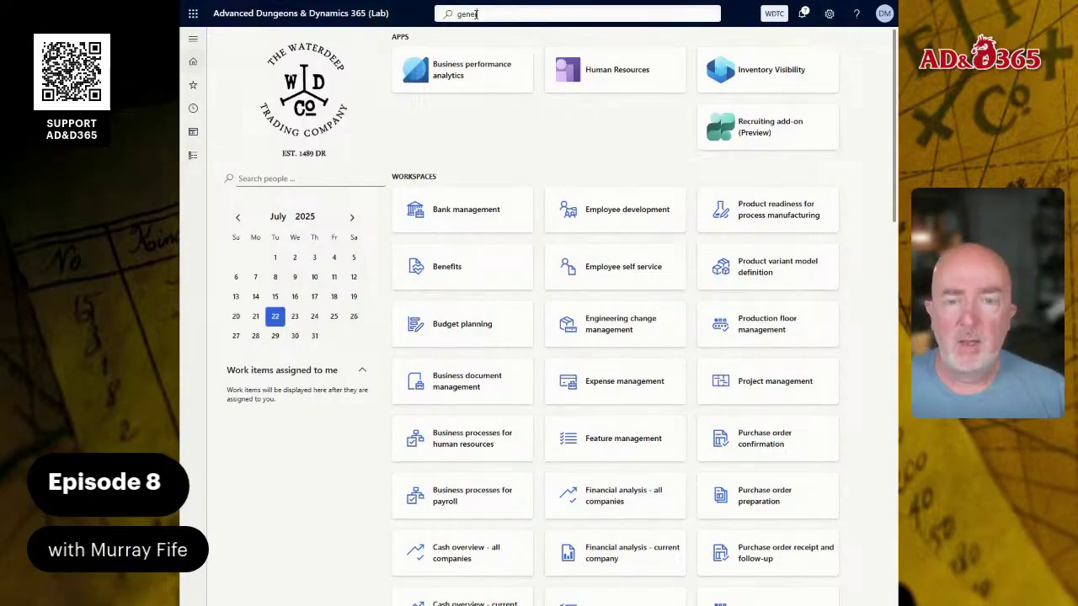
pyautogui.write('r jou')
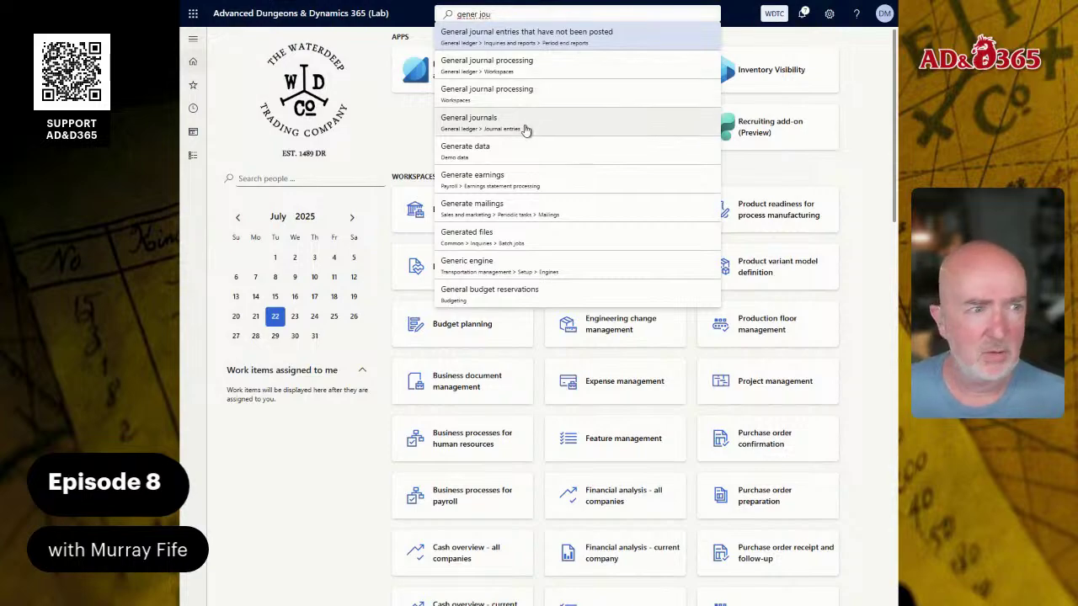
# Open the General journal processing workspace of the General ledger module
pyautogui.click(192, 158)
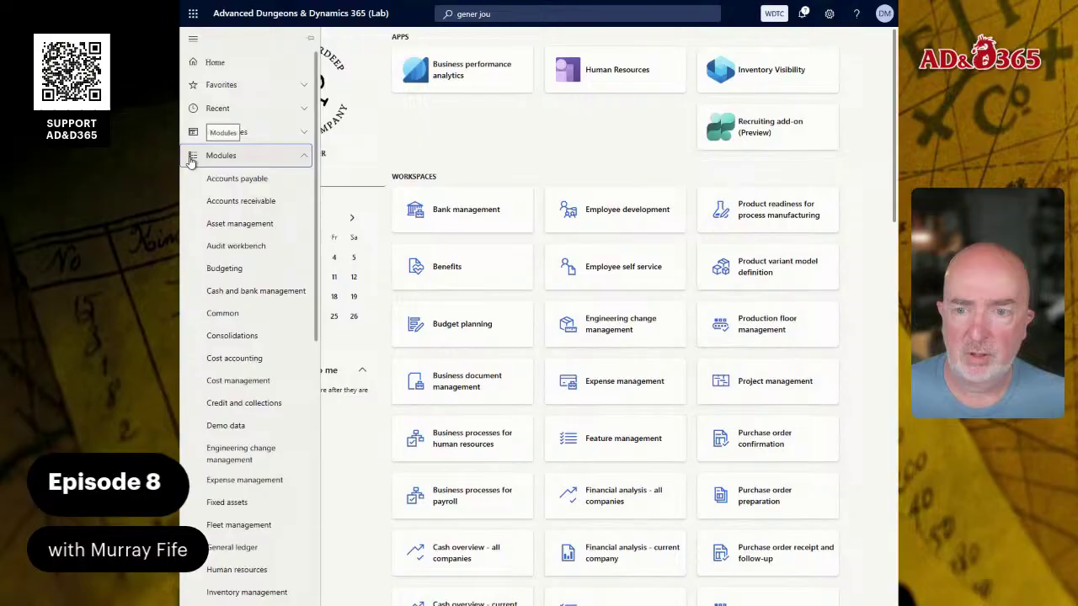
pyautogui.scroll(-2, 286, 488)
pyautogui.click(250, 438)
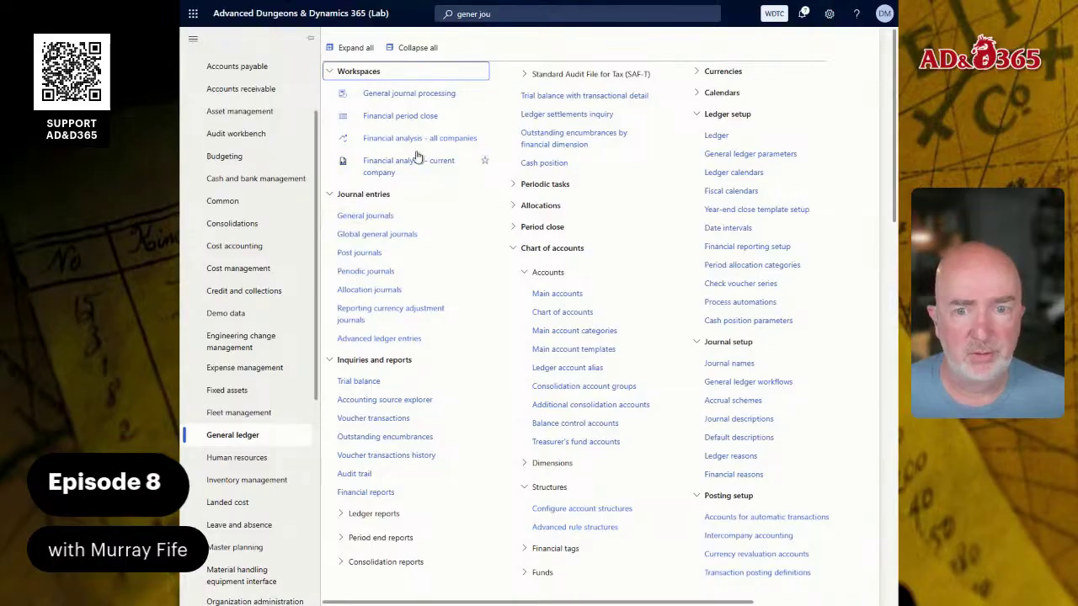
pyautogui.click(402, 93)
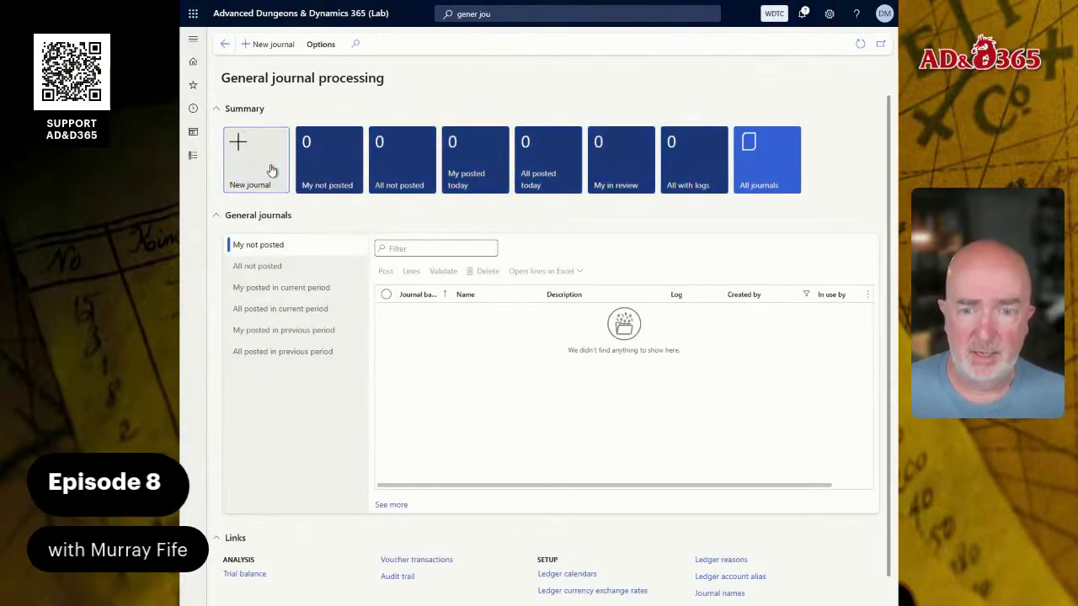
# Display all general journals, including posted ones, without keeping a new journal
pyautogui.click(270, 166)
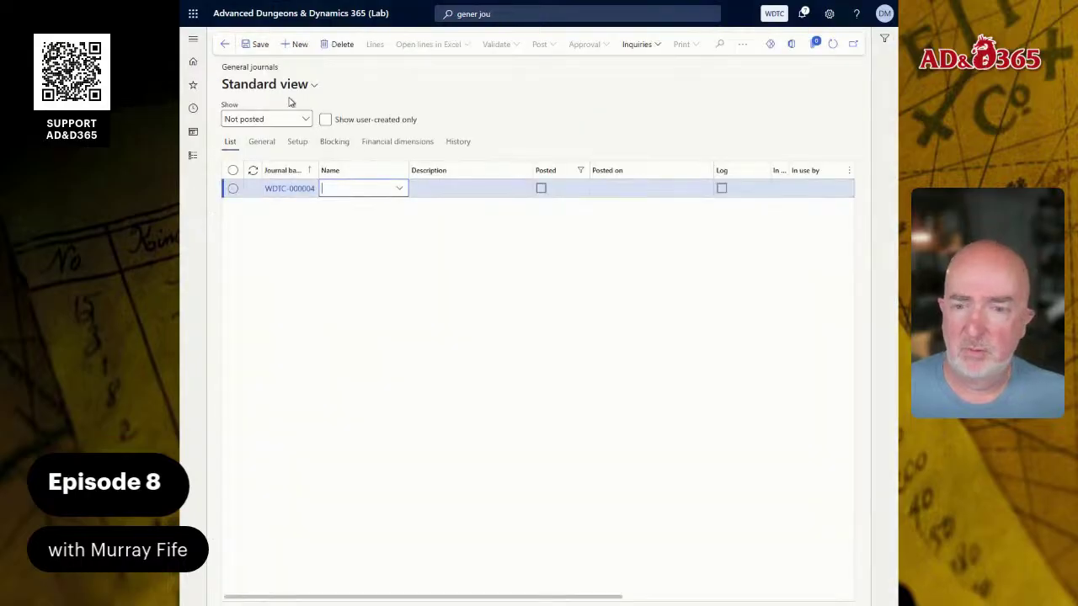
pyautogui.click(225, 45)
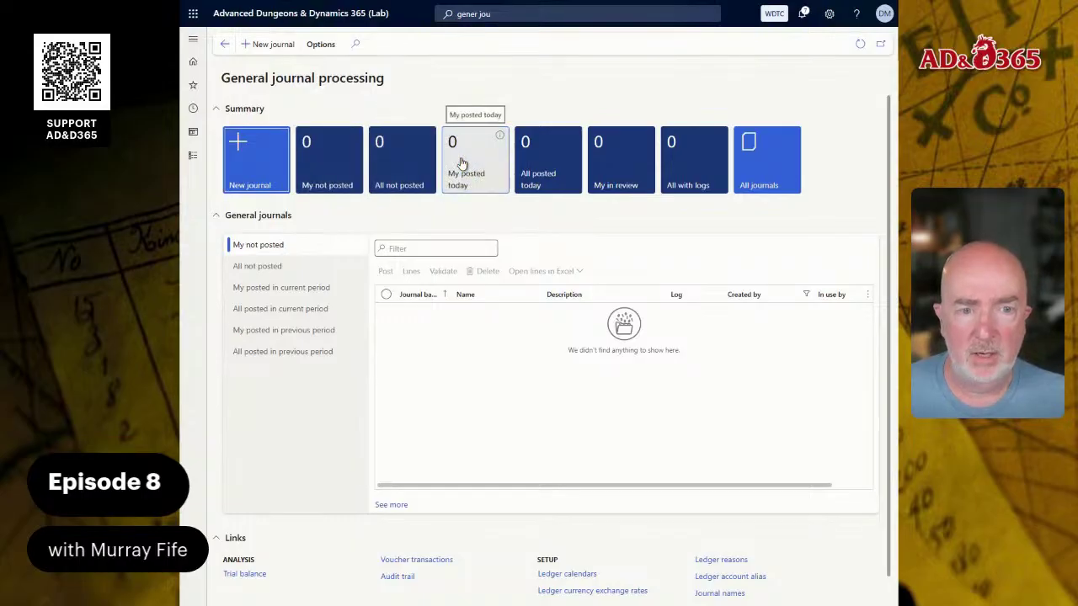
pyautogui.click(750, 160)
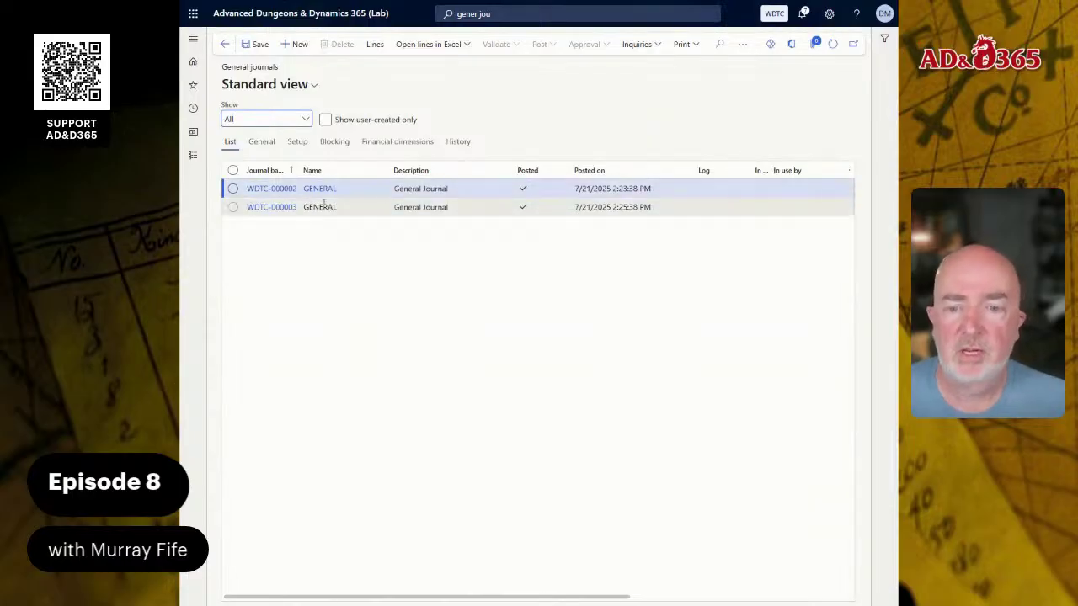
# Review the lines of posted journal WDTC-000003 and return to the journal list
pyautogui.click(276, 214)
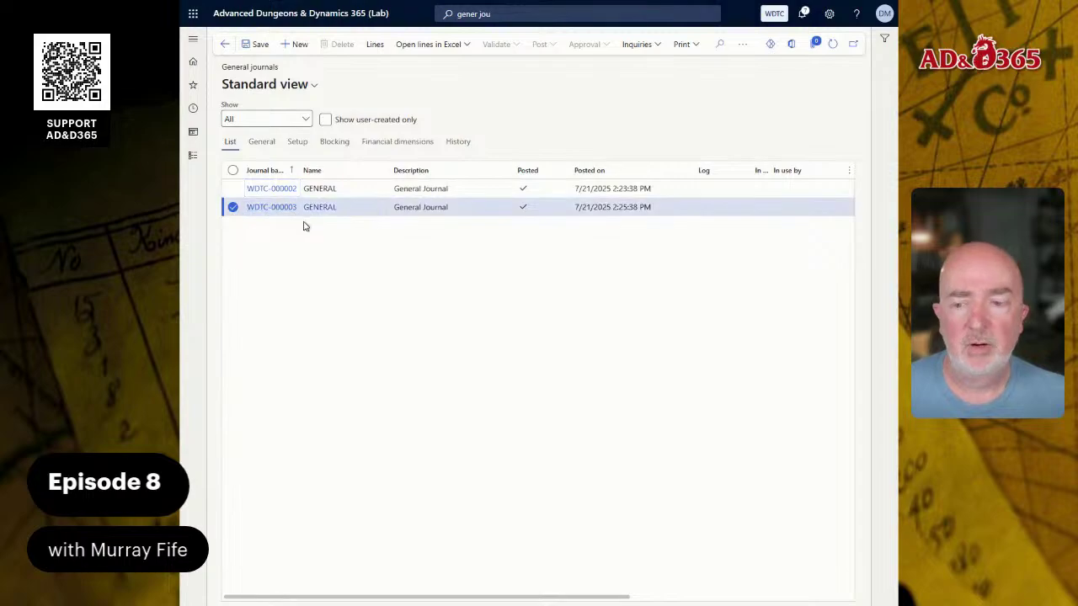
pyautogui.click(384, 47)
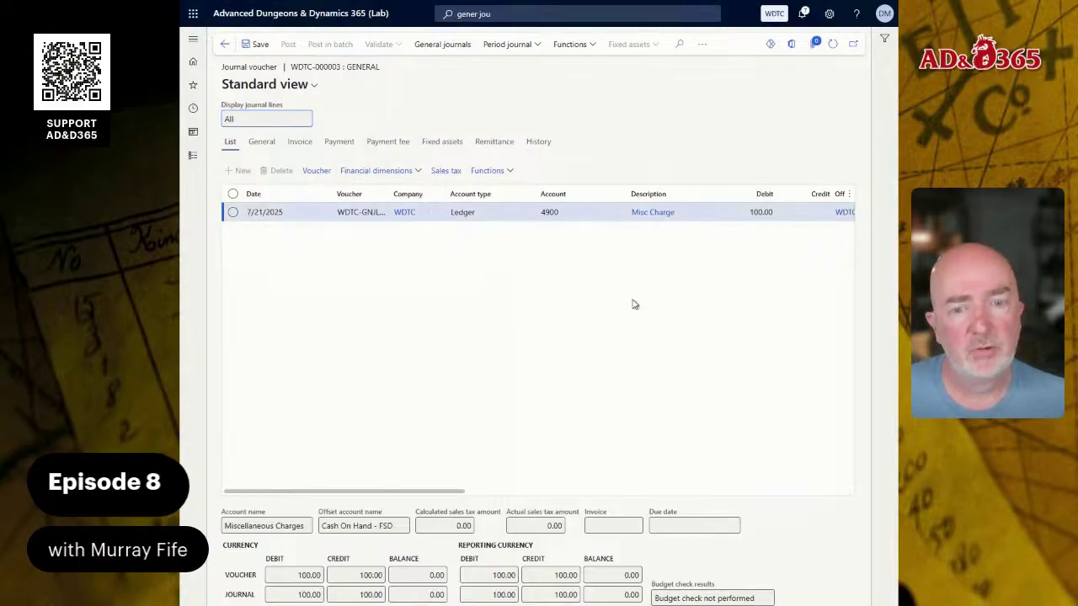
pyautogui.moveTo(477, 491)
pyautogui.mouseDown()
pyautogui.moveTo(604, 491)
pyautogui.moveTo(481, 490)
pyautogui.mouseUp()
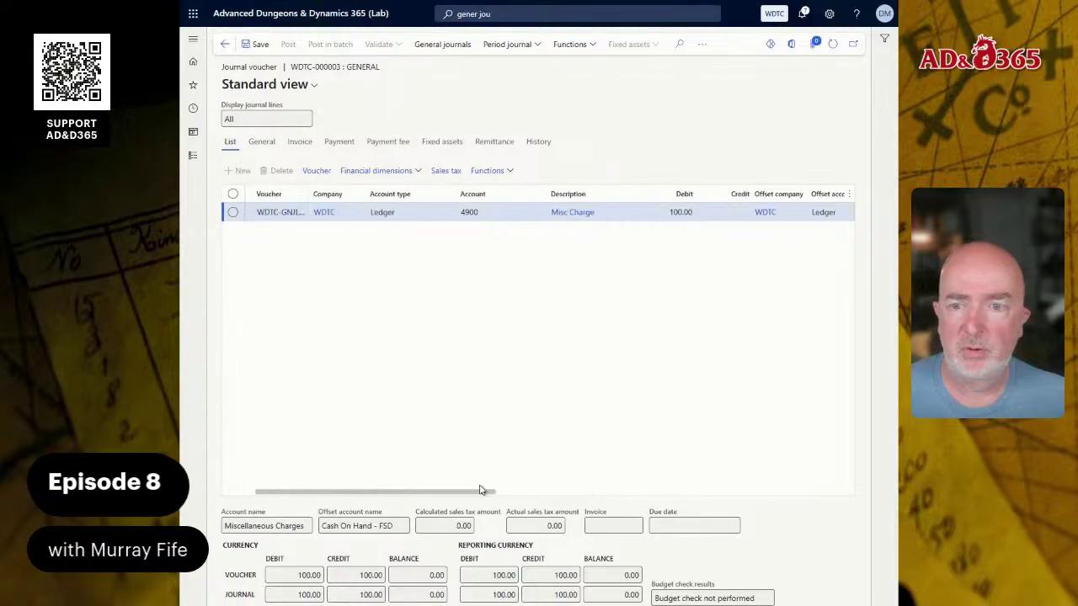
pyautogui.click(225, 44)
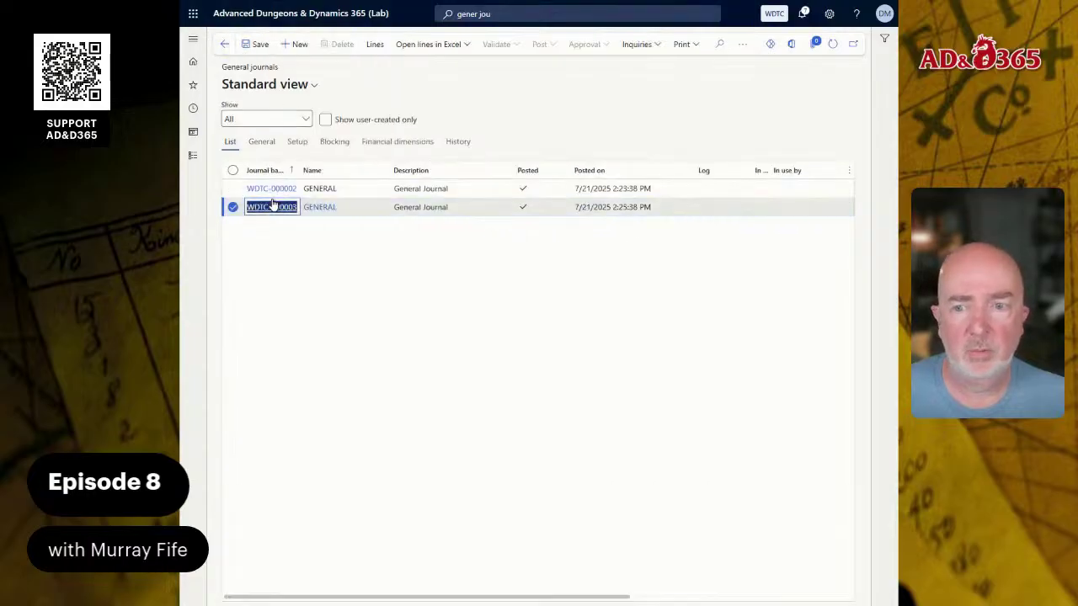
# Open the lines of posted journal WDTC-000002
pyautogui.click(371, 189)
pyautogui.doubleClick(486, 196)
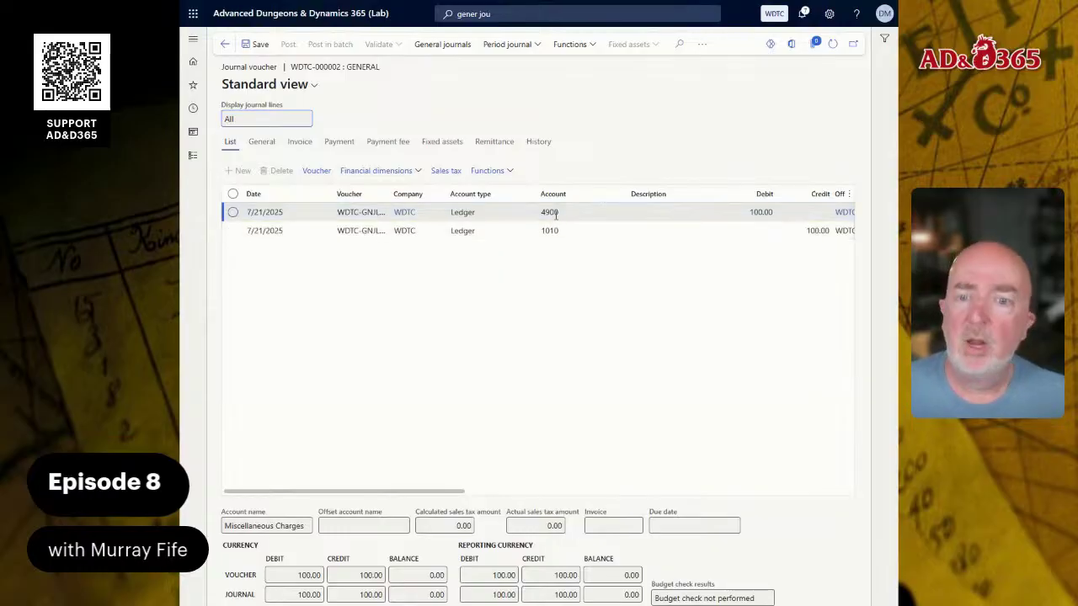
pyautogui.moveTo(550, 213)
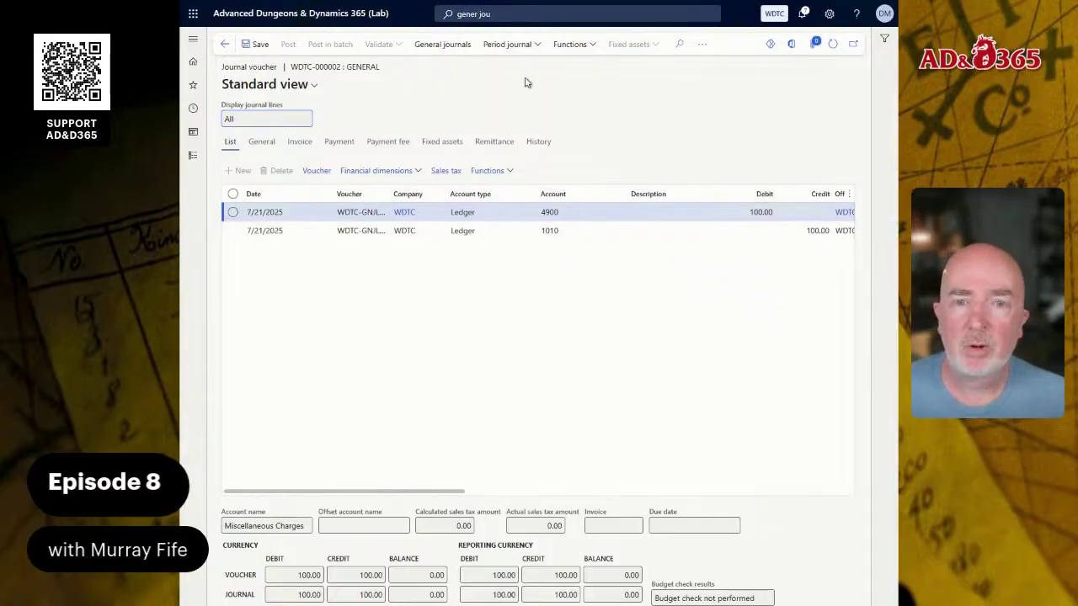
pyautogui.click(592, 47)
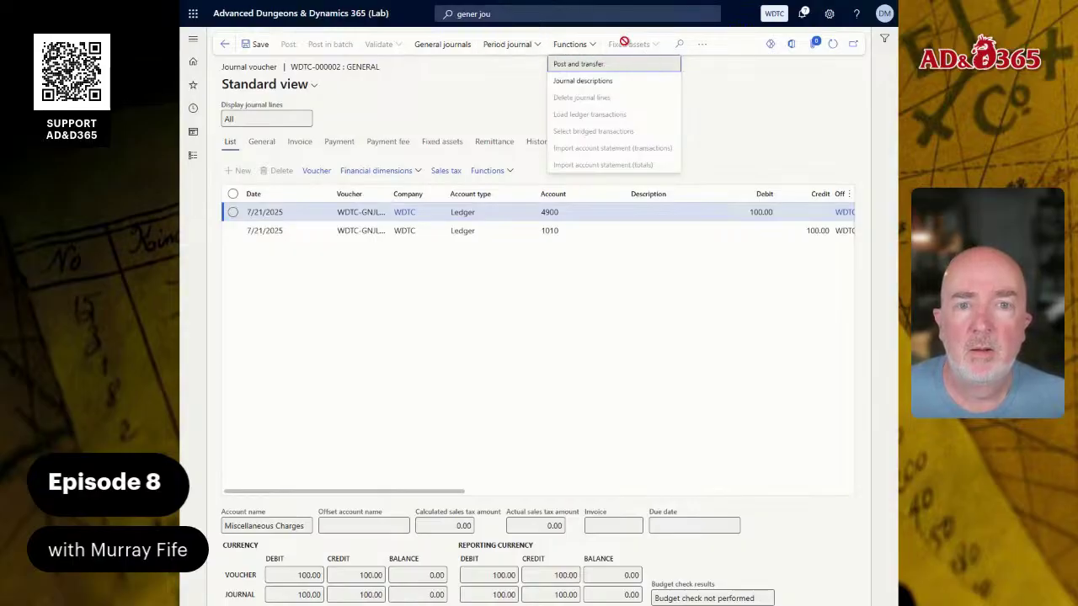
pyautogui.click(702, 45)
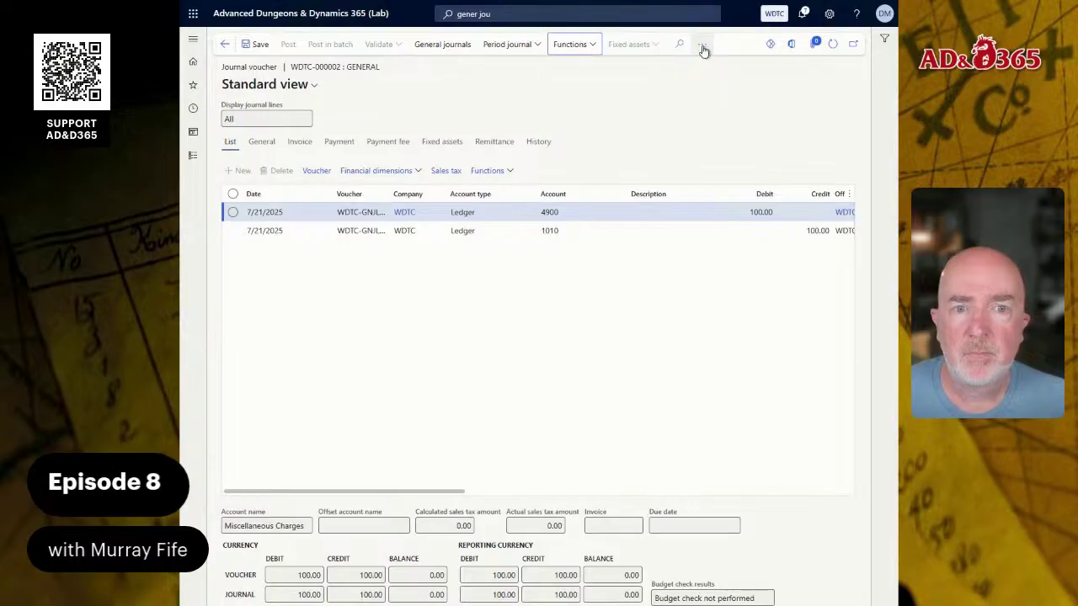
pyautogui.click(704, 48)
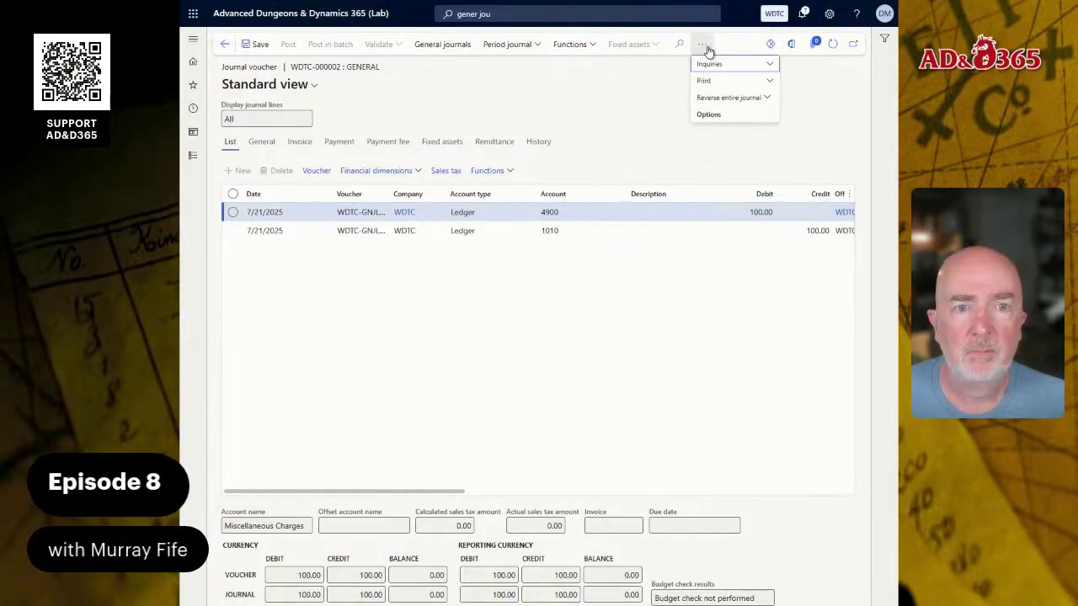
pyautogui.press('Escape')
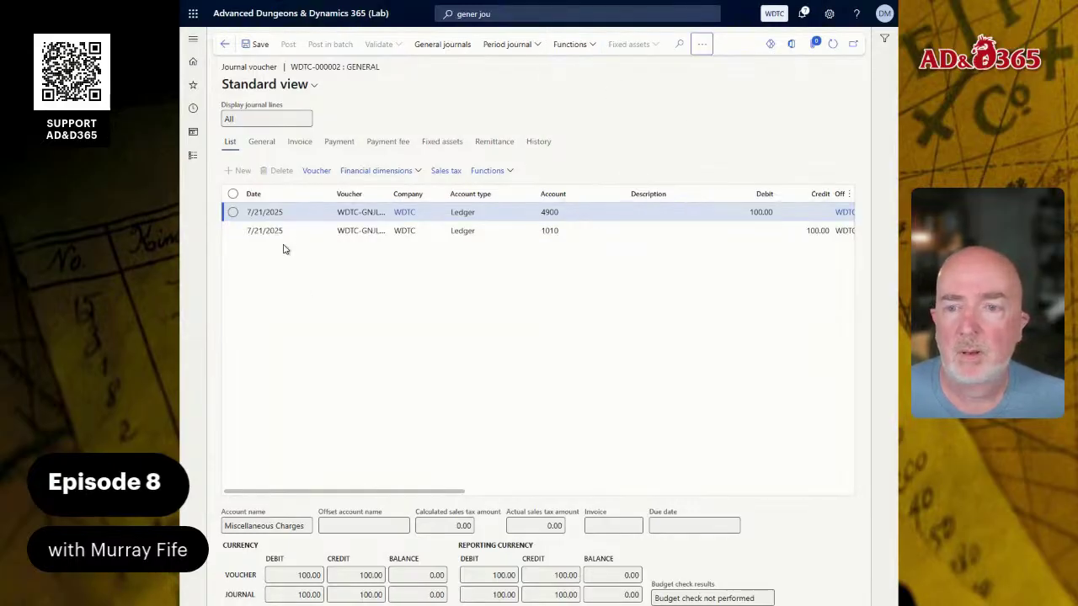
pyautogui.click(497, 44)
pyautogui.click(572, 46)
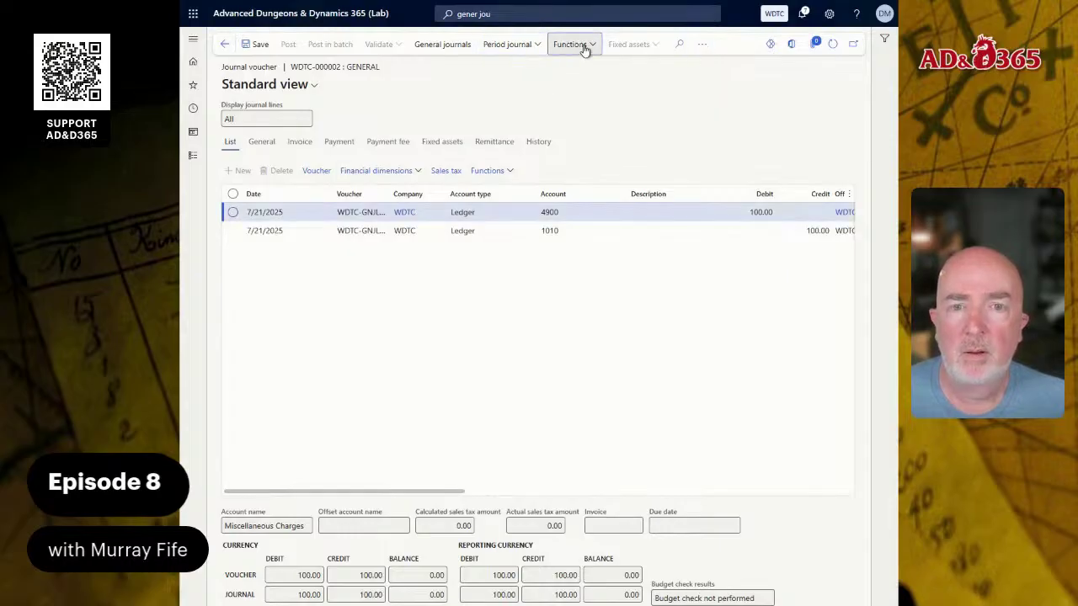
pyautogui.click(516, 75)
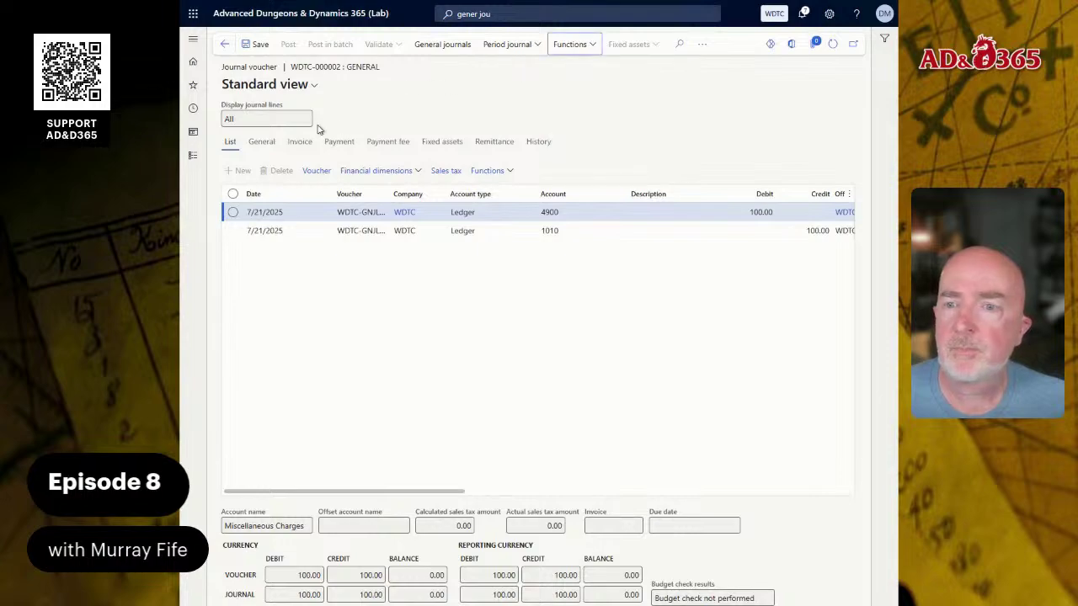
# Save the journal's voucher as a voucher template with the template type Percent
pyautogui.click(506, 171)
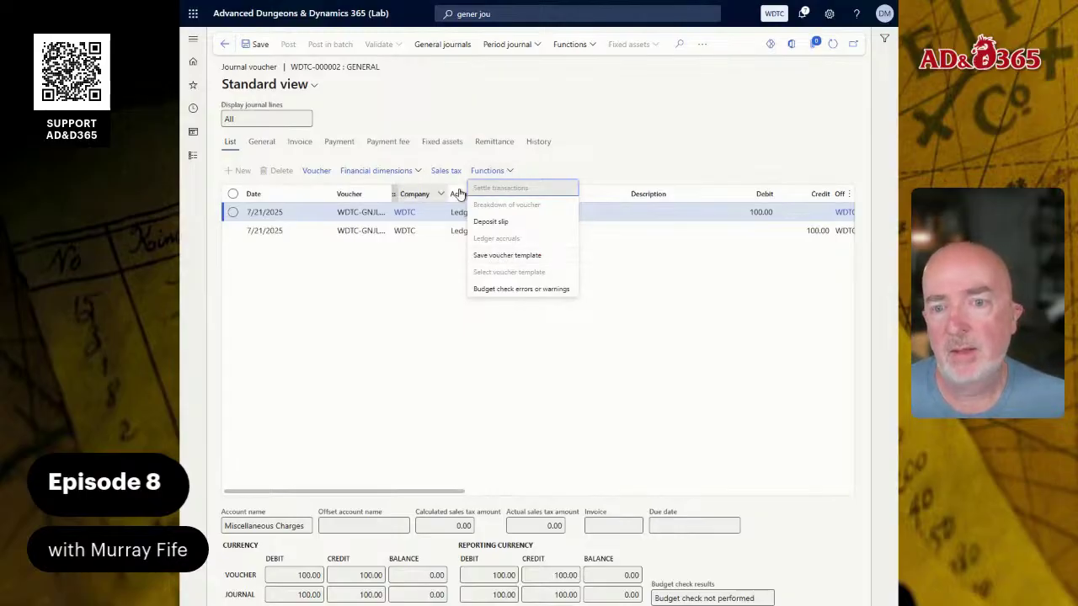
pyautogui.click(506, 256)
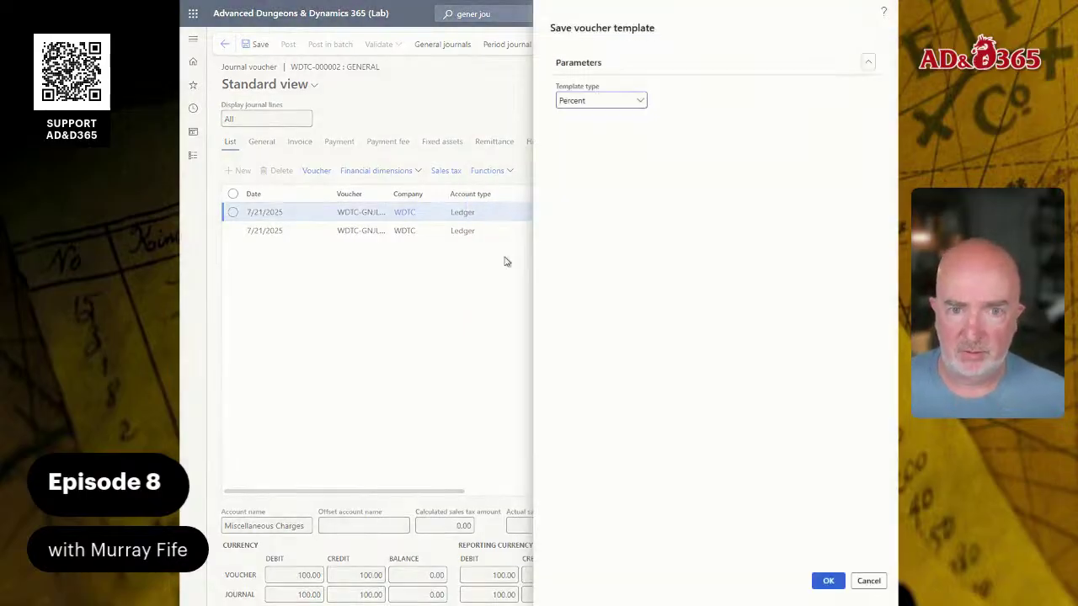
pyautogui.click(639, 103)
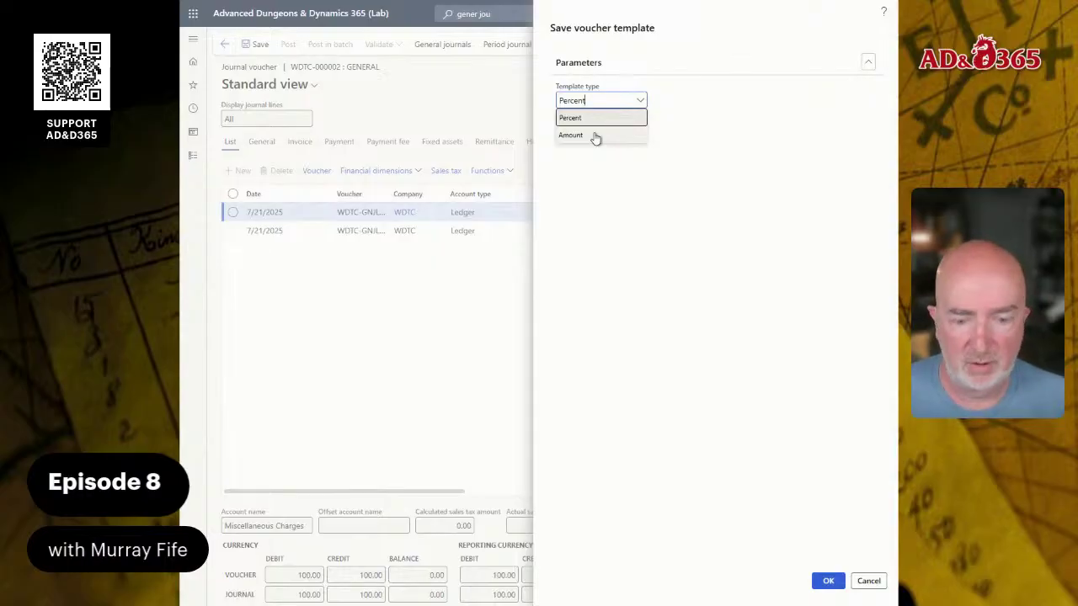
pyautogui.moveTo(494, 1)
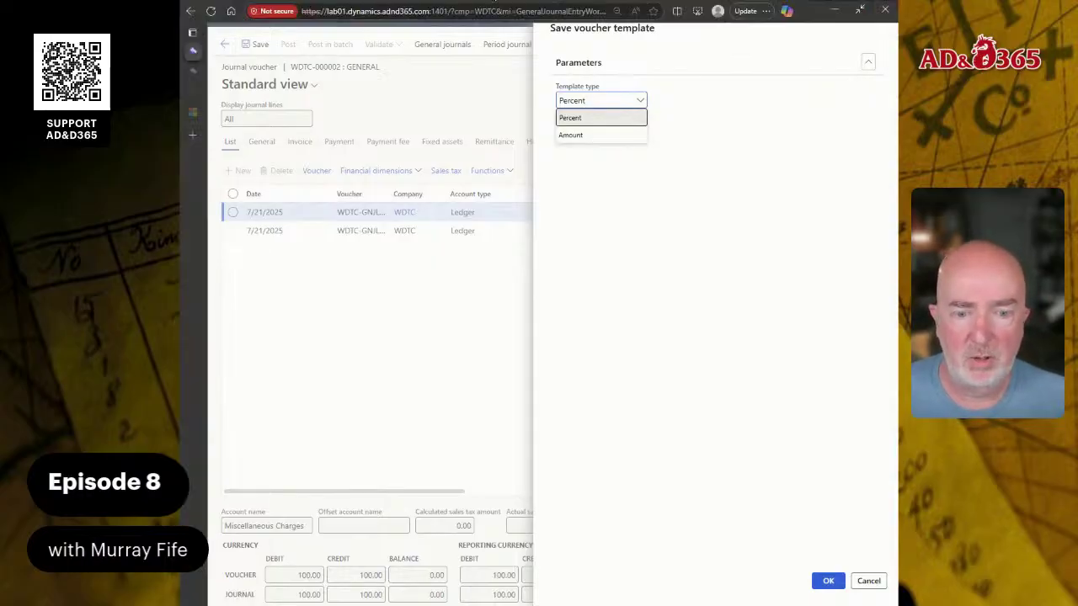
pyautogui.click(590, 120)
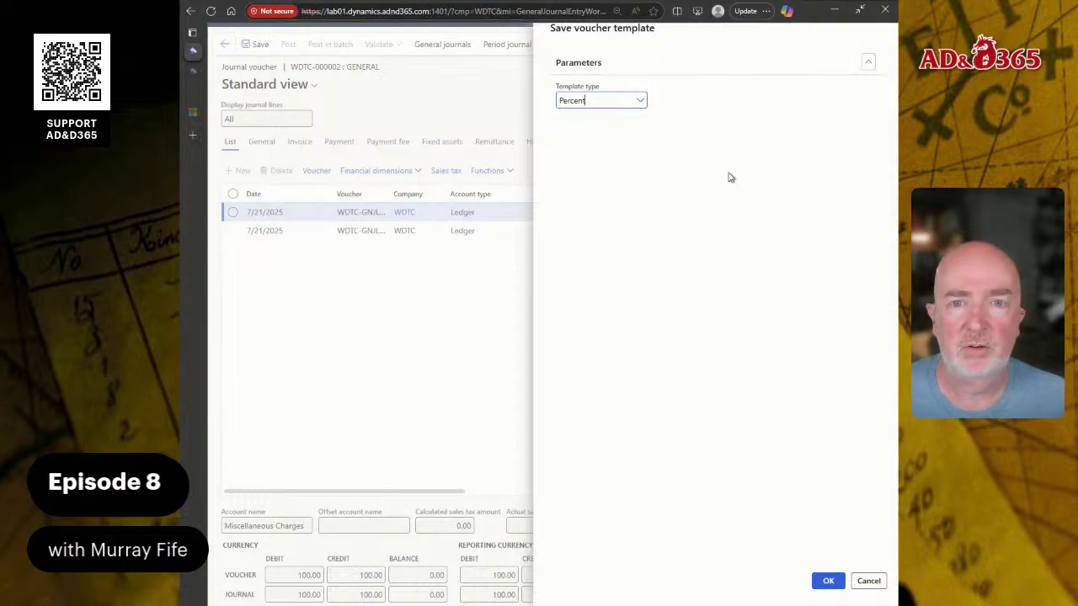
pyautogui.click(828, 581)
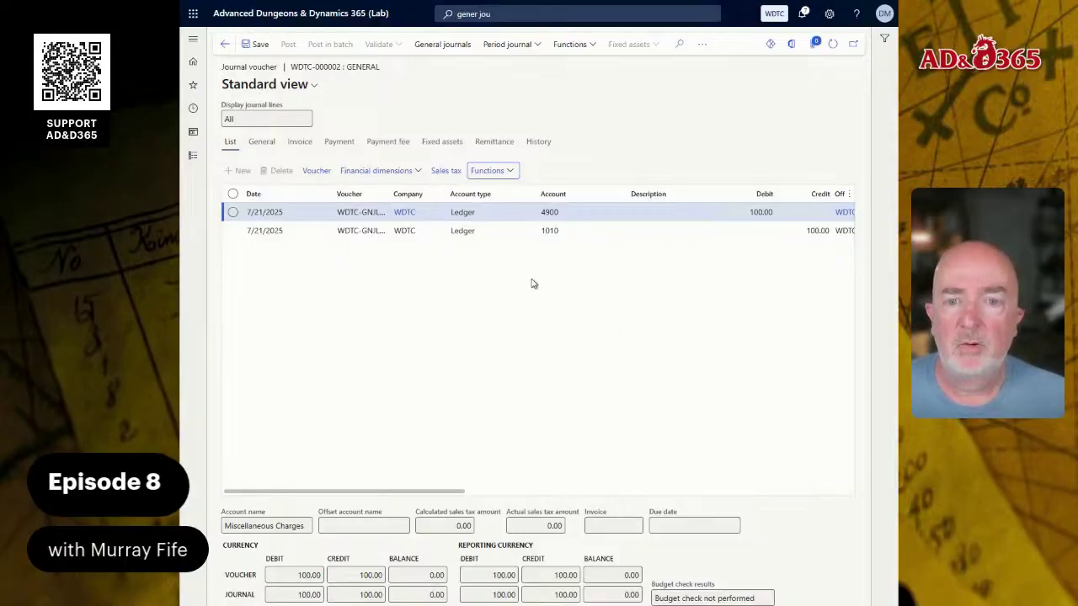
pyautogui.click(511, 173)
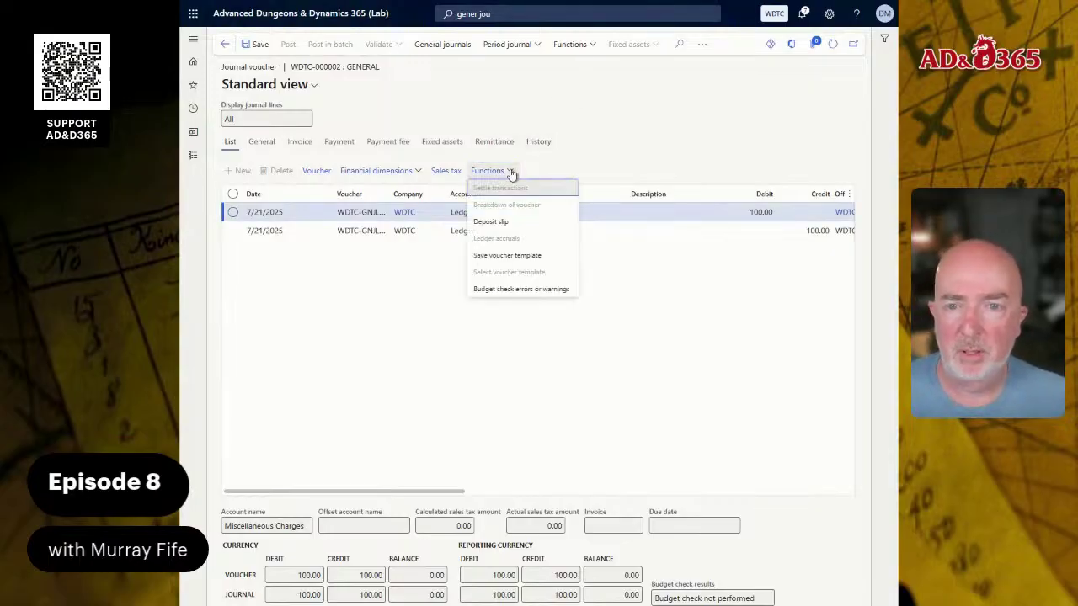
pyautogui.click(576, 115)
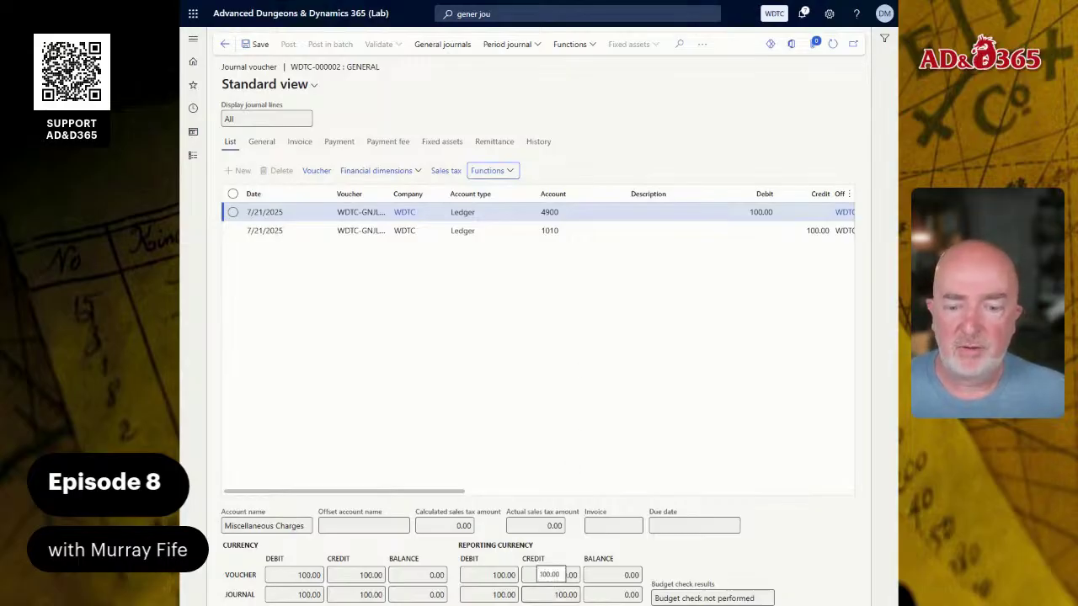
pyautogui.moveTo(404, 4)
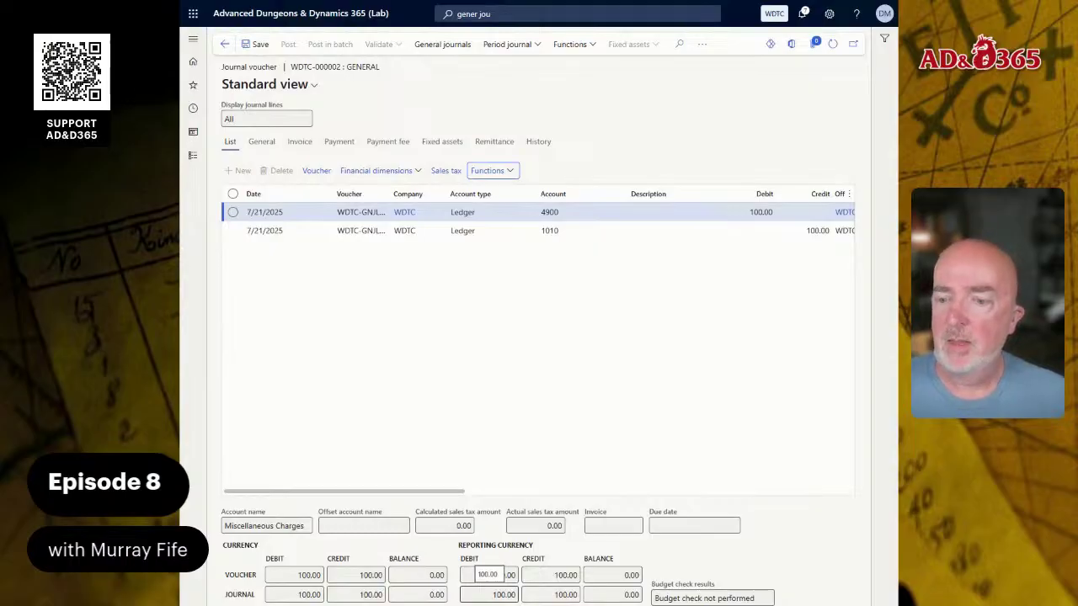
# Return to the journal list, create a new general journal with the name GENERAL, and open its lines
pyautogui.click(226, 44)
pyautogui.click(296, 43)
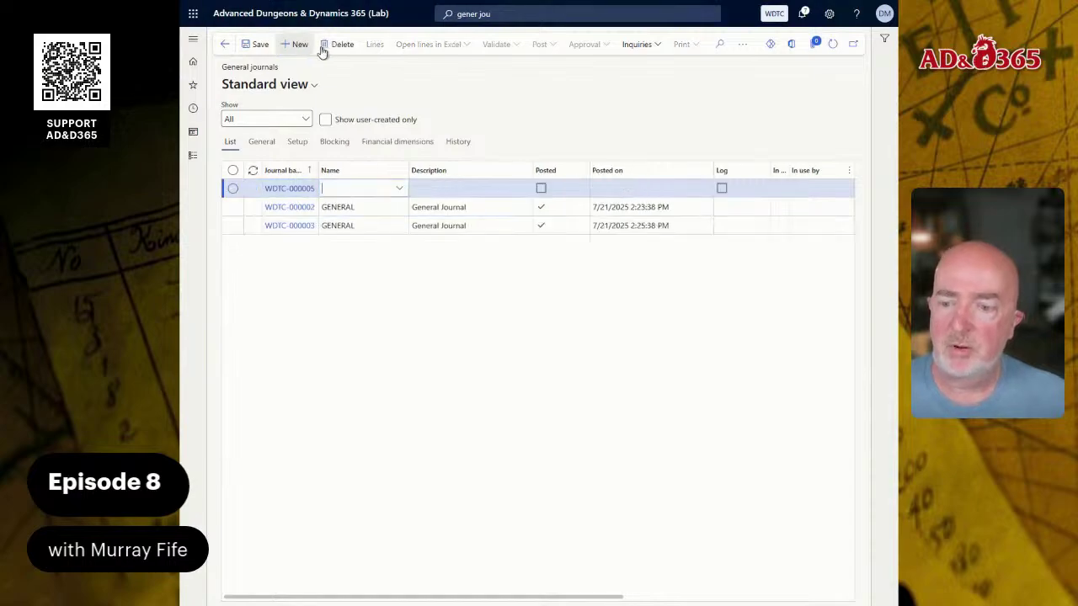
pyautogui.moveTo(342, 3)
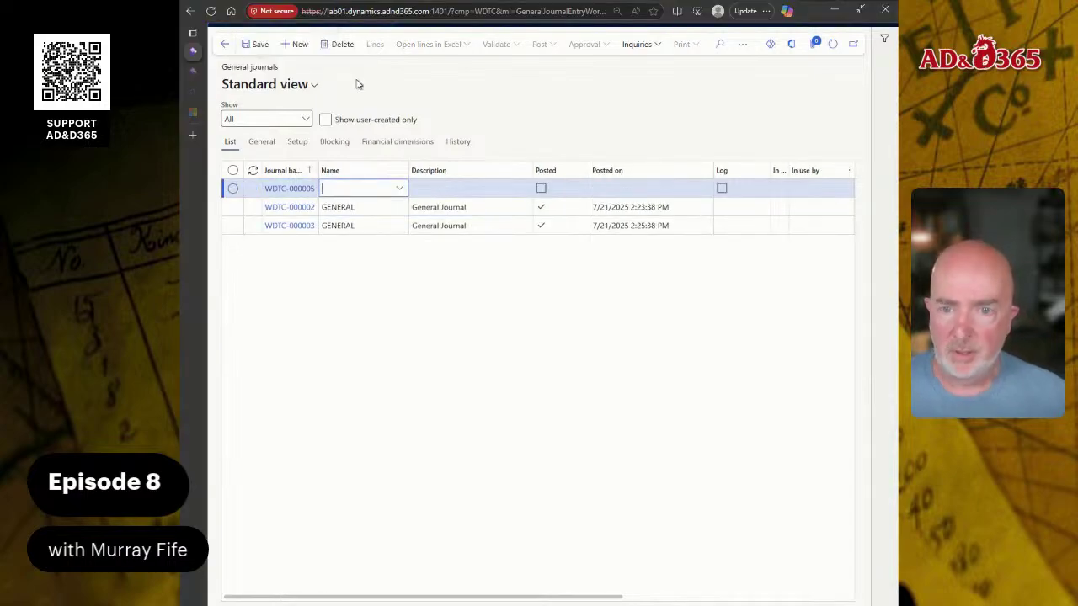
pyautogui.write('gener')
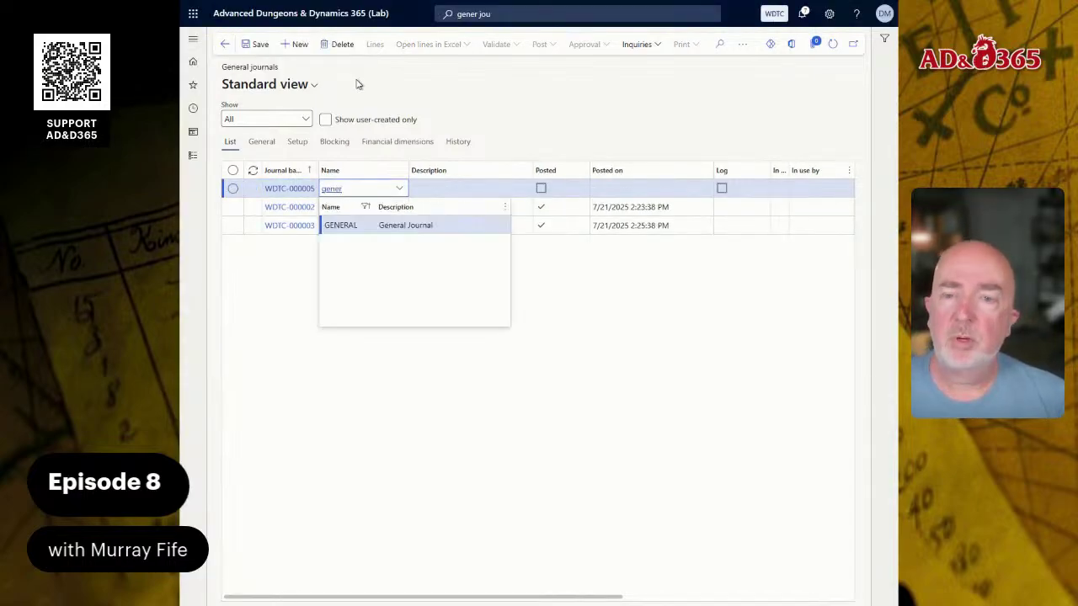
pyautogui.press('Return')
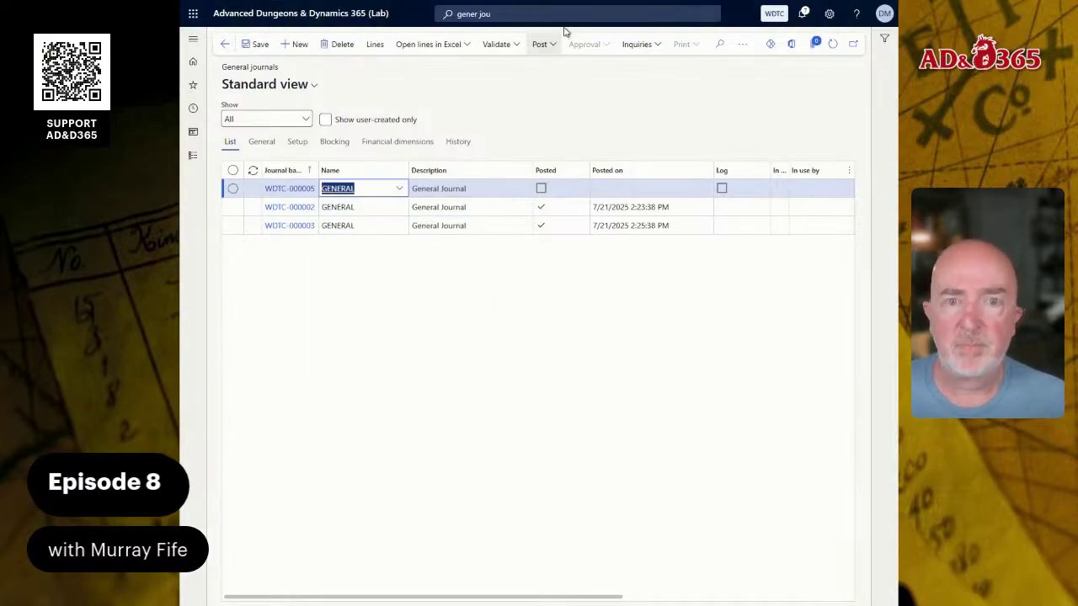
pyautogui.click(376, 47)
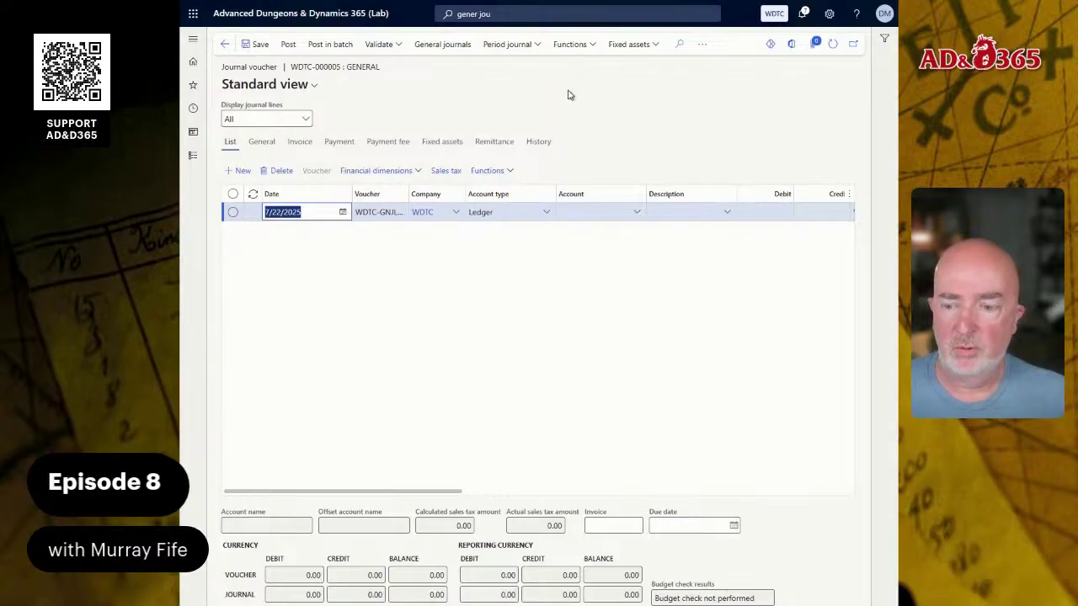
# Populate the journal lines from the Percent voucher template saved from WDTC-000002, using a voucher amount of 200
pyautogui.click(509, 173)
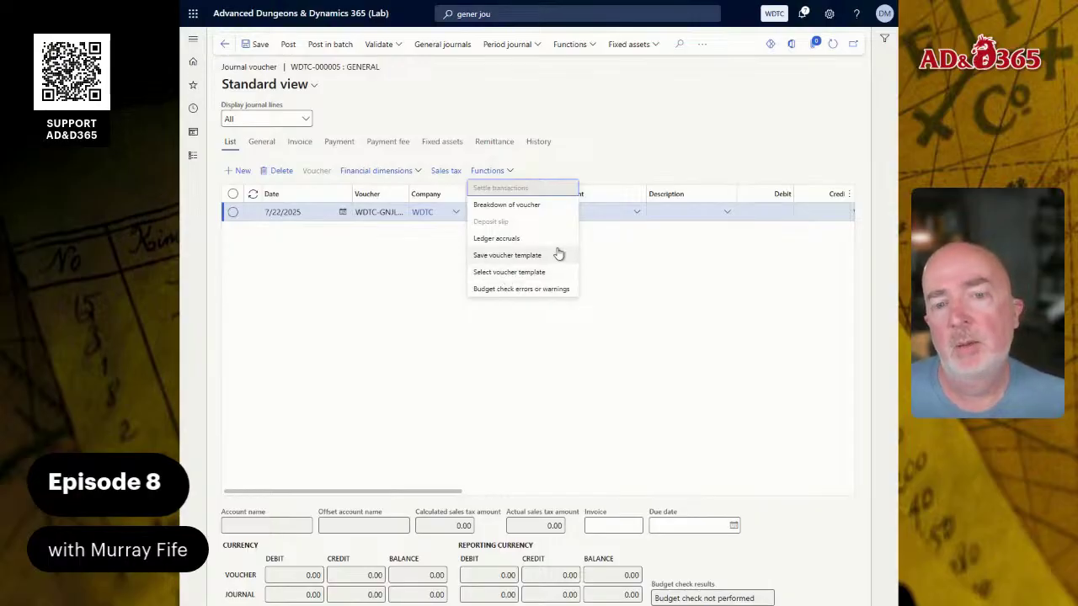
pyautogui.click(504, 275)
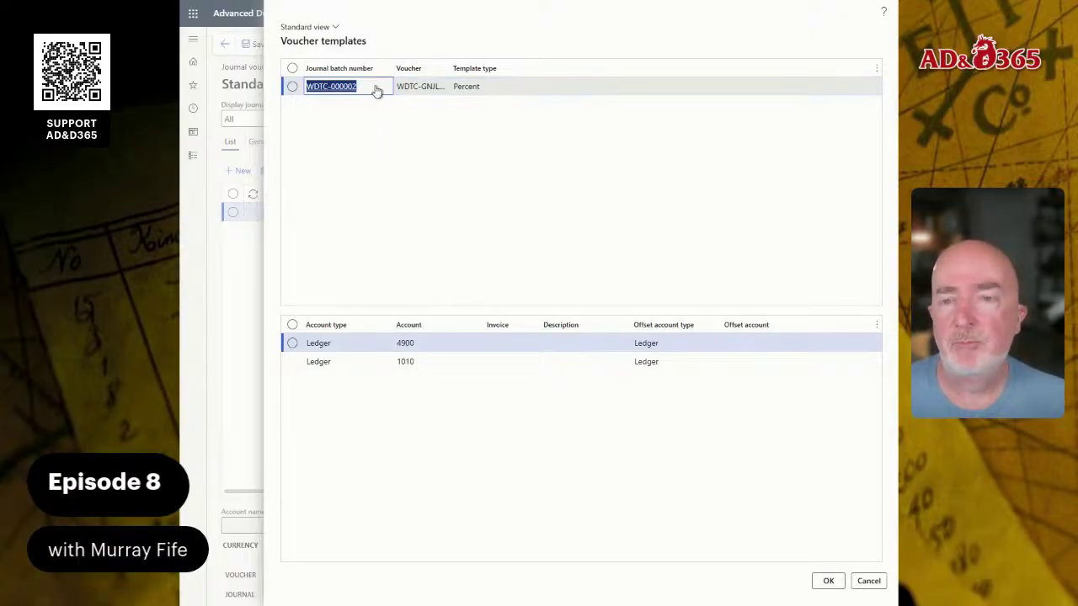
pyautogui.moveTo(377, 91)
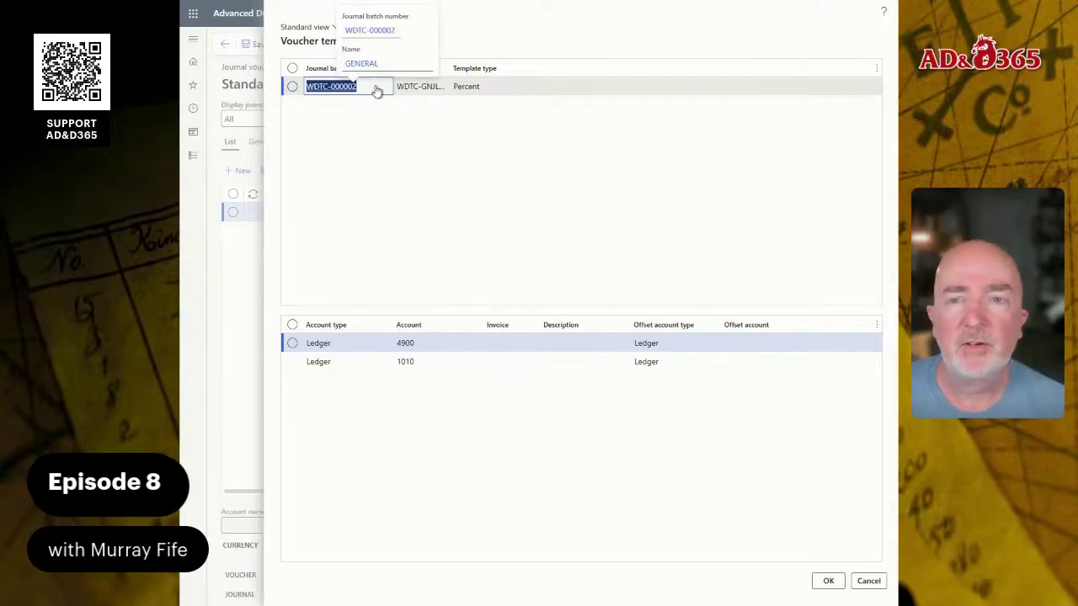
pyautogui.click(827, 582)
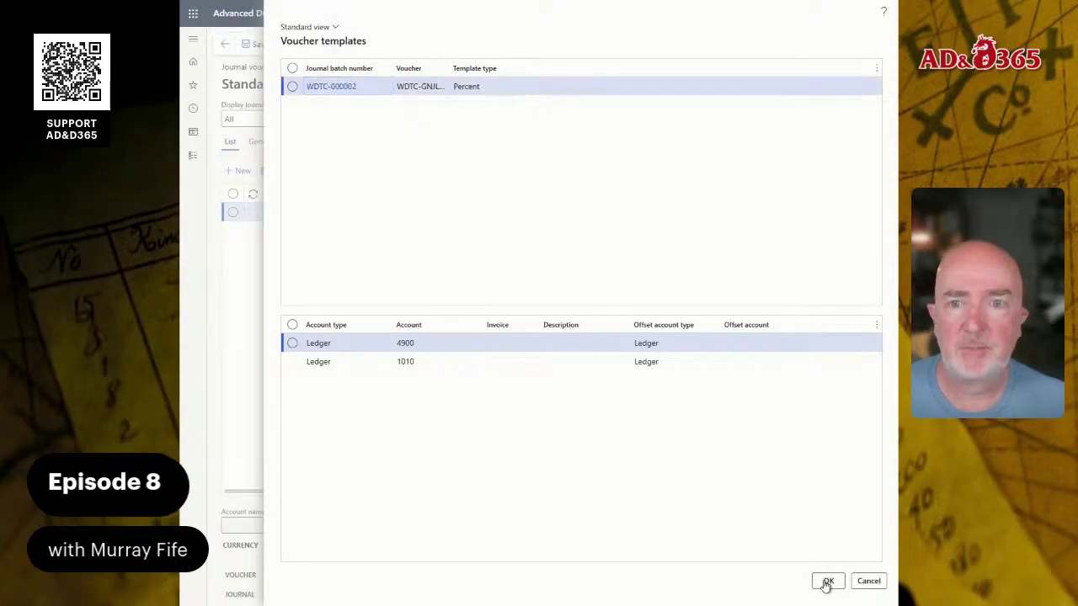
pyautogui.moveTo(582, 101); pyautogui.dragTo(614, 104)
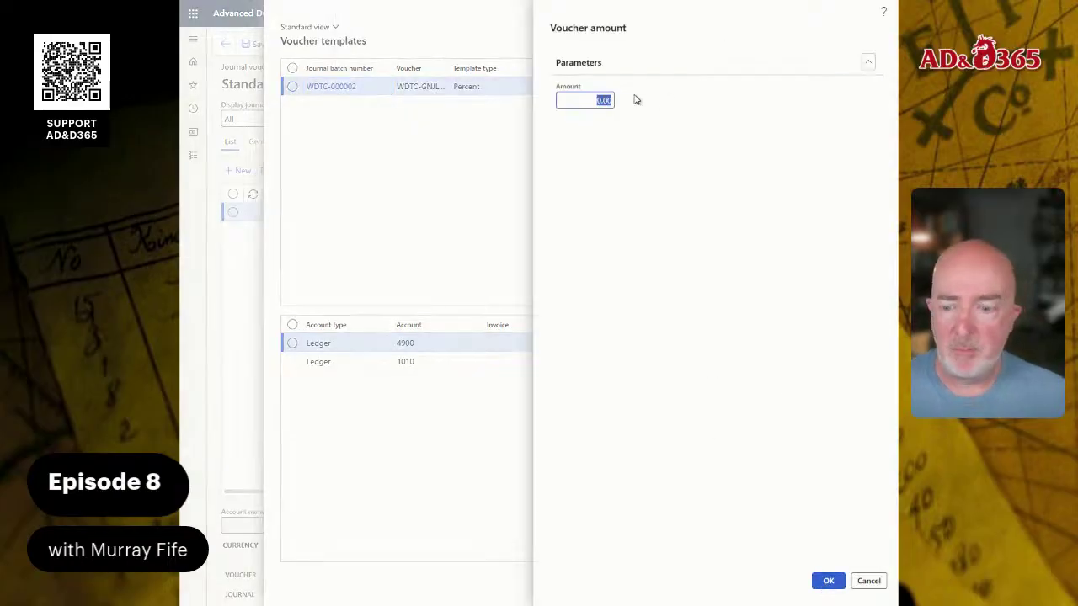
pyautogui.write('2')
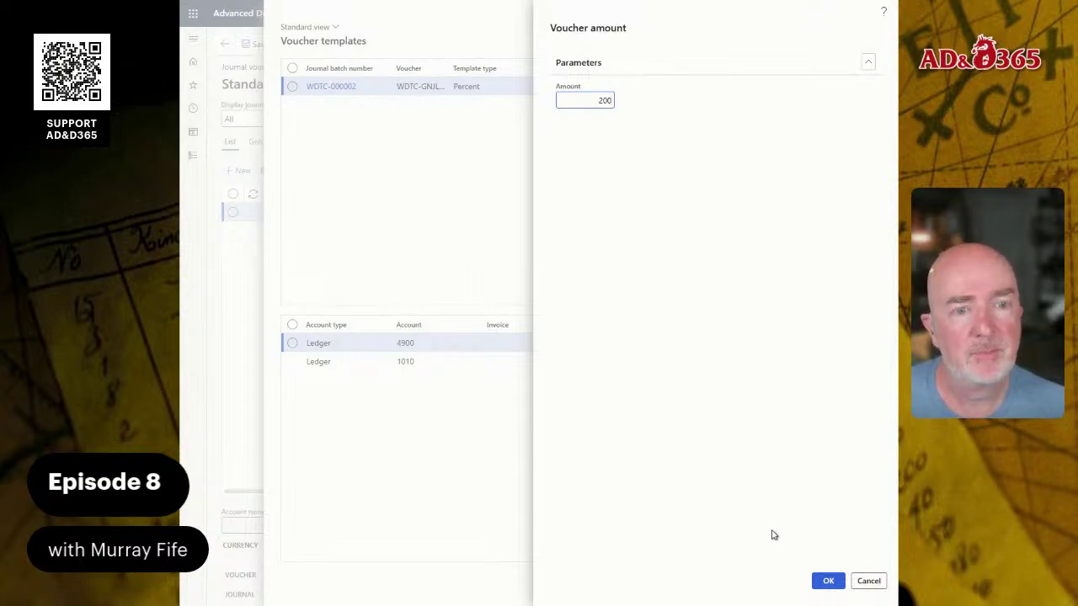
pyautogui.click(829, 581)
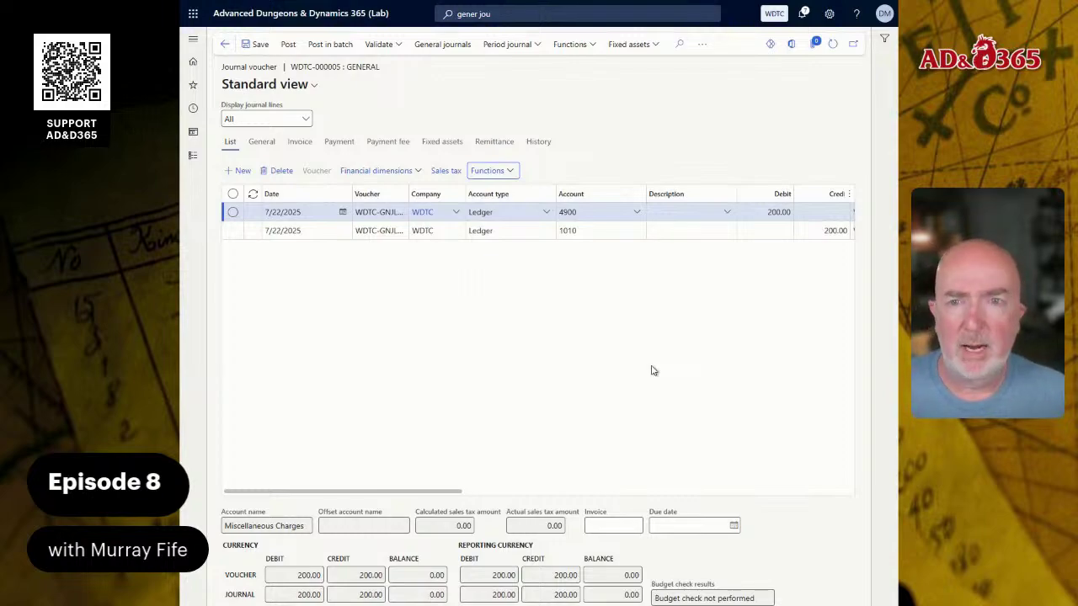
# Post the new general journal and check the main account on its second line
pyautogui.click(453, 327)
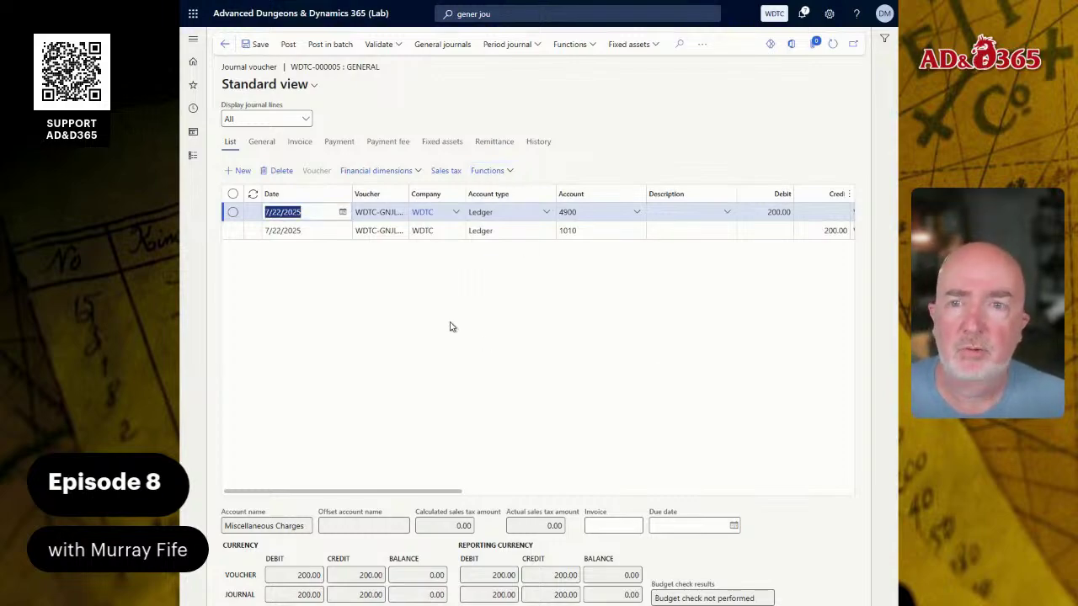
pyautogui.click(288, 47)
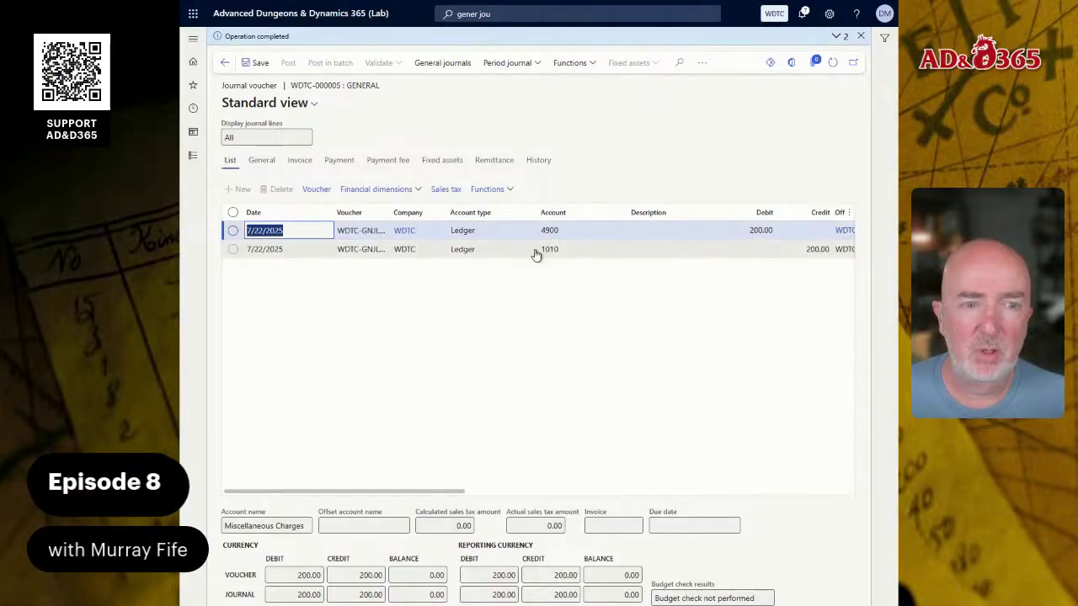
pyautogui.moveTo(576, 244)
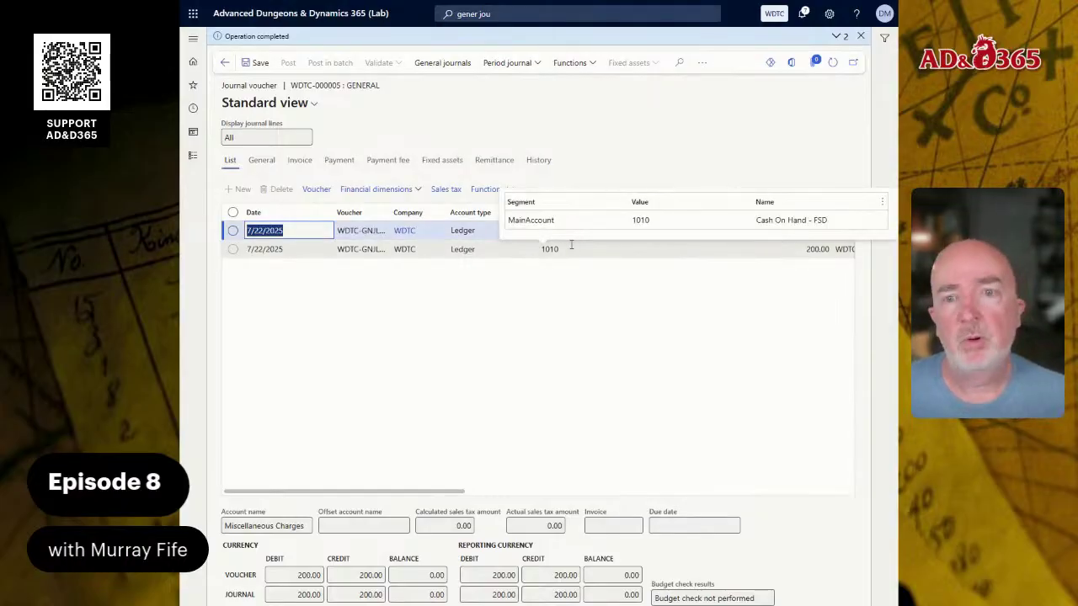
# Examine the template type choices for saving the posted voucher as a template, cancel without saving, and return to the journal list
pyautogui.click(568, 63)
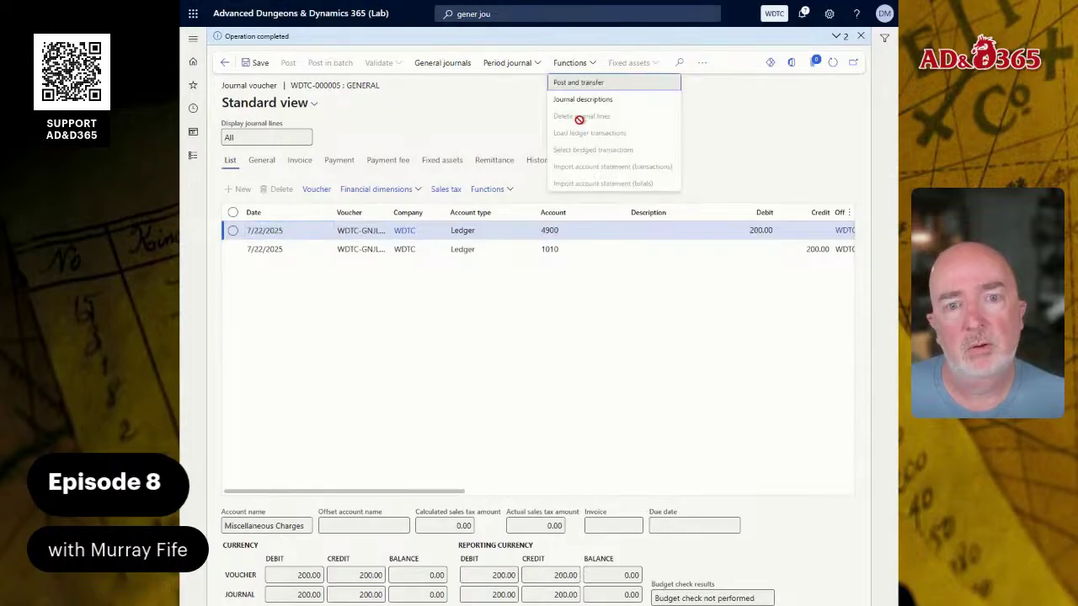
pyautogui.click(466, 118)
pyautogui.click(510, 189)
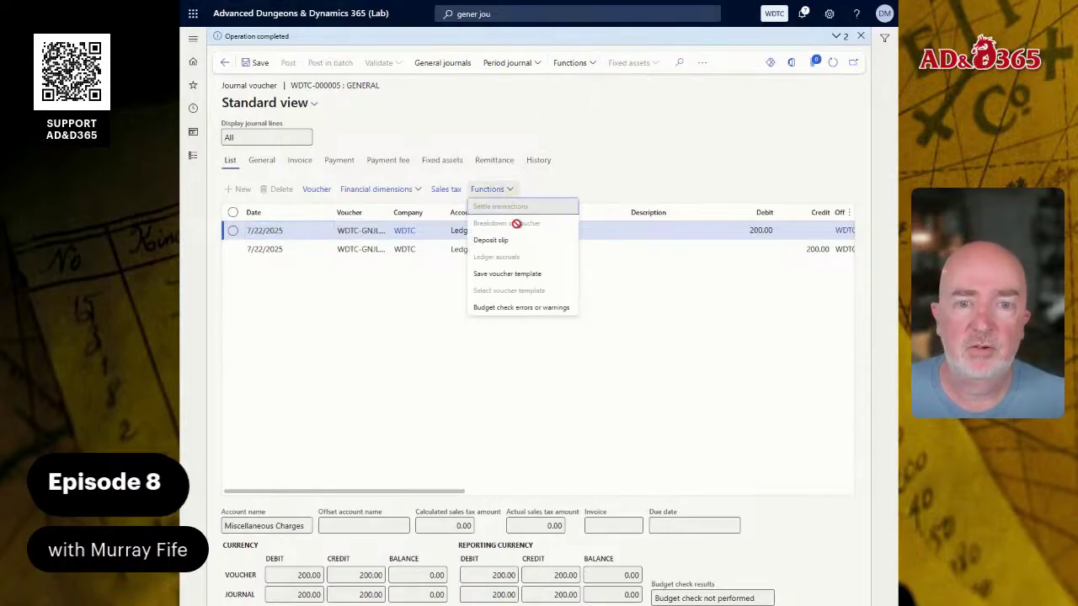
pyautogui.click(518, 275)
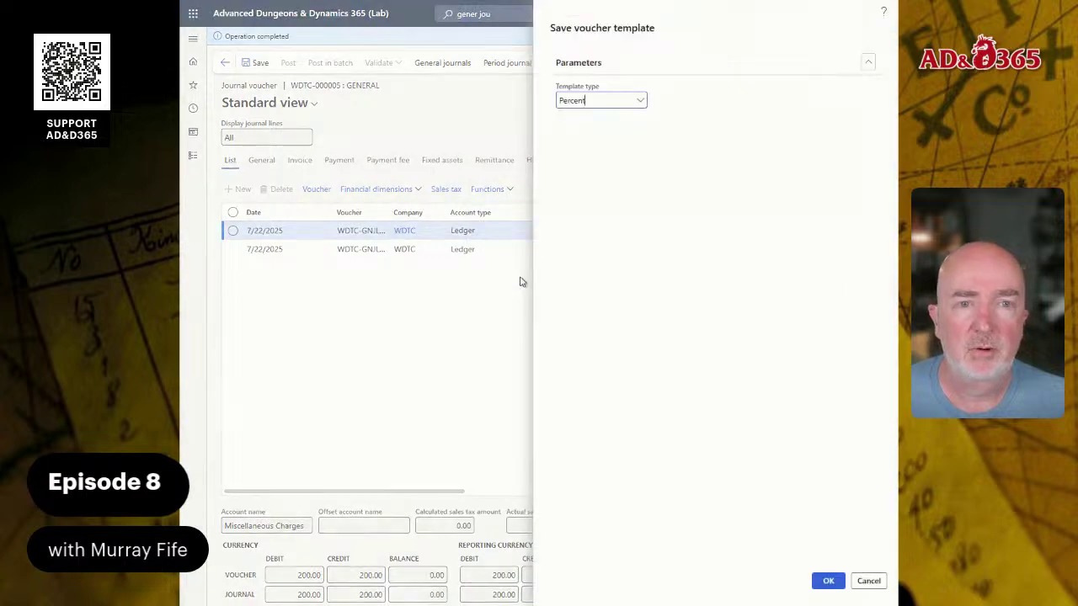
pyautogui.click(641, 102)
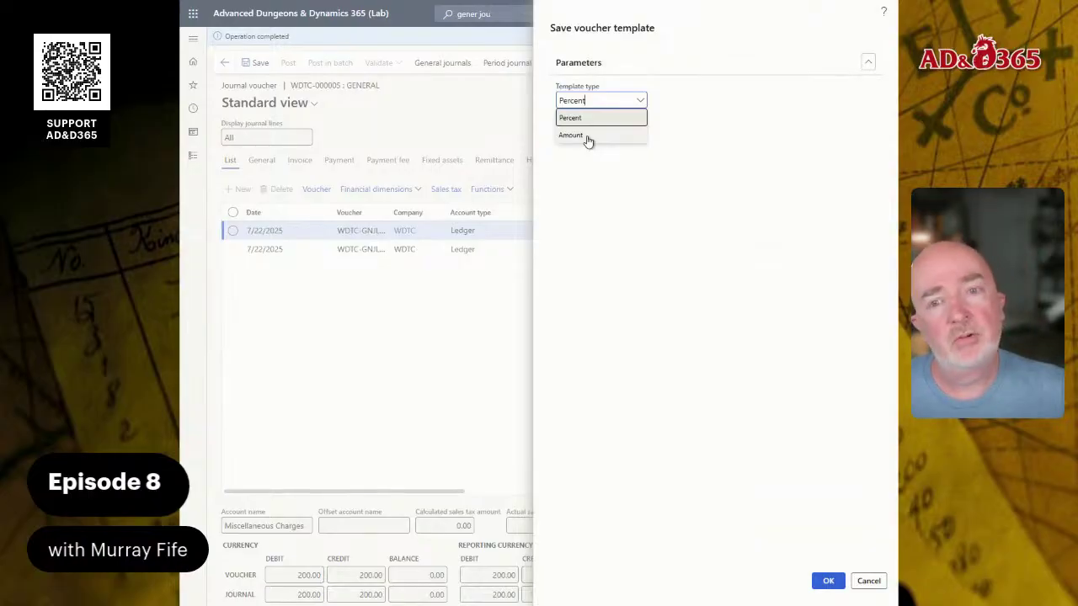
pyautogui.click(392, 325)
pyautogui.click(880, 583)
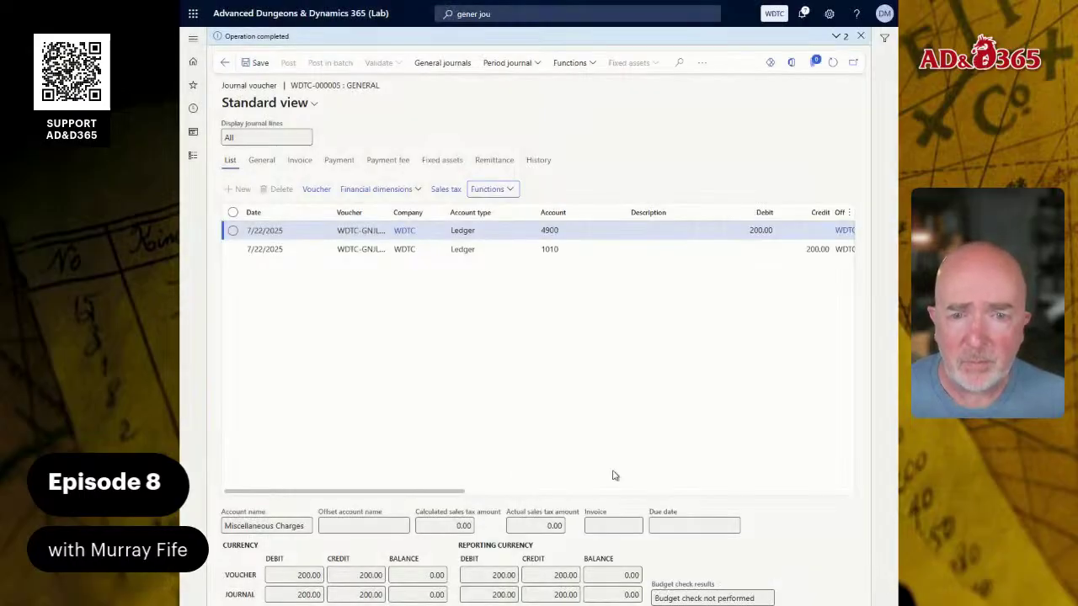
pyautogui.click(255, 64)
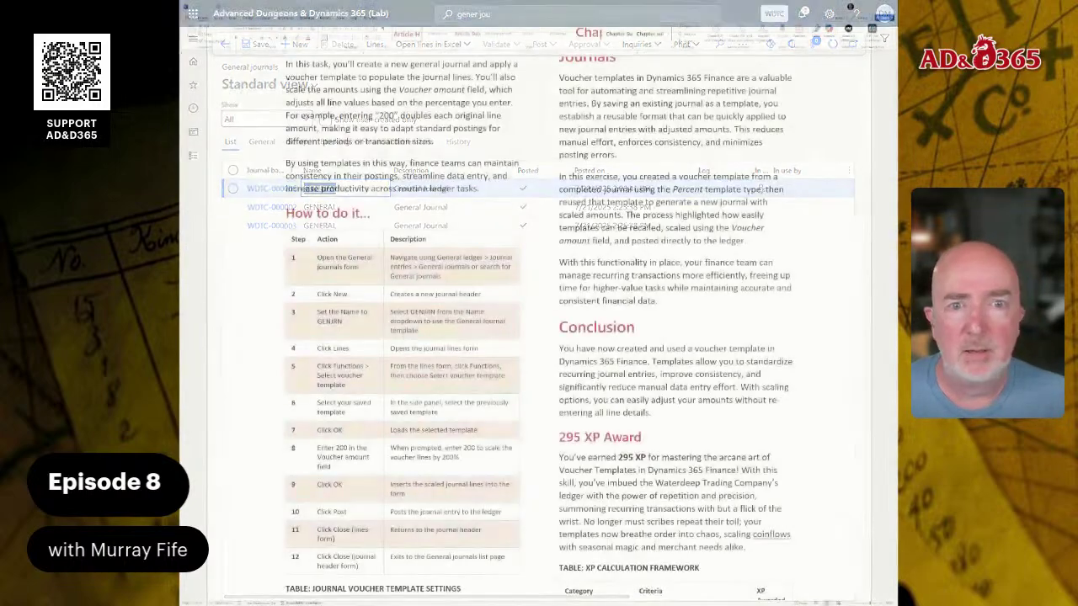
# Switch to the Word guide and read through the voucher template exercise to the section on creating a ledger account alias
pyautogui.scroll(-15, 539, 337)
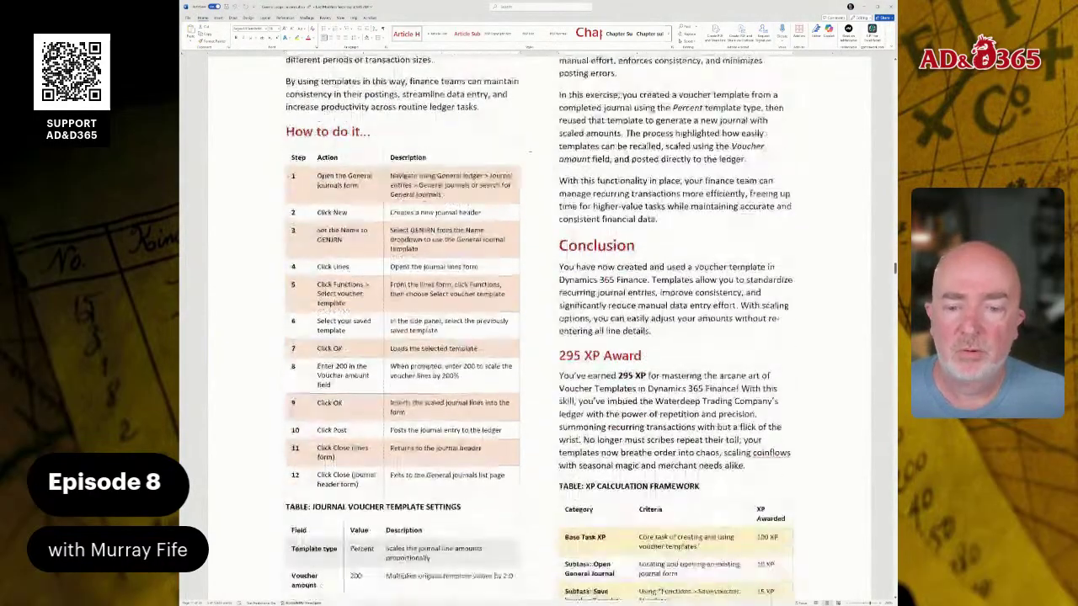
pyautogui.scroll(5, 539, 337)
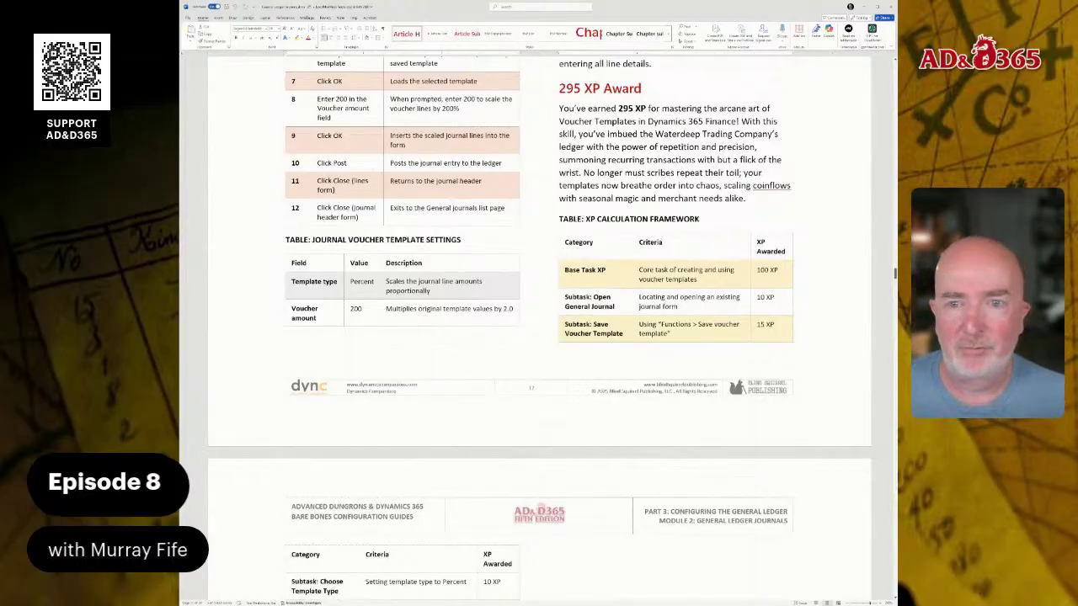
pyautogui.scroll(-12, 613, 123)
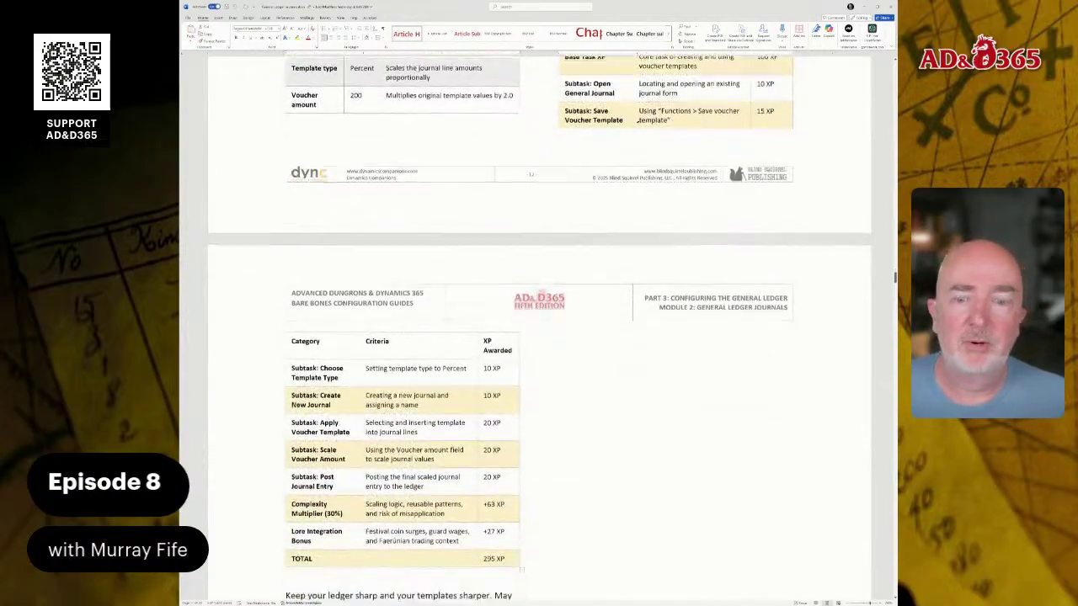
pyautogui.scroll(-10, 613, 123)
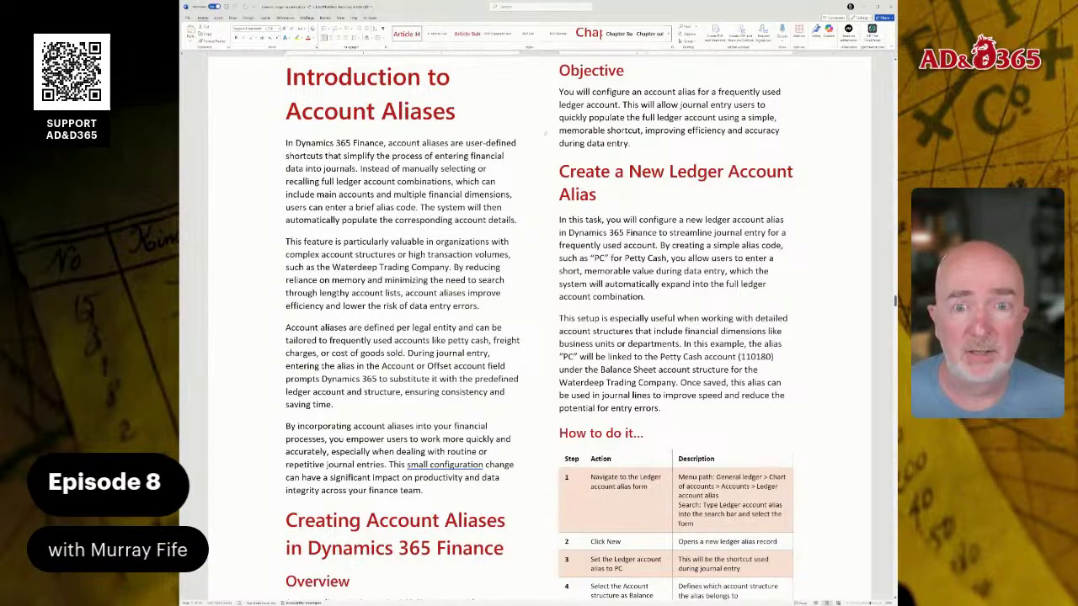
pyautogui.scroll(-2, 540, 333)
pyautogui.scroll(-2, 601, 131)
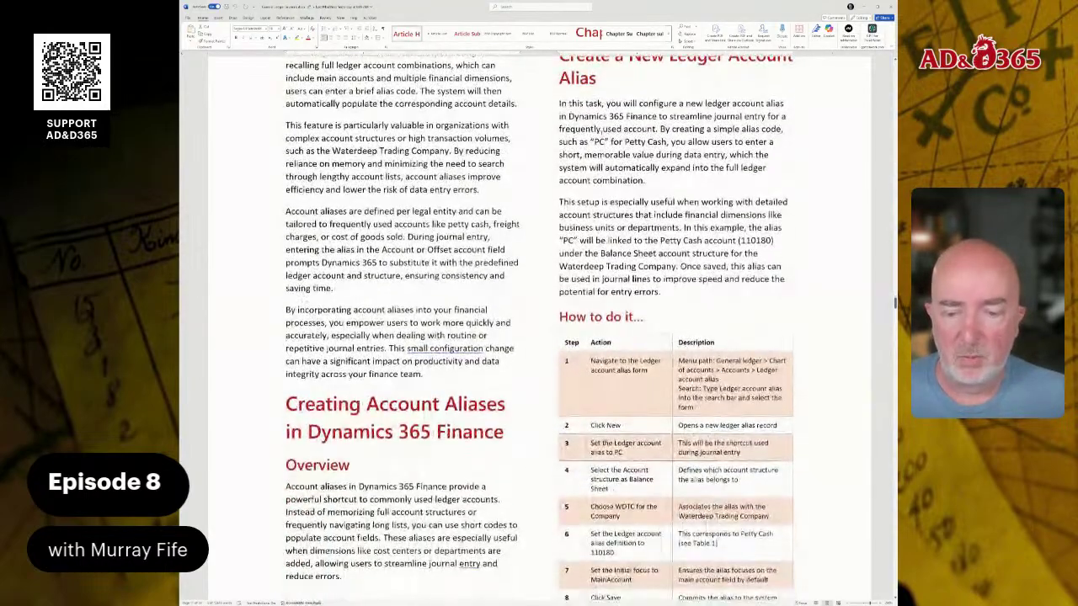
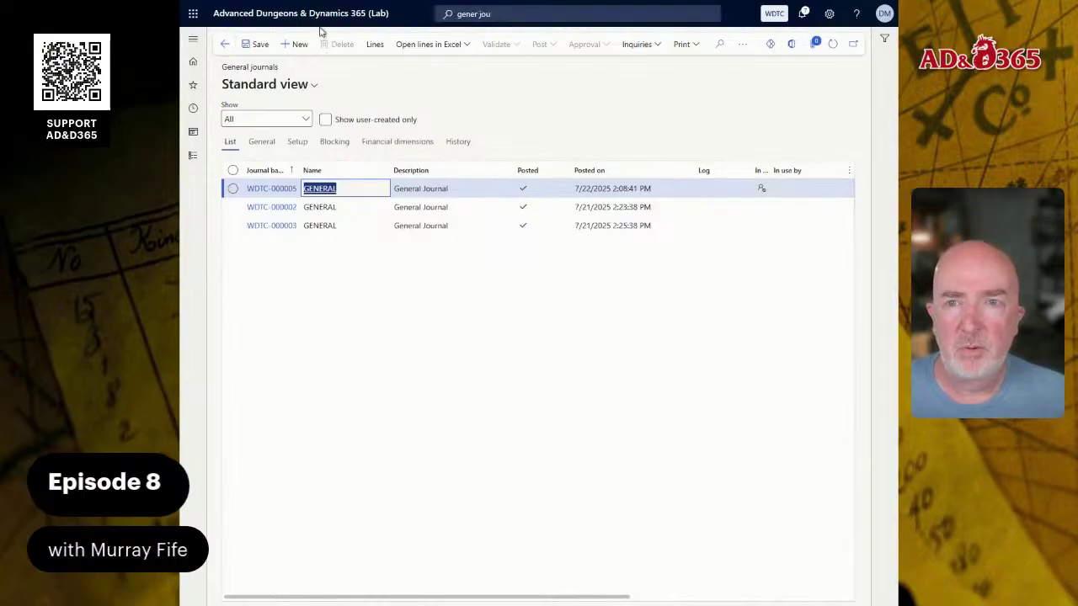
# Switch back to Dynamics 365, go to the home page, and search the pages for "led ac al"
pyautogui.click(320, 15)
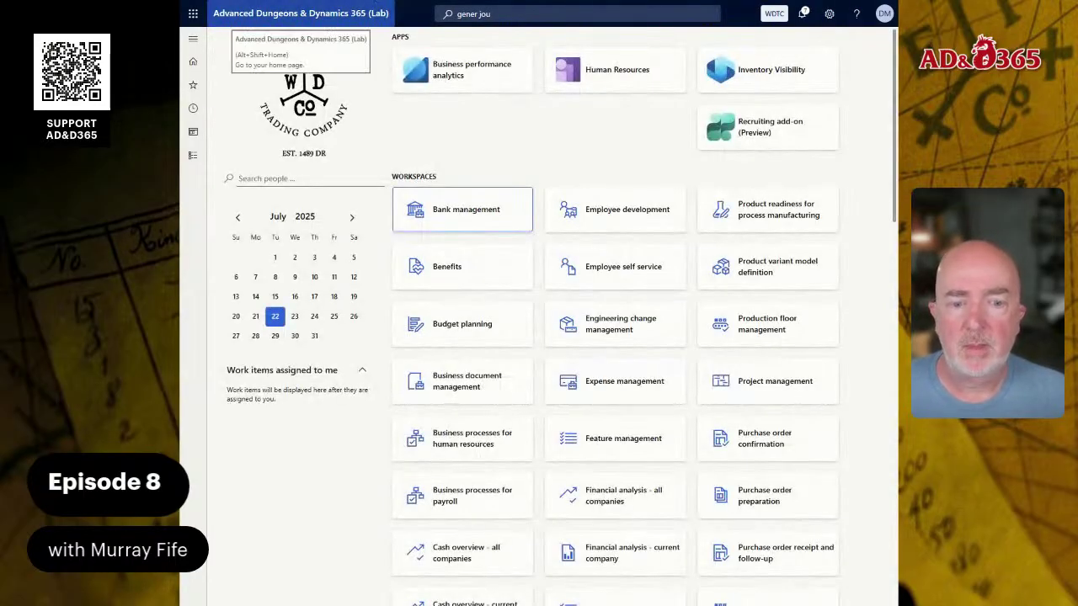
pyautogui.click(472, 14)
pyautogui.write('led')
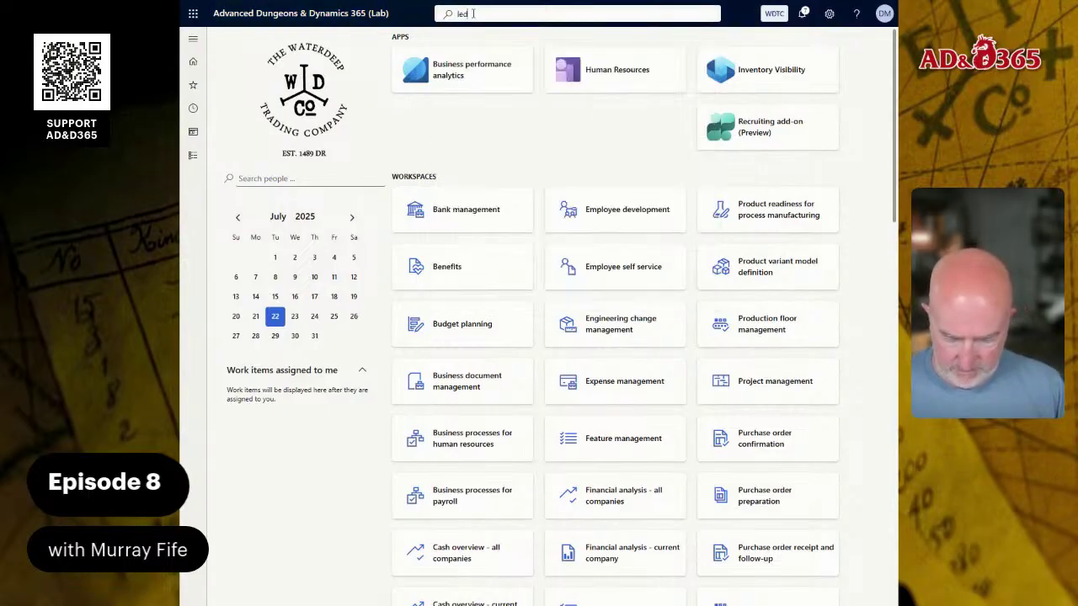
pyautogui.write(' ac al')
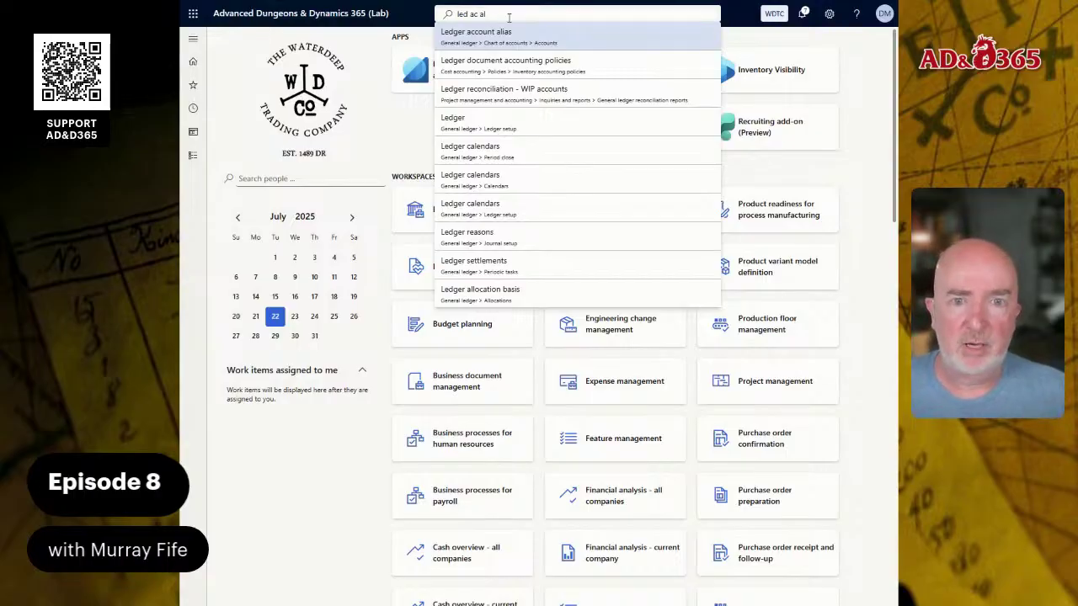
# Search the pages for the Ledger account alias form using the shorter abbreviation "l a al"
pyautogui.hotkey('ctrl', 'shift', 'Left')
pyautogui.hotkey('ctrl', 'shift', 'Left')
pyautogui.hotkey('ctrl', 'shift', 'Left')
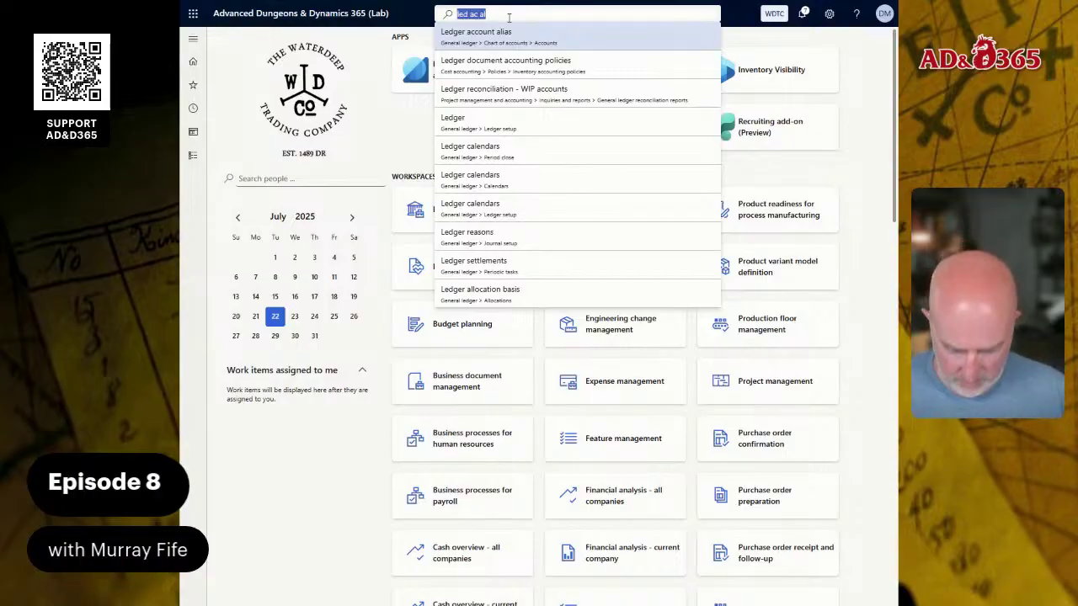
pyautogui.write('l a a')
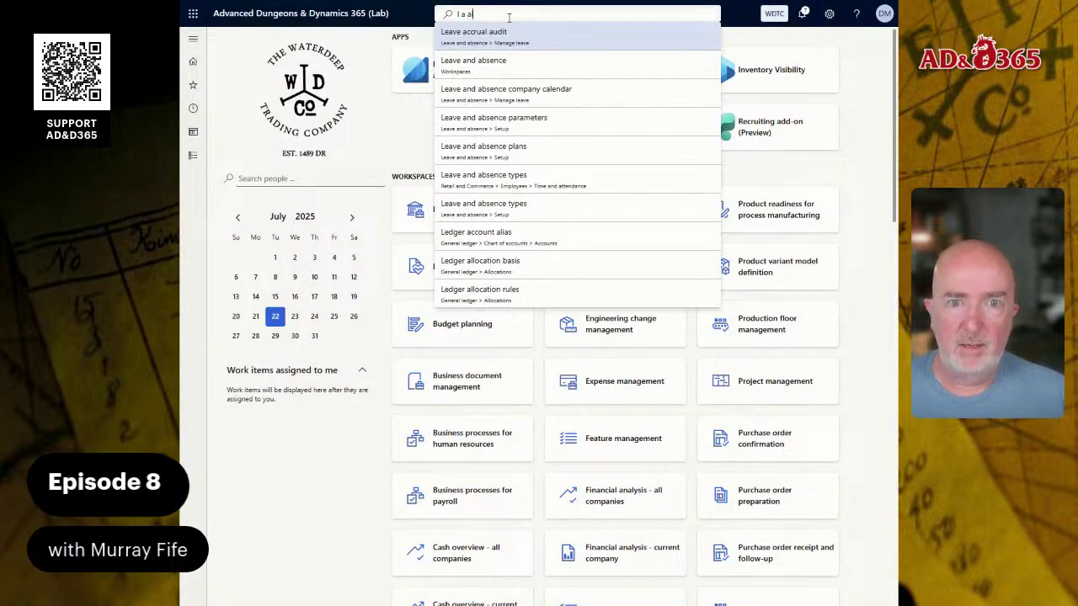
pyautogui.write('l')
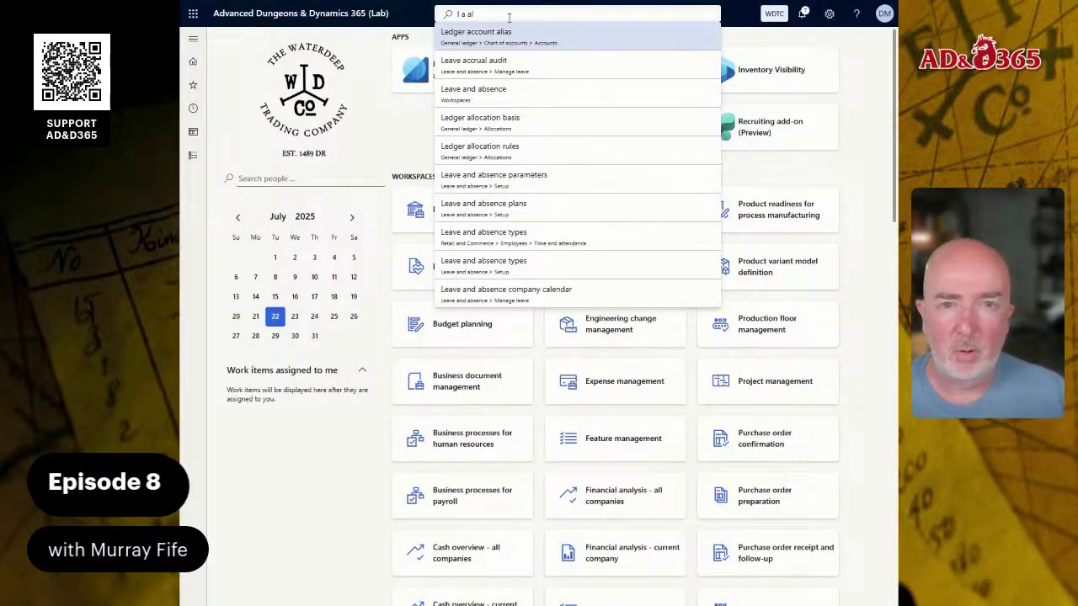
pyautogui.press('BackSpace')
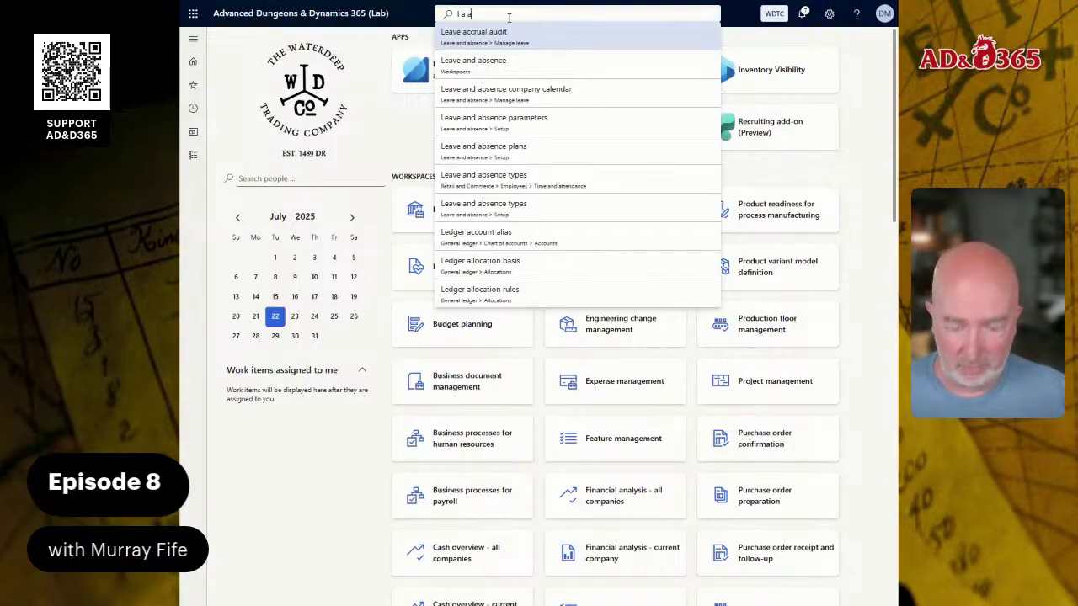
pyautogui.write('l')
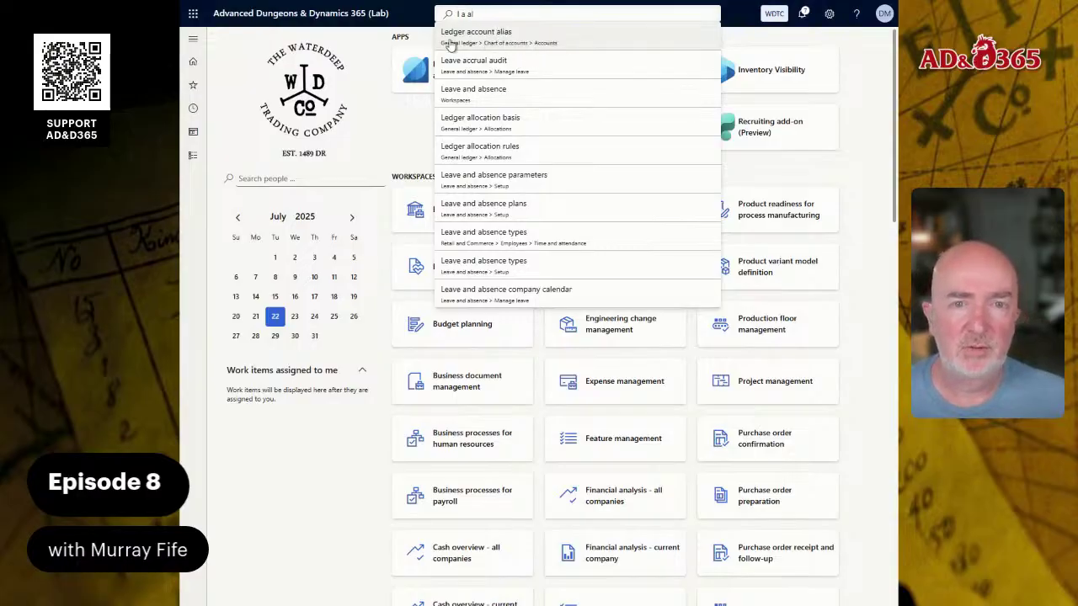
pyautogui.press('Down')
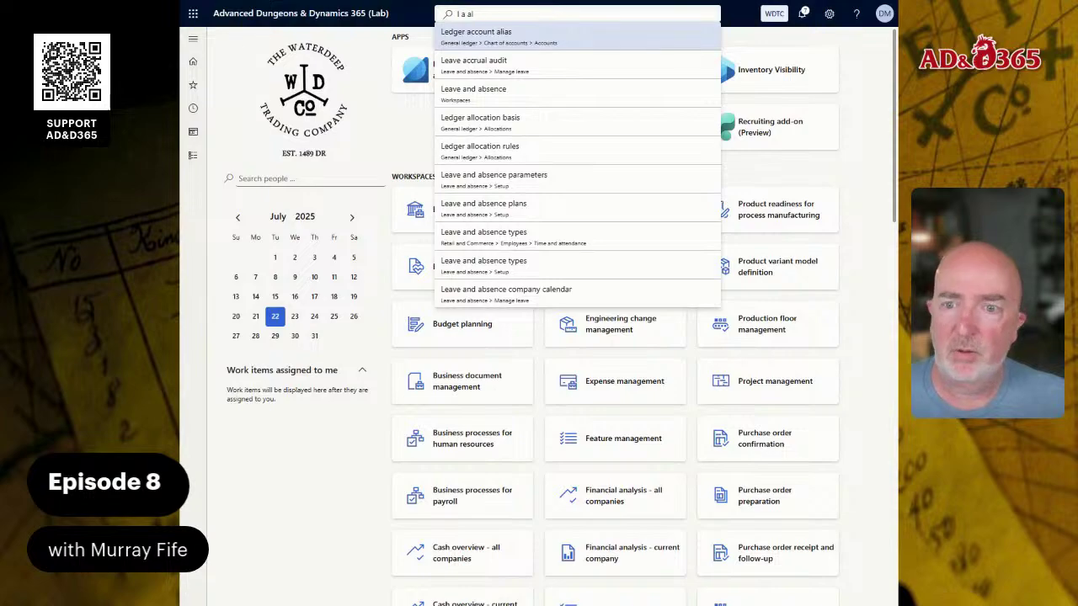
# Collapse the General ledger module's page list and open the Ledger account alias form from the chart of accounts' account pages
pyautogui.click(194, 157)
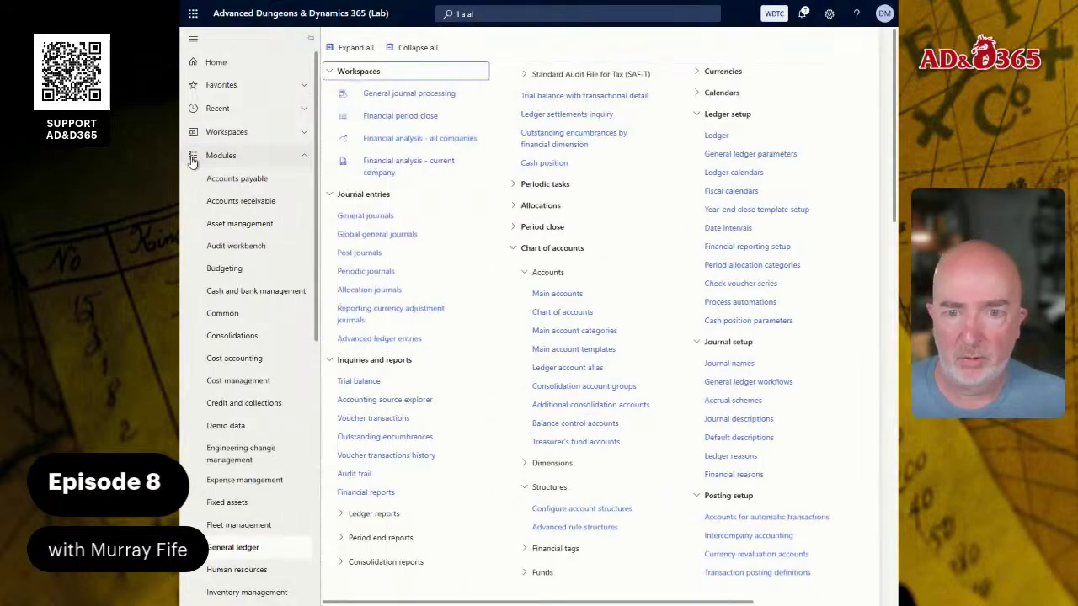
pyautogui.click(426, 49)
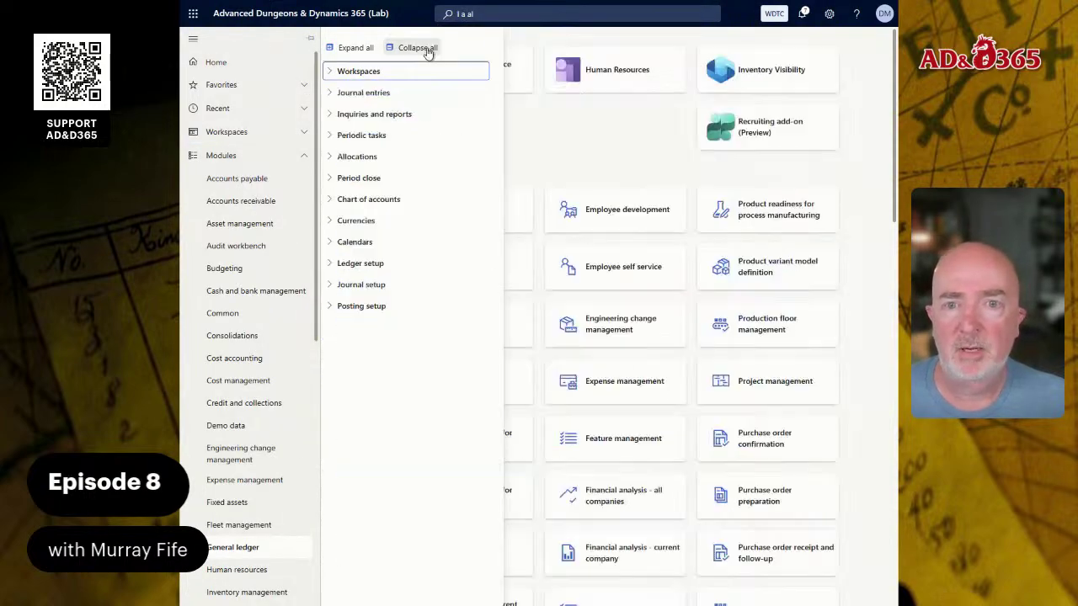
pyautogui.click(431, 202)
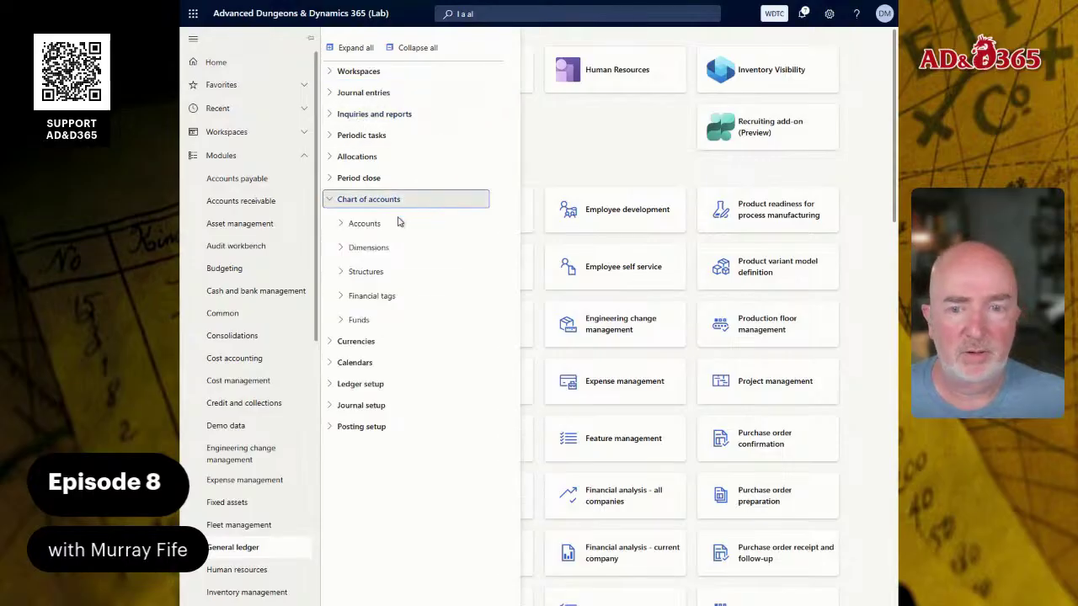
pyautogui.click(371, 225)
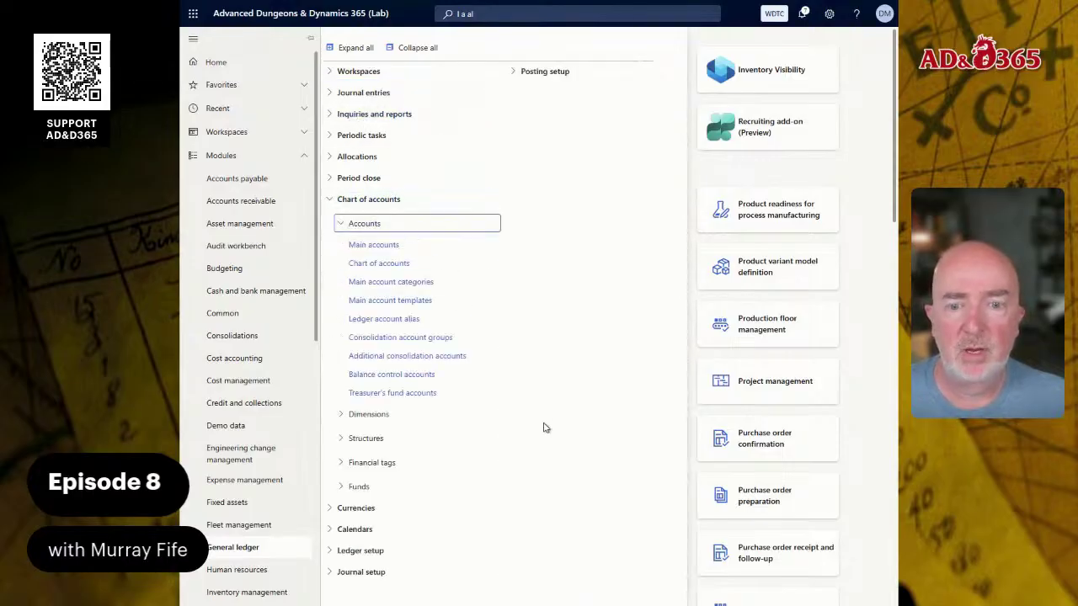
pyautogui.click(389, 321)
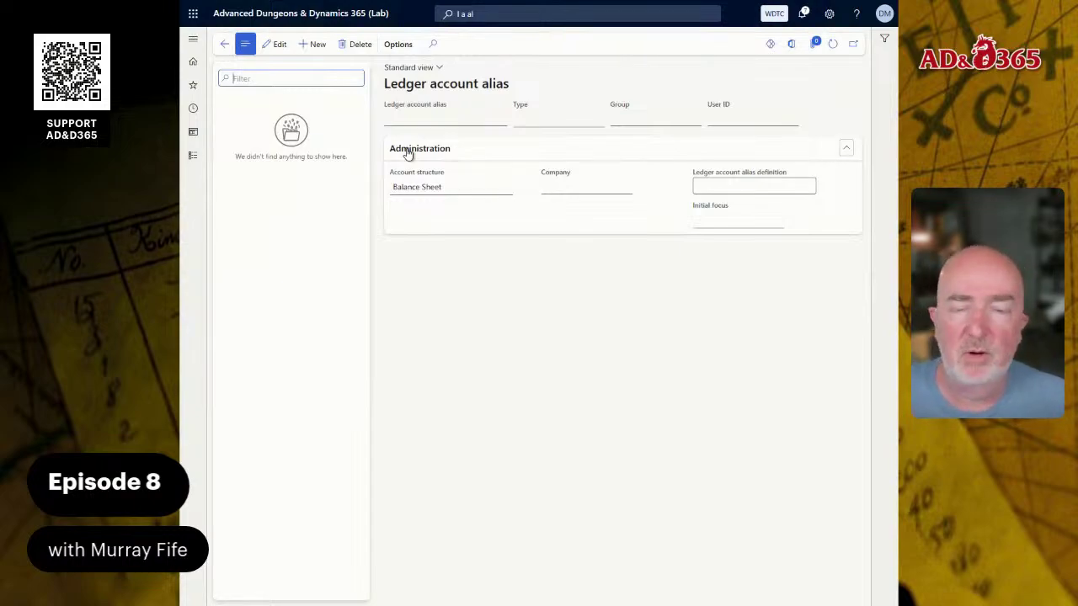
# Create a ledger account alias named COH with the Balance Sheet account structure and company WDTC
pyautogui.click(310, 44)
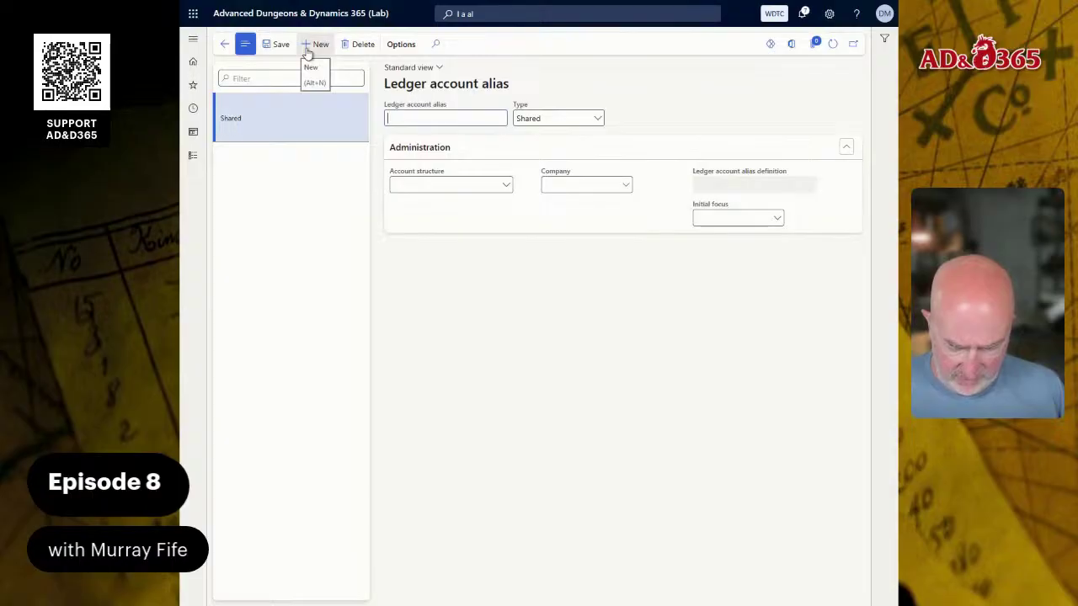
pyautogui.write('COH')
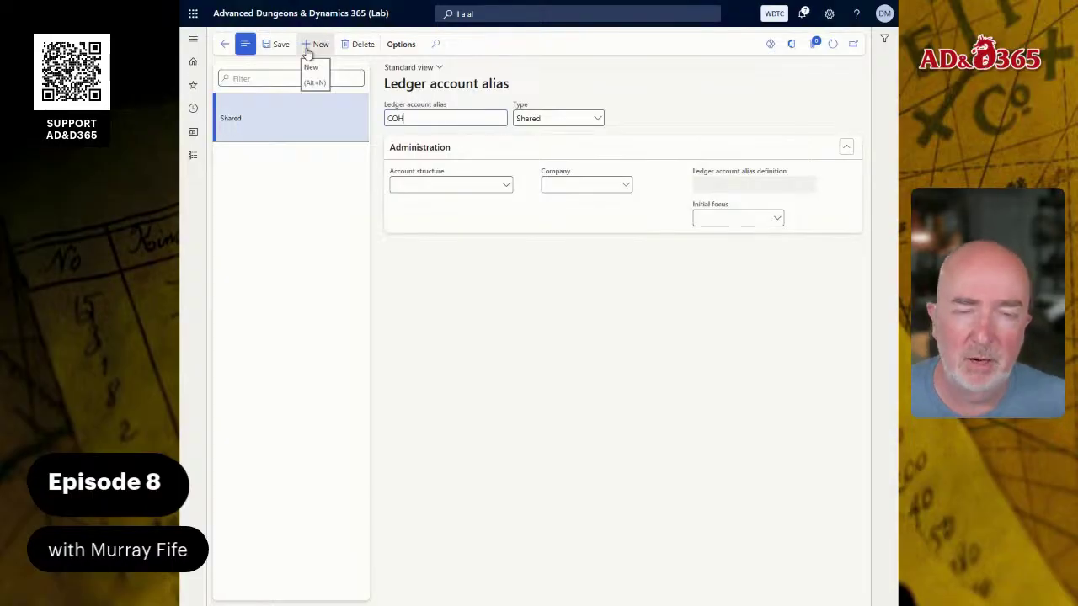
pyautogui.press('Tab')
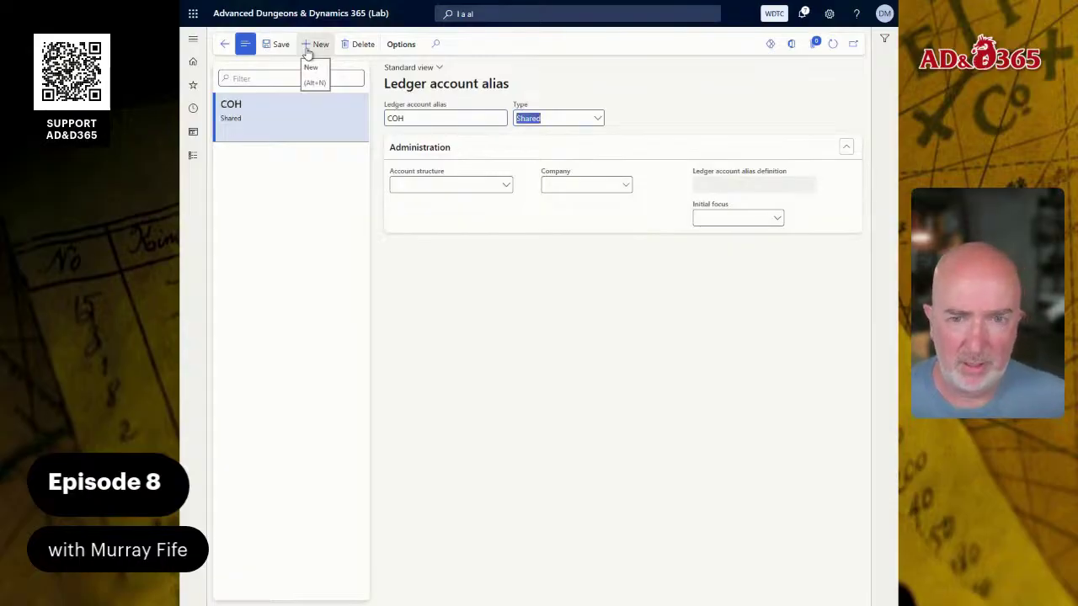
pyautogui.press('Tab')
pyautogui.hotkey('alt', 'Down')
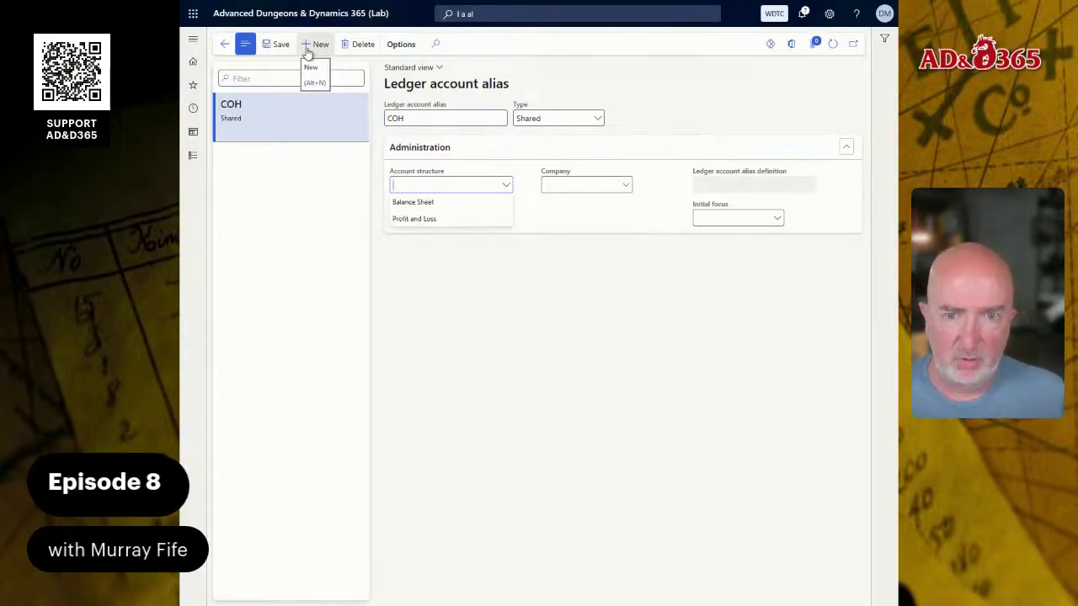
pyautogui.press('Down')
pyautogui.press('Return')
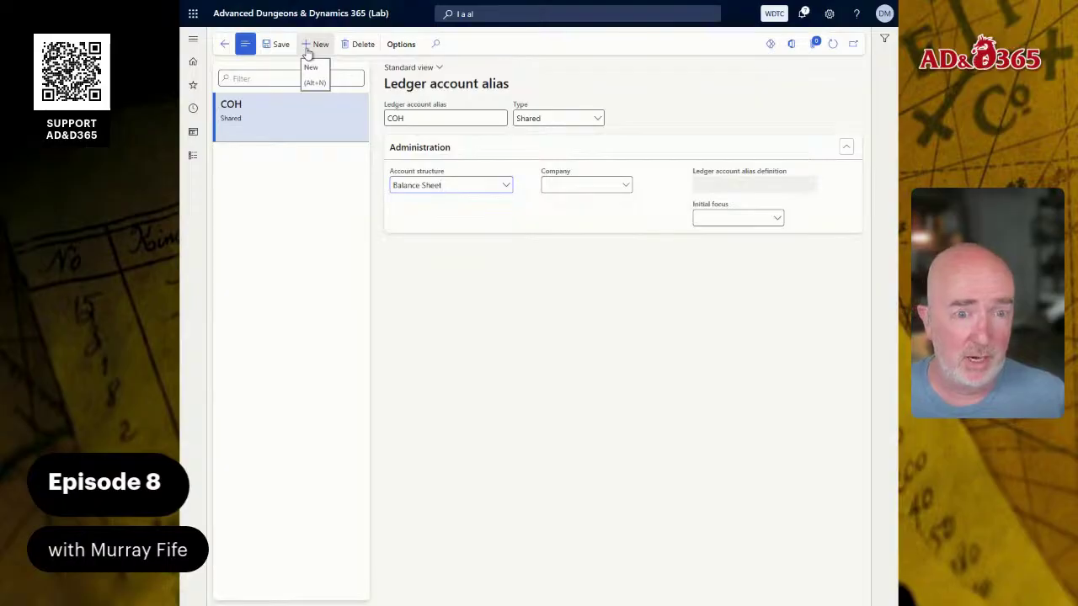
pyautogui.write('WDTC')
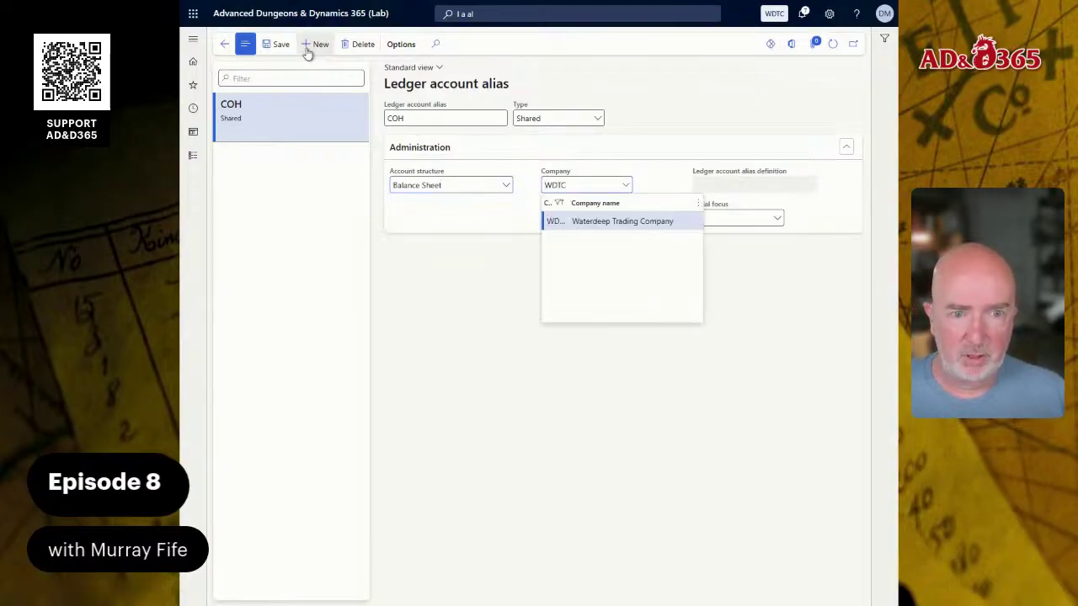
pyautogui.press('Tab')
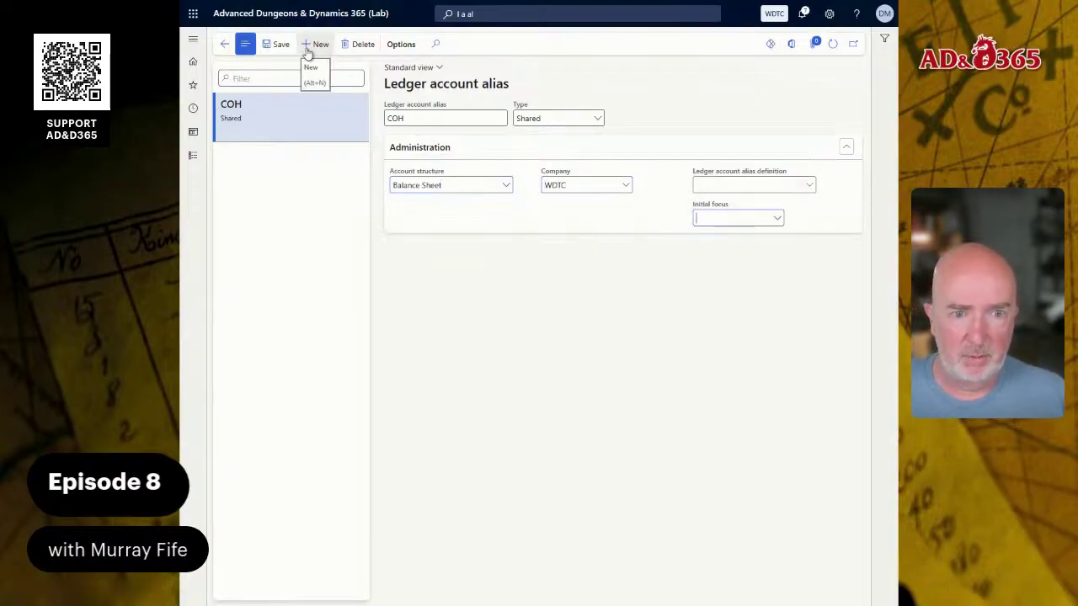
# Define the COH alias with main account 1000, set its initial focus to MainAccount, and save it
pyautogui.click(808, 186)
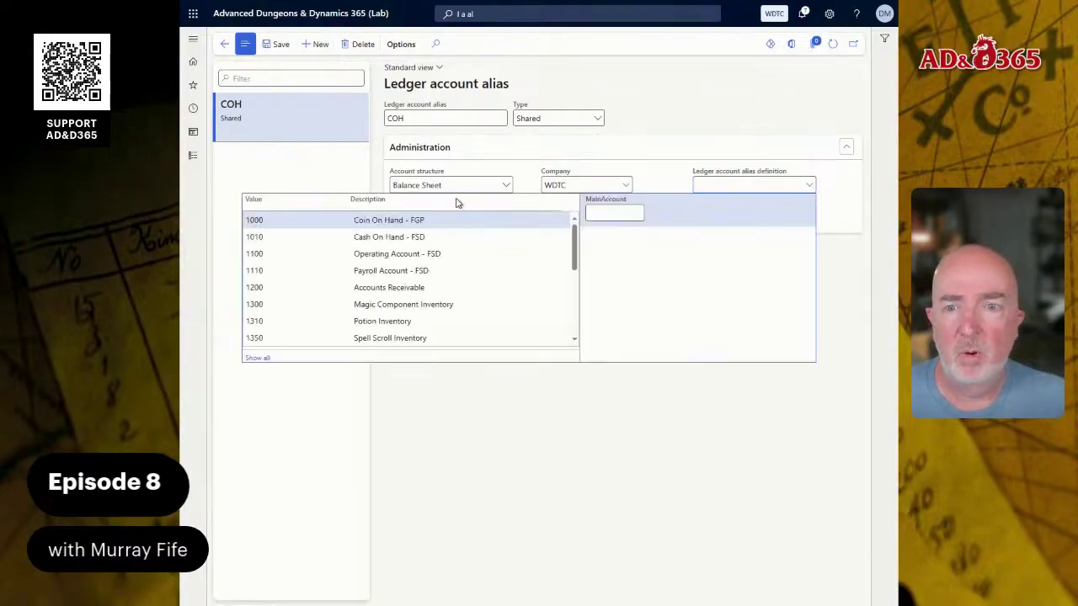
pyautogui.click(317, 221)
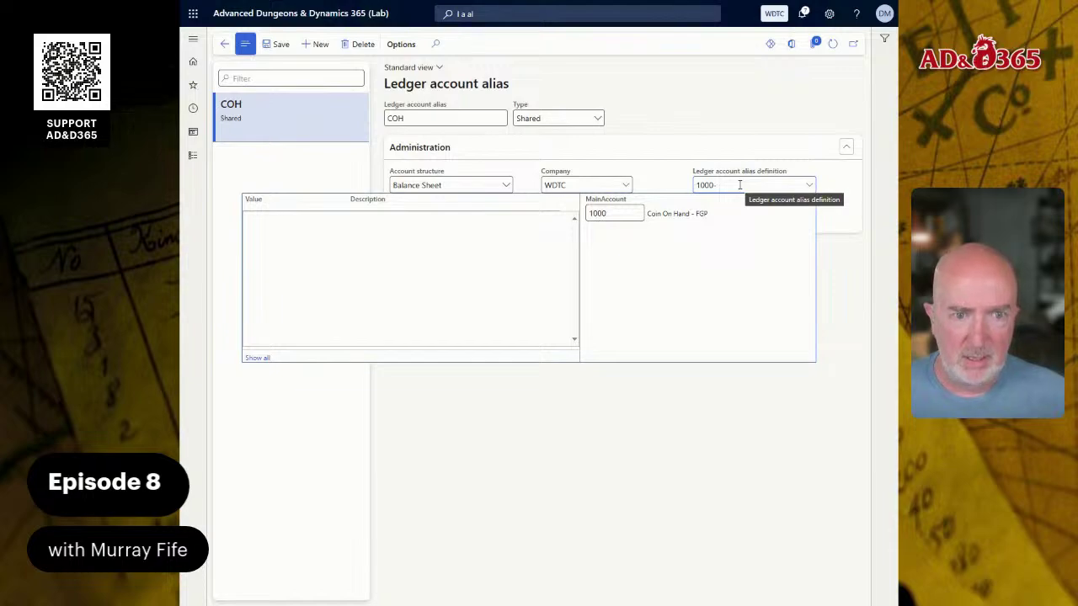
pyautogui.click(671, 182)
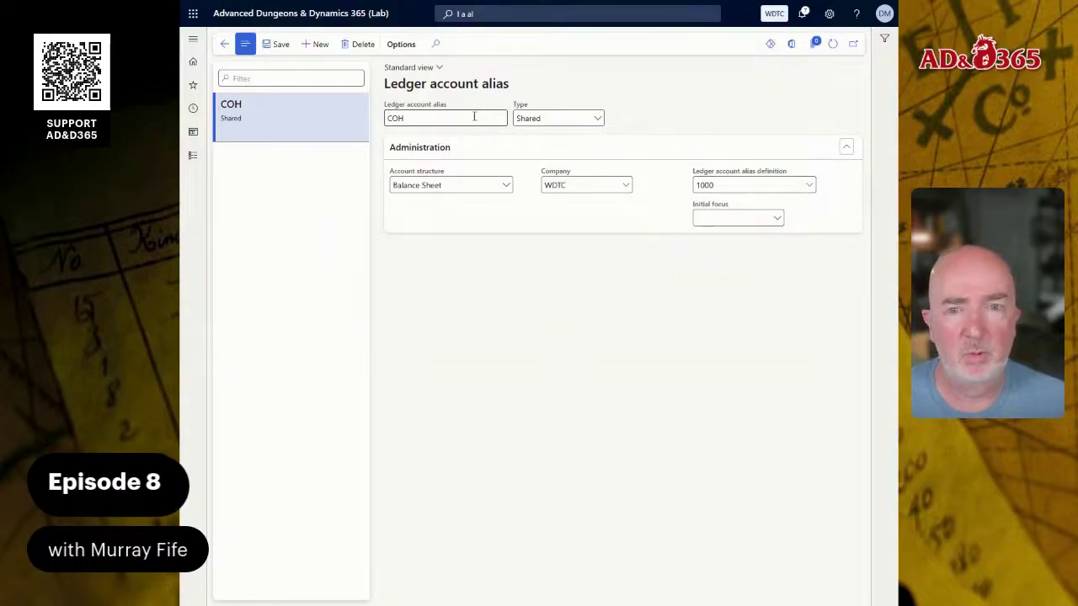
pyautogui.click(778, 221)
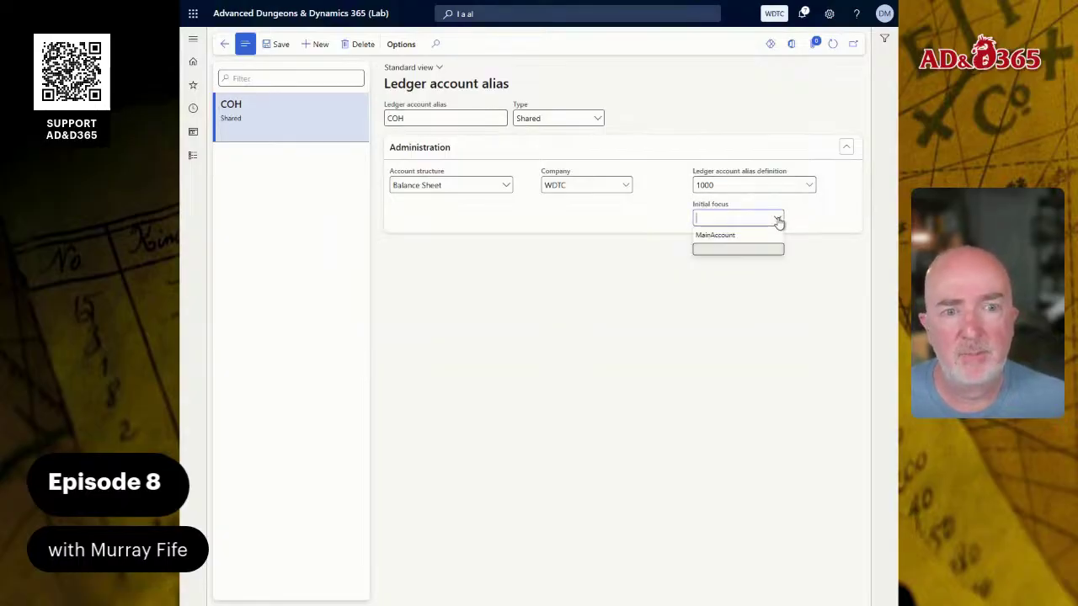
pyautogui.click(734, 238)
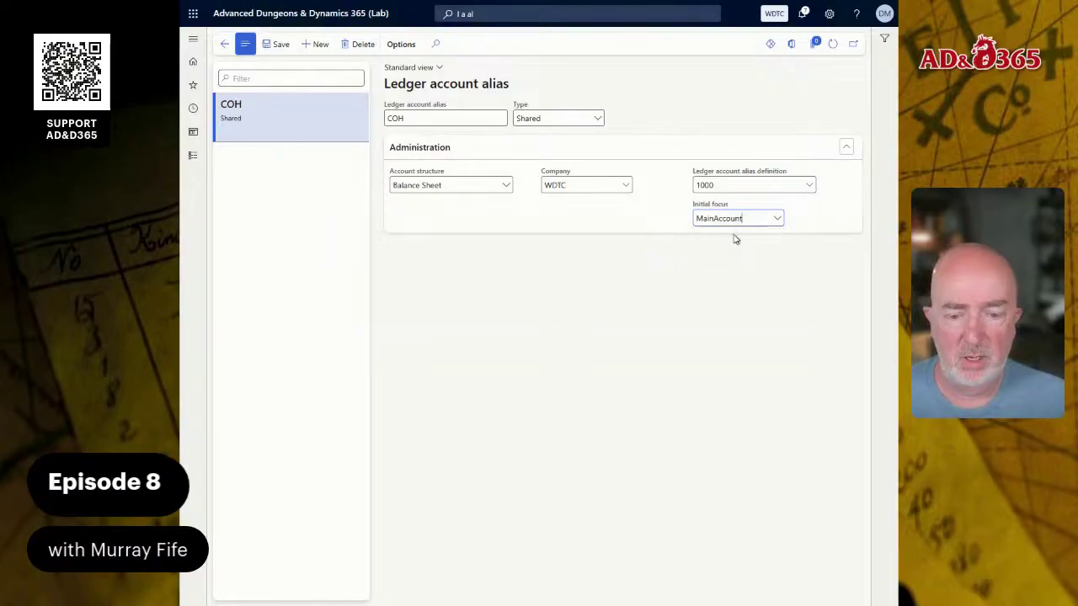
pyautogui.click(282, 48)
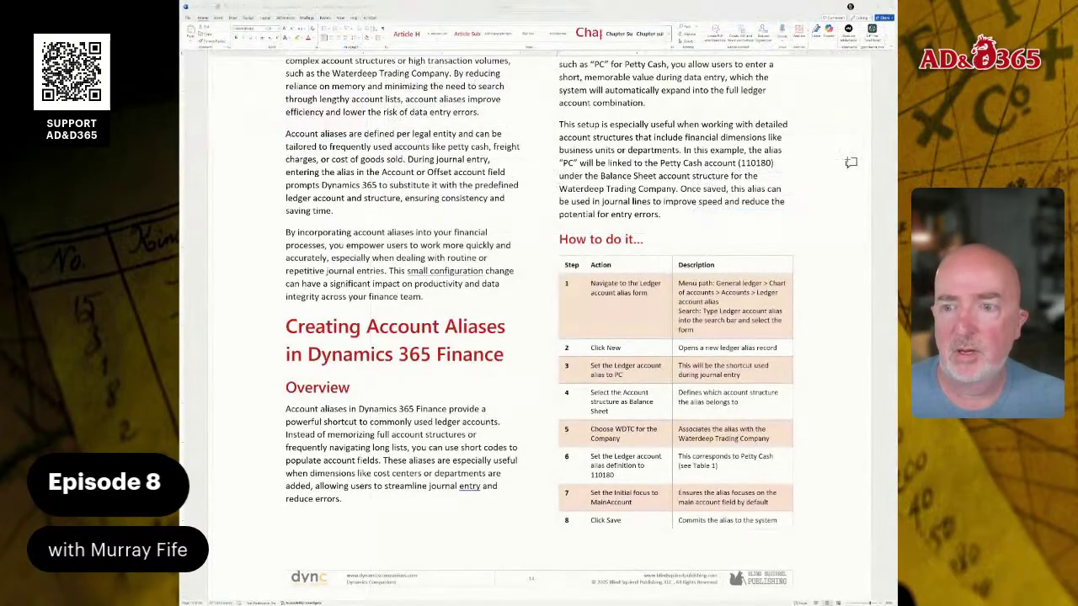
# Read the Word guide's section on using an account alias in a journal and return to Dynamics 365 in full screen
pyautogui.scroll(-10, 539, 337)
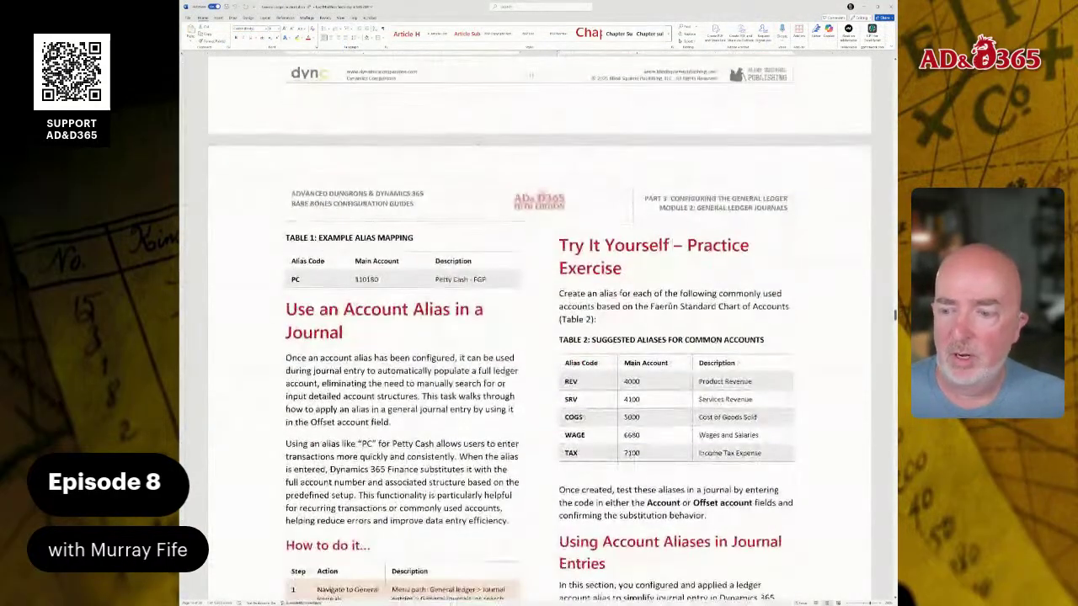
pyautogui.scroll(-3, 539, 337)
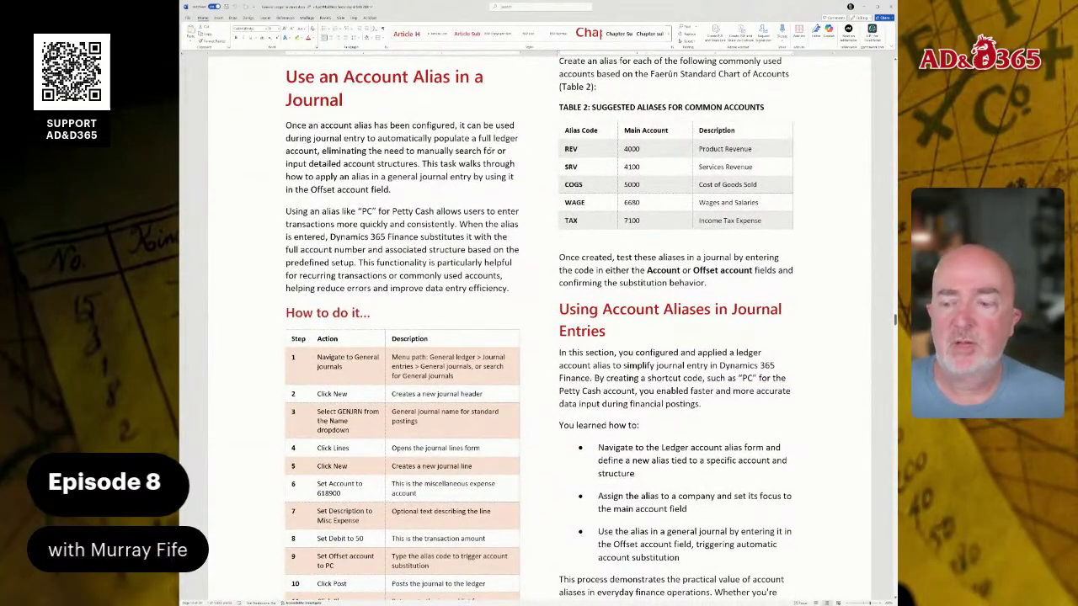
pyautogui.scroll(-3, 539, 336)
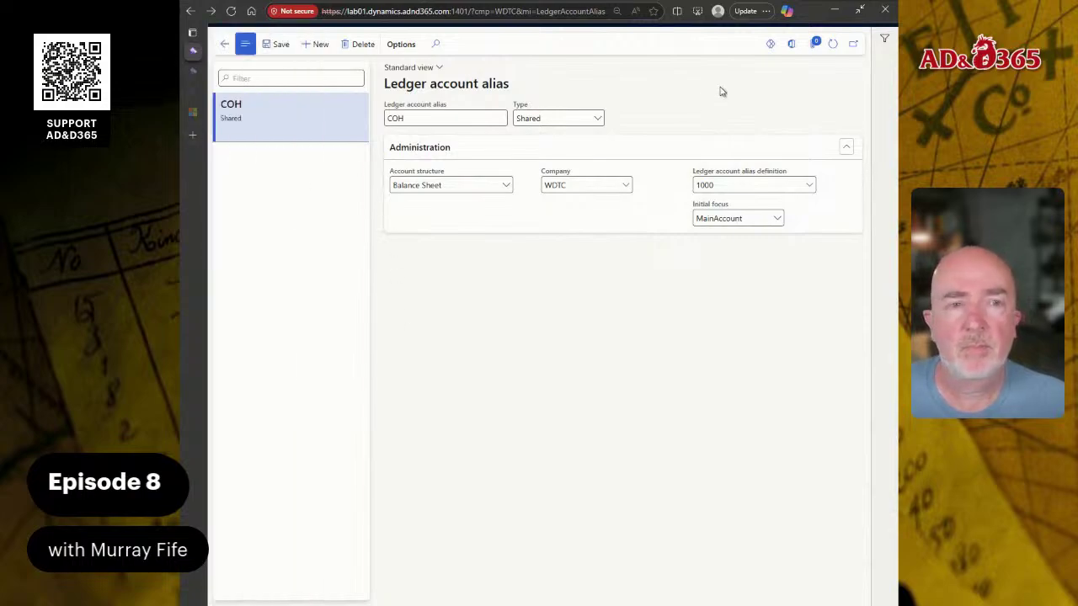
pyautogui.click(862, 13)
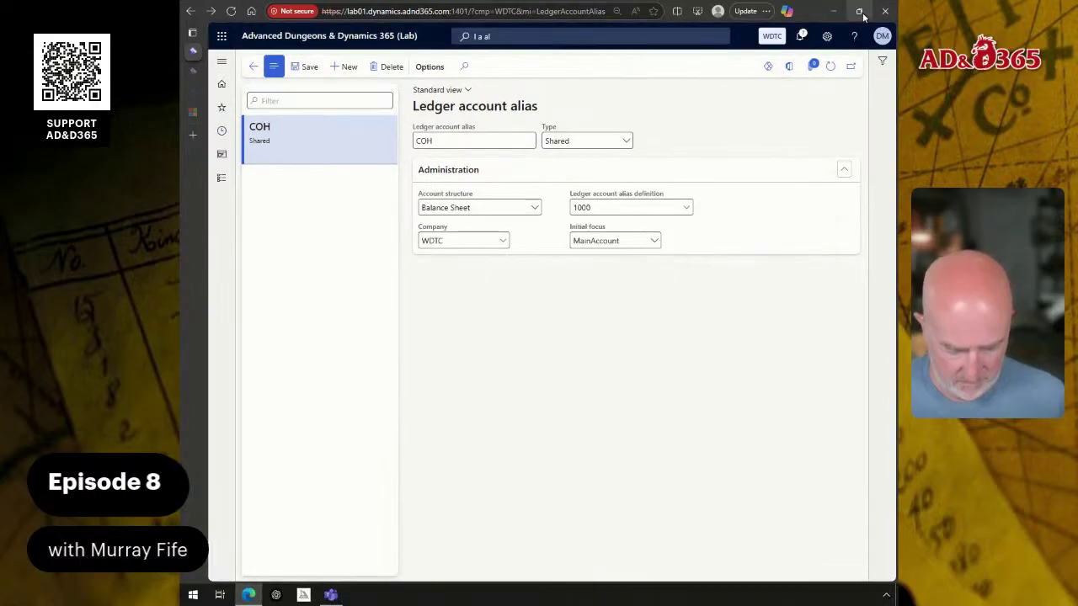
pyautogui.press('F11')
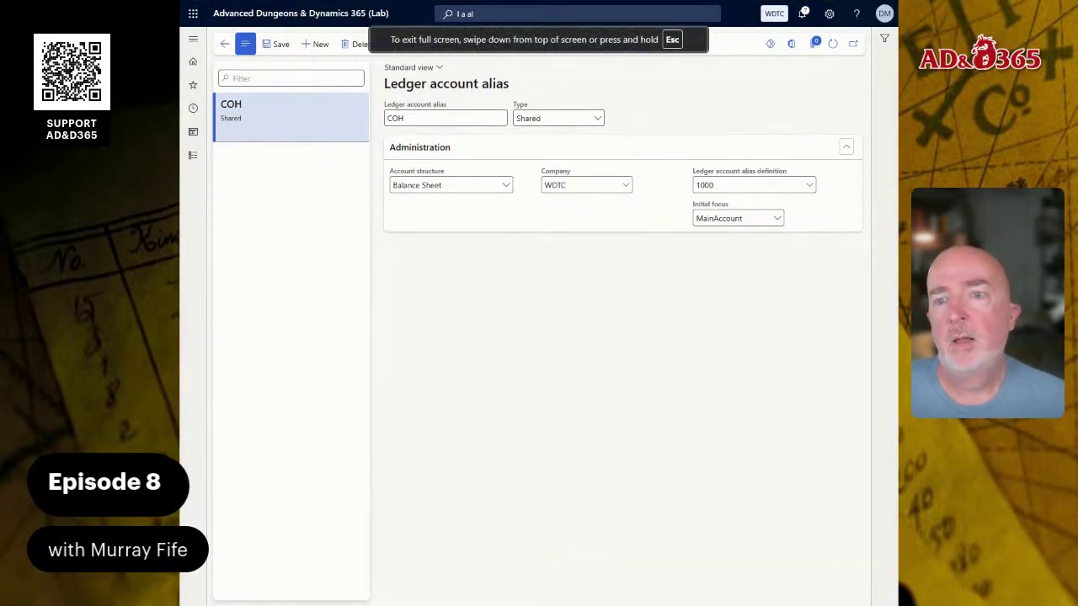
# Open the General journals page of the General ledger module and set its list to show all journals
pyautogui.click(192, 160)
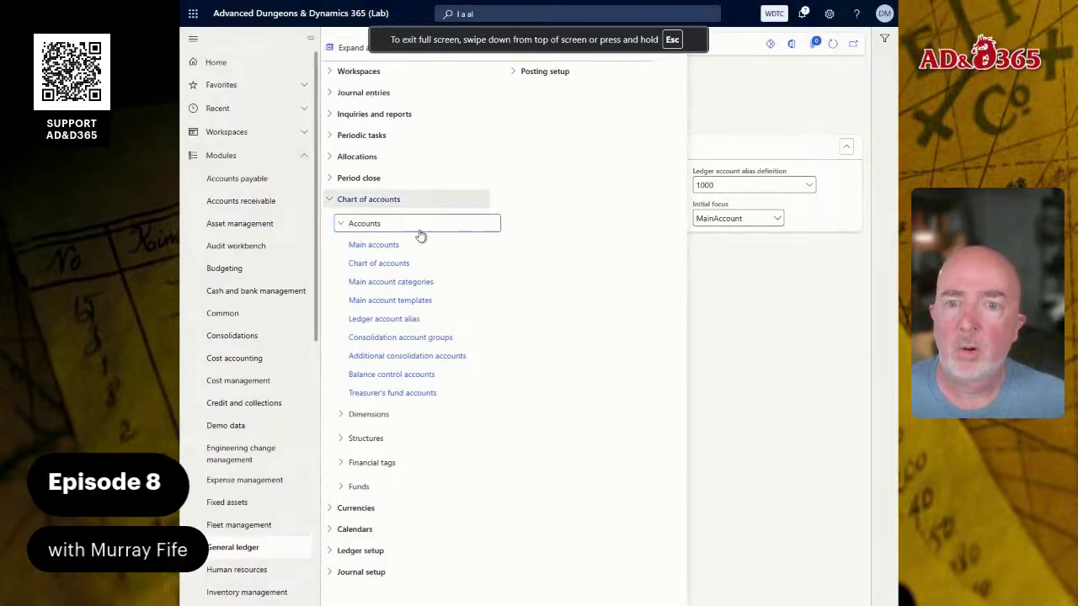
pyautogui.click(360, 93)
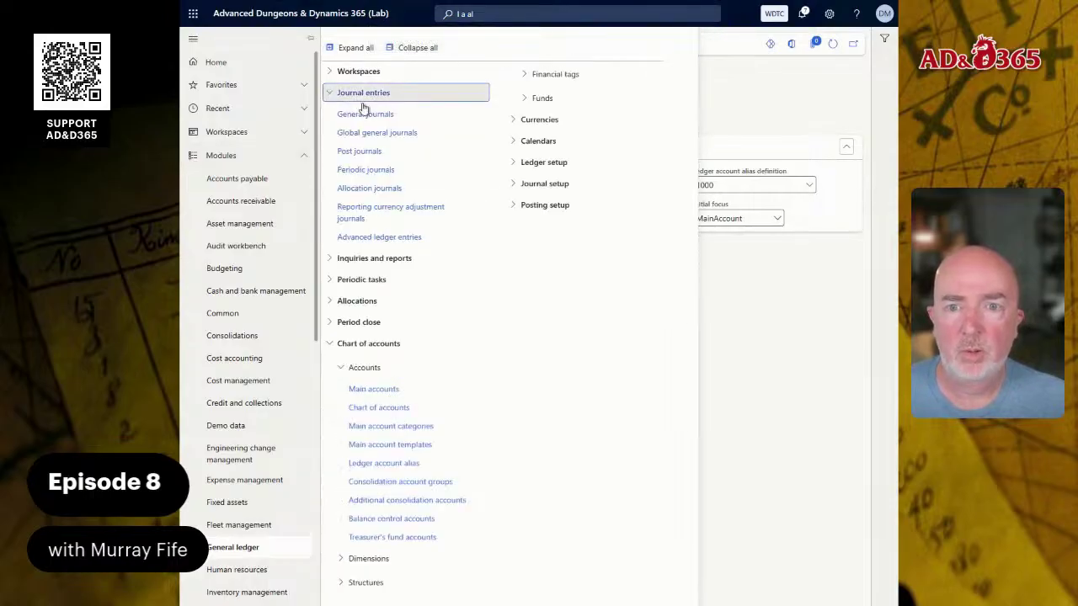
pyautogui.click(366, 110)
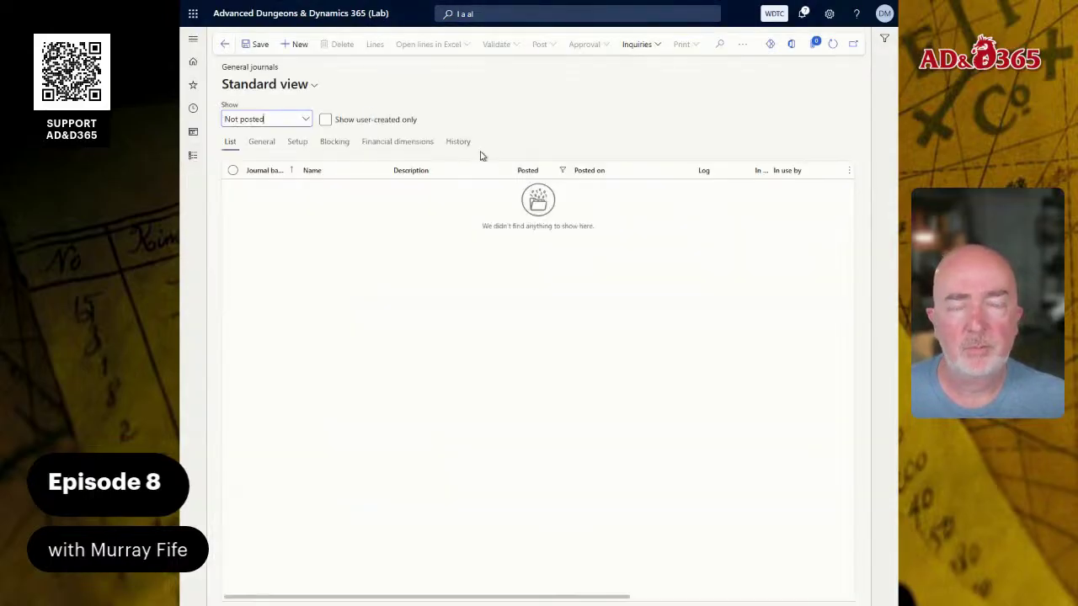
pyautogui.click(306, 118)
pyautogui.click(234, 136)
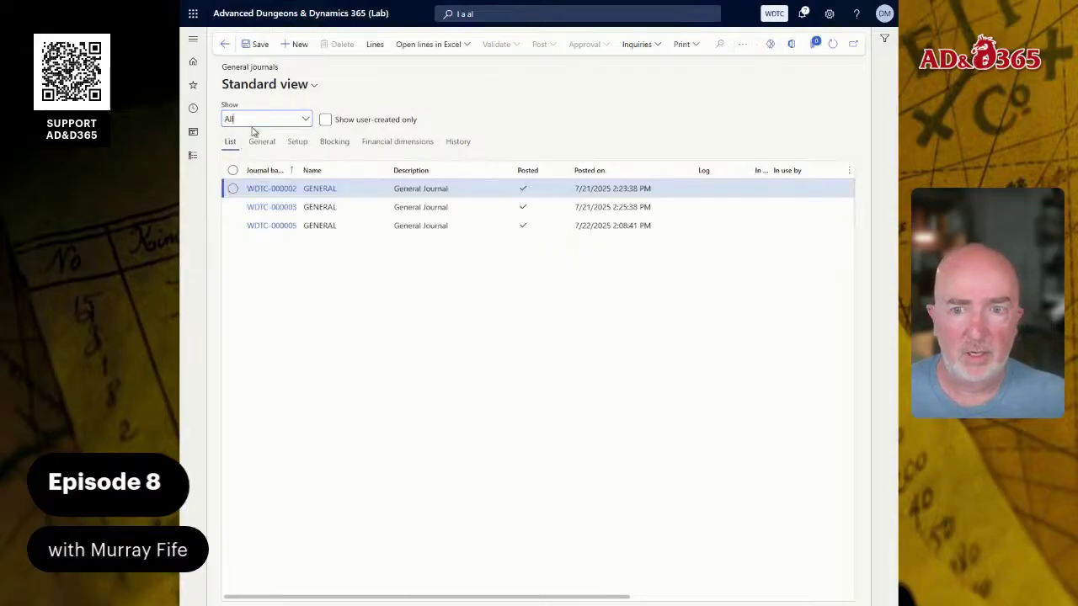
# Create a general journal with the journal name GENERAL and open its lines
pyautogui.click(291, 44)
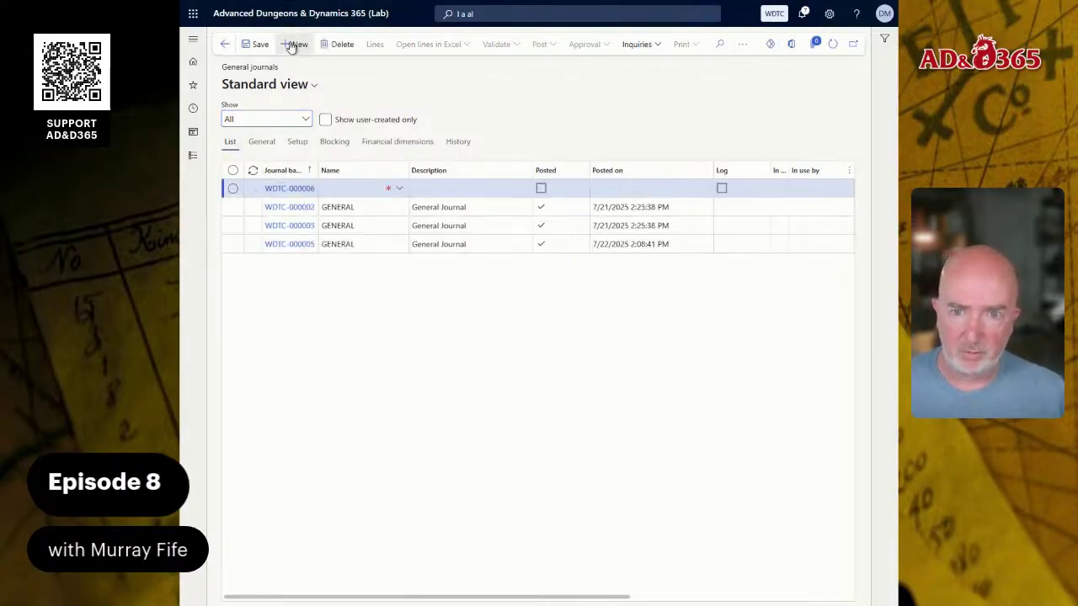
pyautogui.write('general')
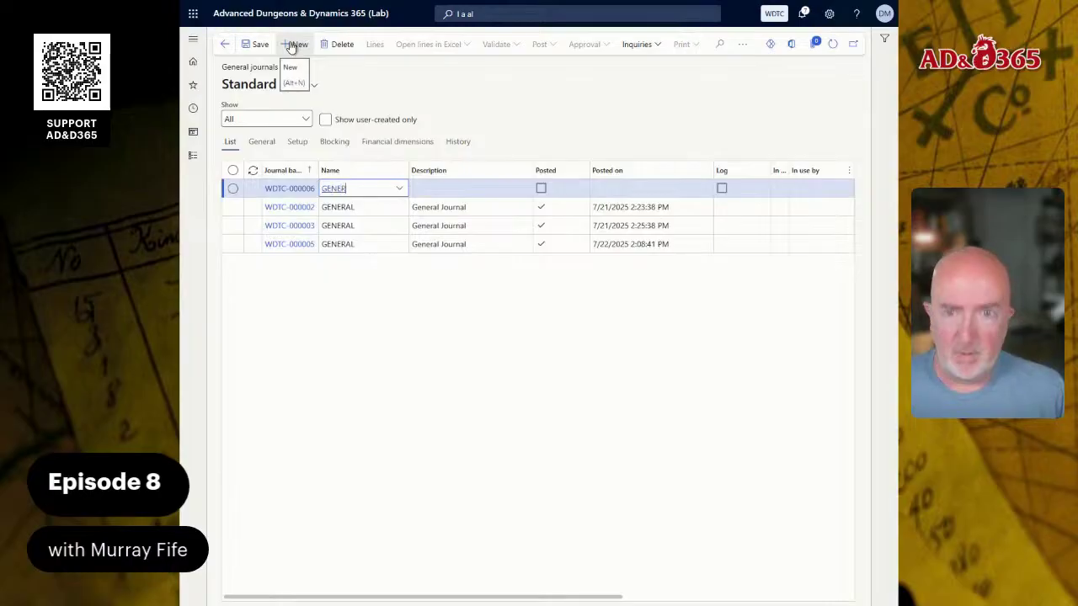
pyautogui.press('Tab')
pyautogui.press('Tab')
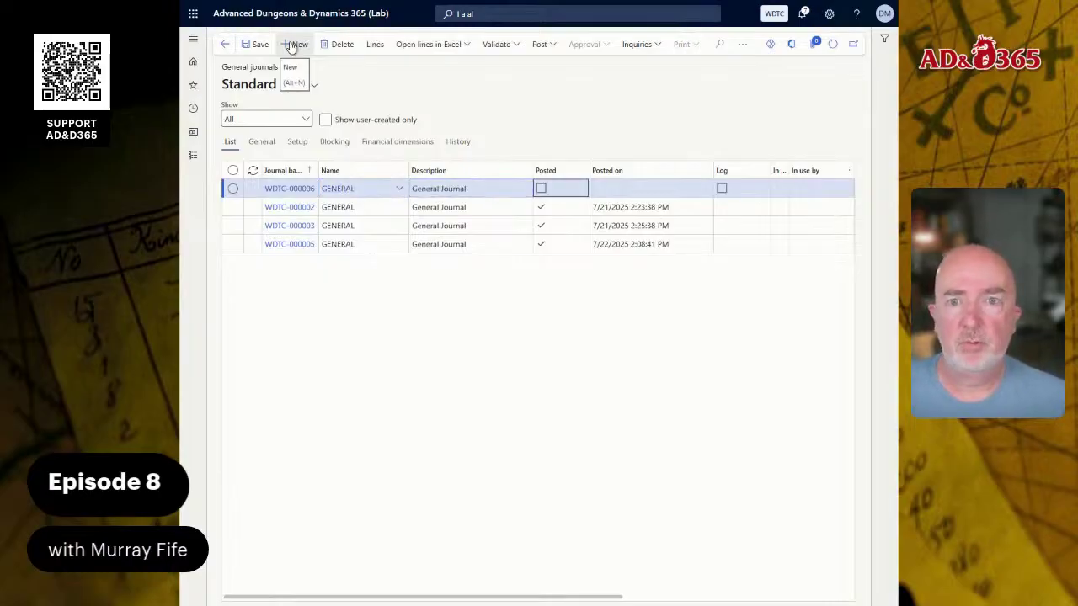
pyautogui.click(379, 47)
# Set the first voucher line to account 4900 Miscellaneous Charges with a debit of 150
pyautogui.press('Tab')
pyautogui.press('Tab')
pyautogui.press('Tab')
pyautogui.press('Tab')
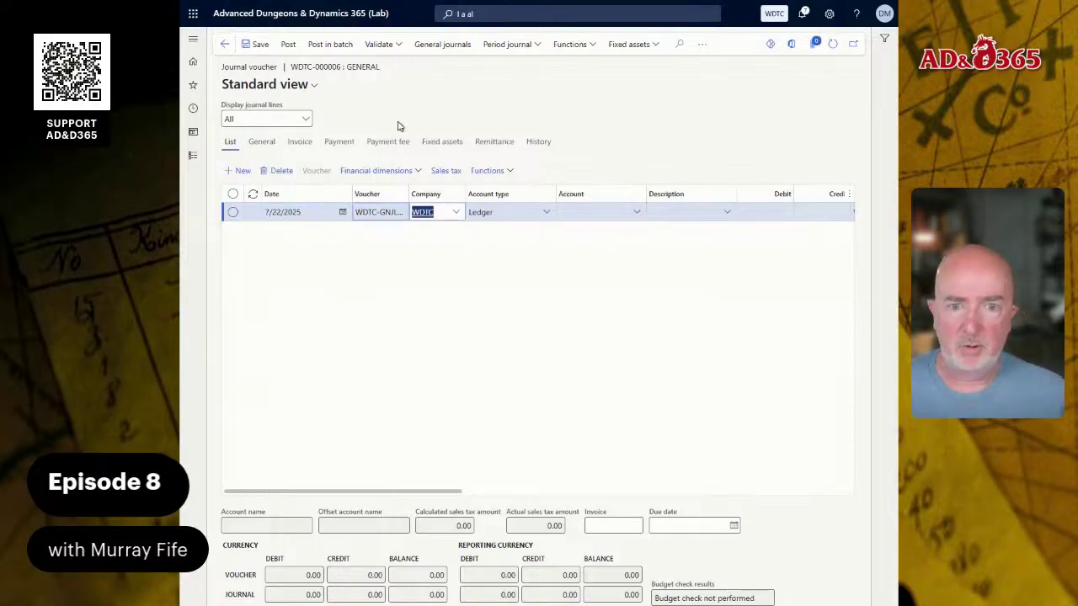
pyautogui.write('mis')
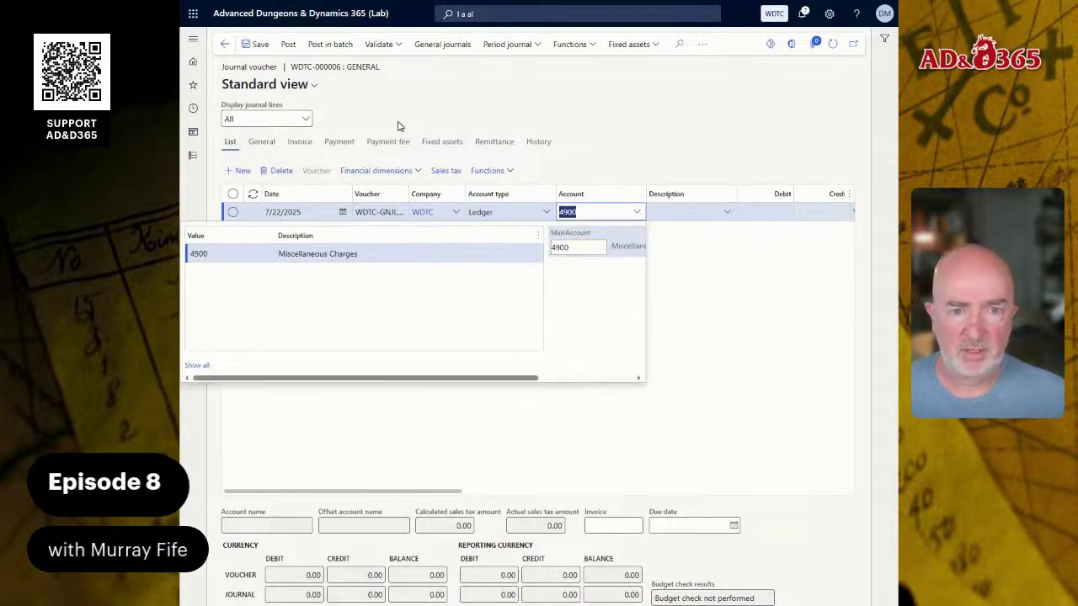
pyautogui.press('Tab')
pyautogui.press('Tab')
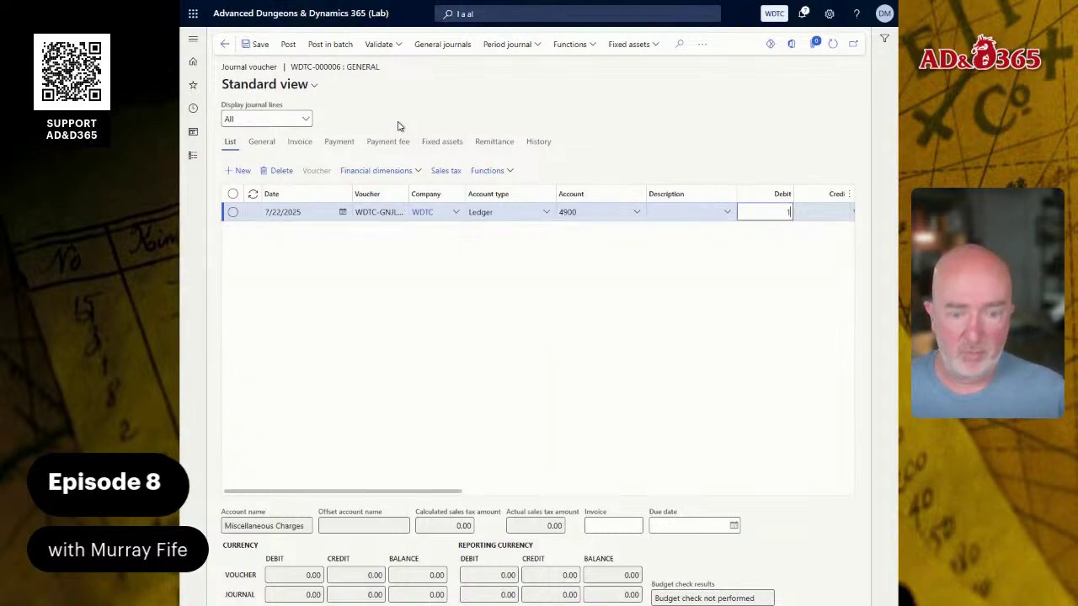
pyautogui.write('150')
# Add a second voucher line and fill in its account using the COH alias
pyautogui.hotkey('alt', 'n')
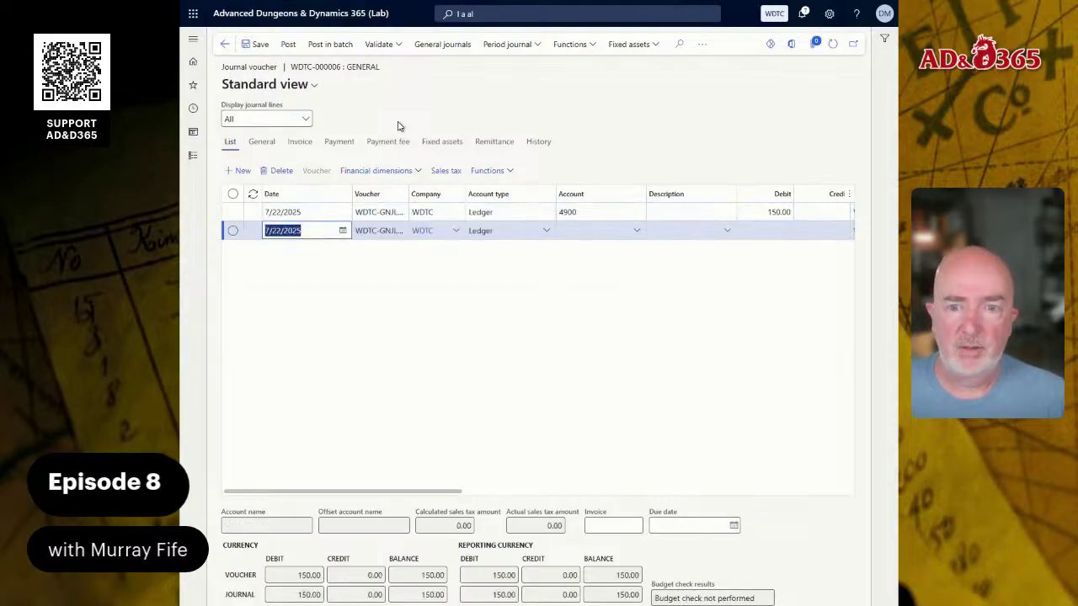
pyautogui.press('Tab')
pyautogui.press('Tab')
pyautogui.press('Tab')
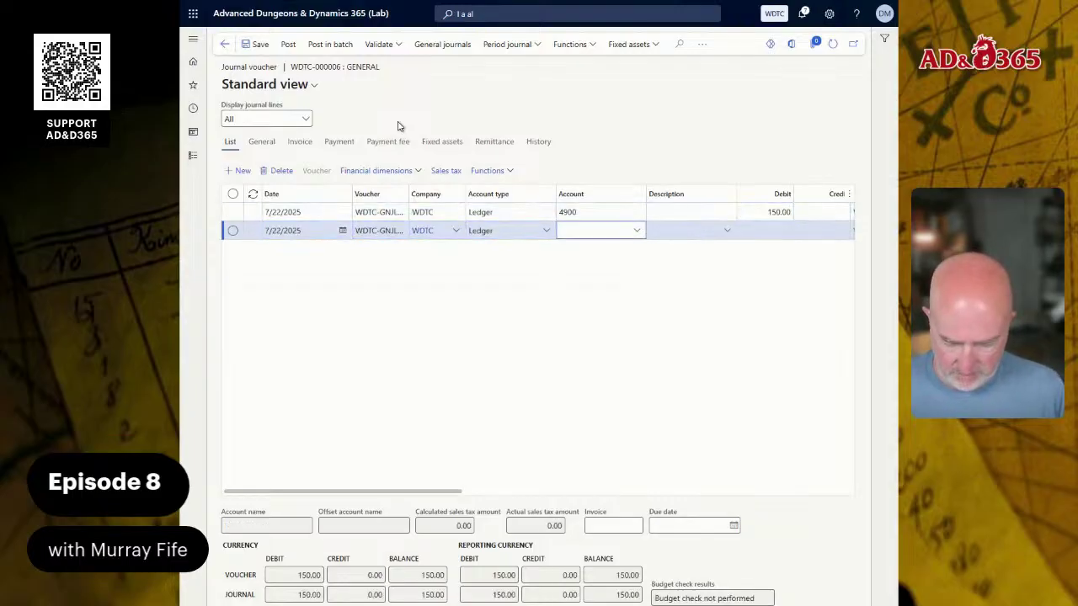
pyautogui.write('COH')
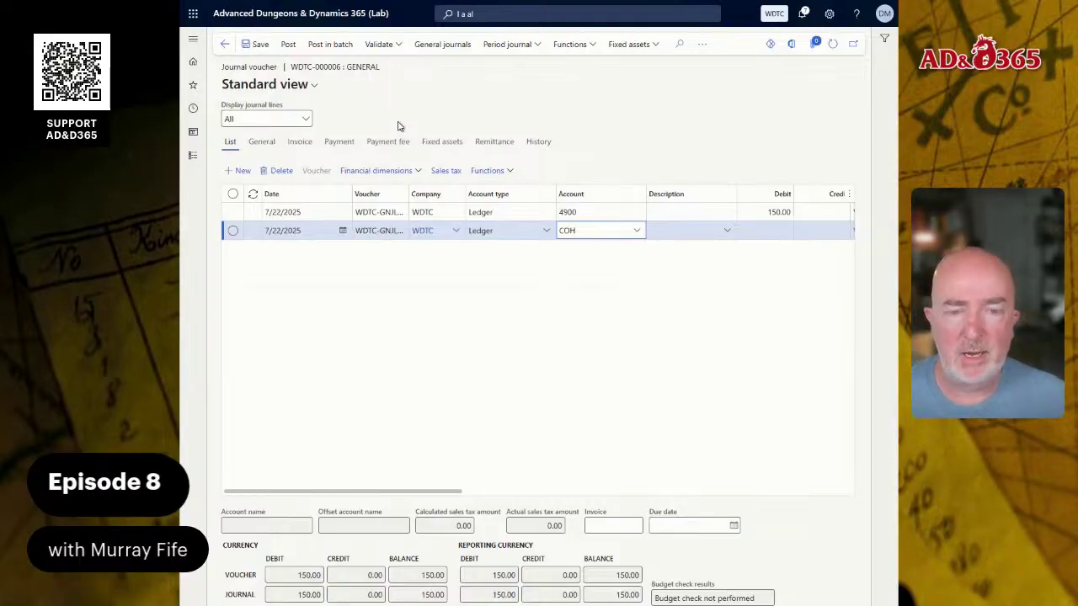
pyautogui.press('Tab')
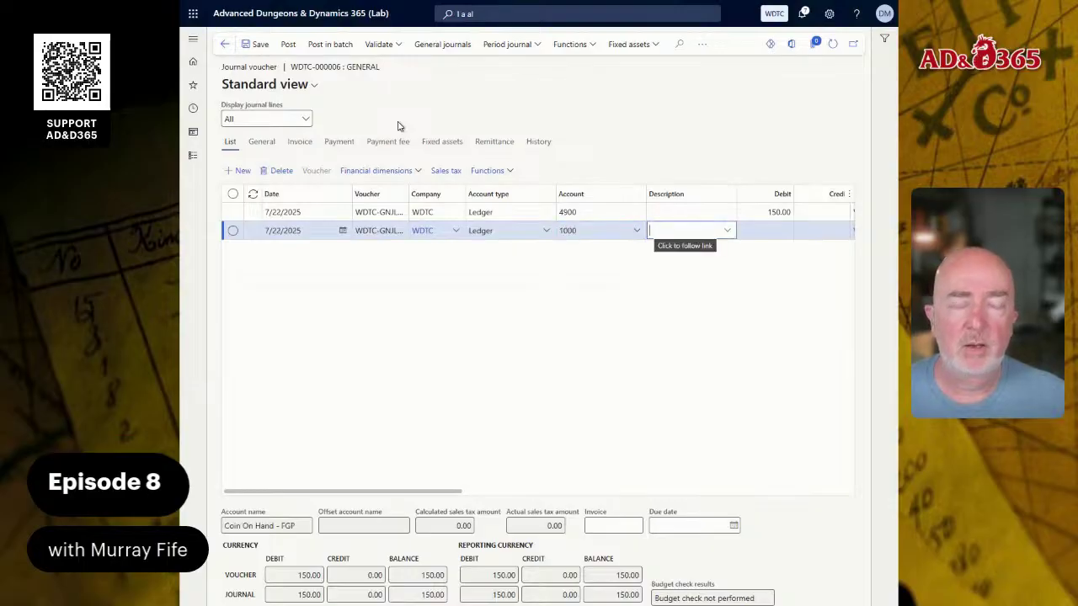
pyautogui.hotkey('shift', 'Tab')
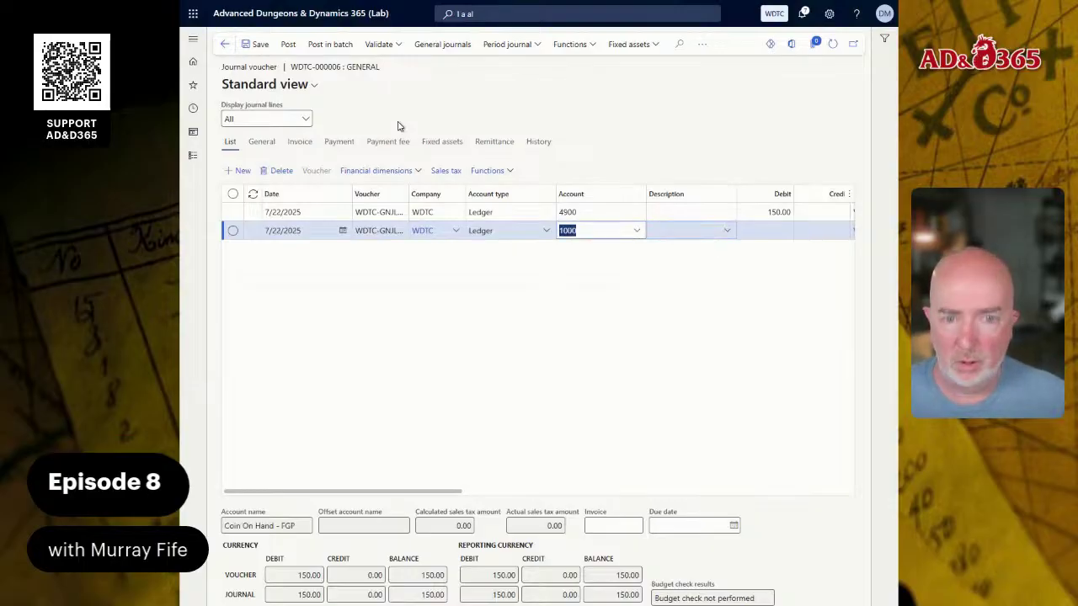
pyautogui.write('COH')
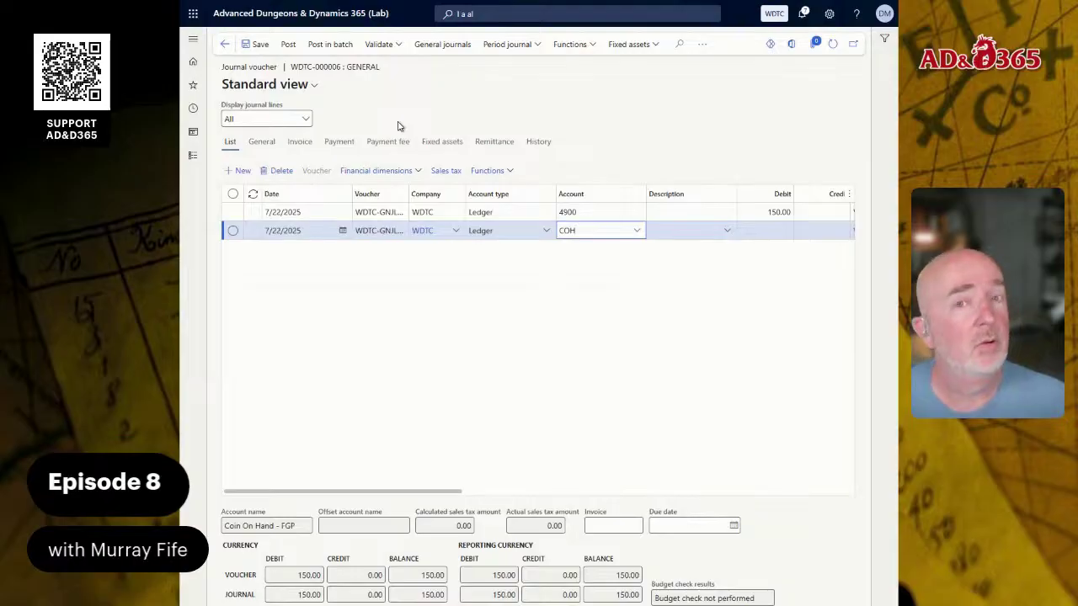
pyautogui.press('Tab')
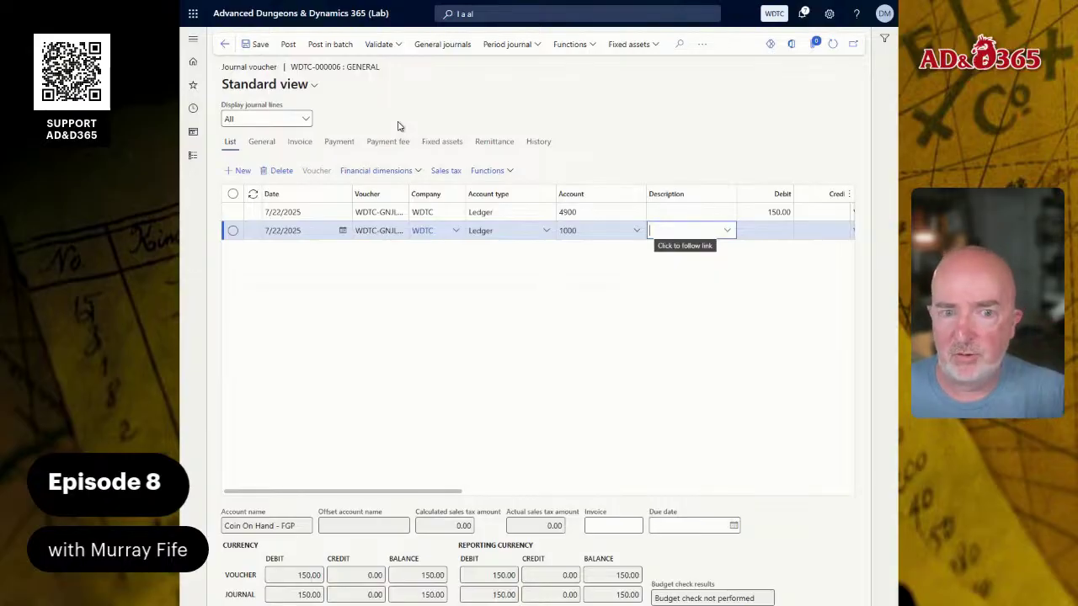
# Enter a credit of 150 on the second voucher line and set its offset company to WDTC
pyautogui.press('Tab')
pyautogui.press('Tab')
pyautogui.press('Tab')
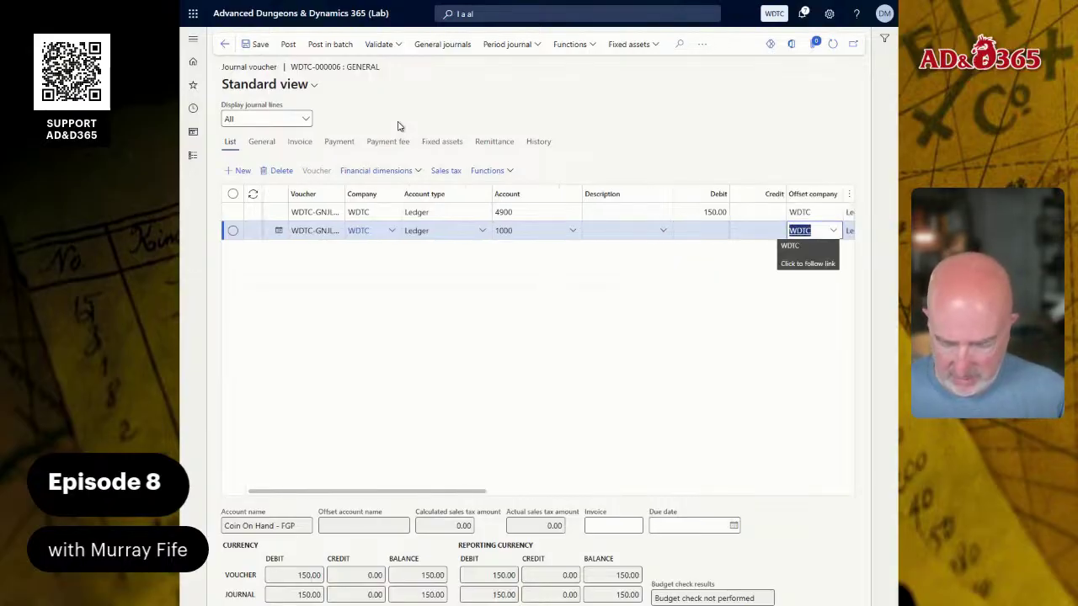
pyautogui.write('150')
pyautogui.press('Tab')
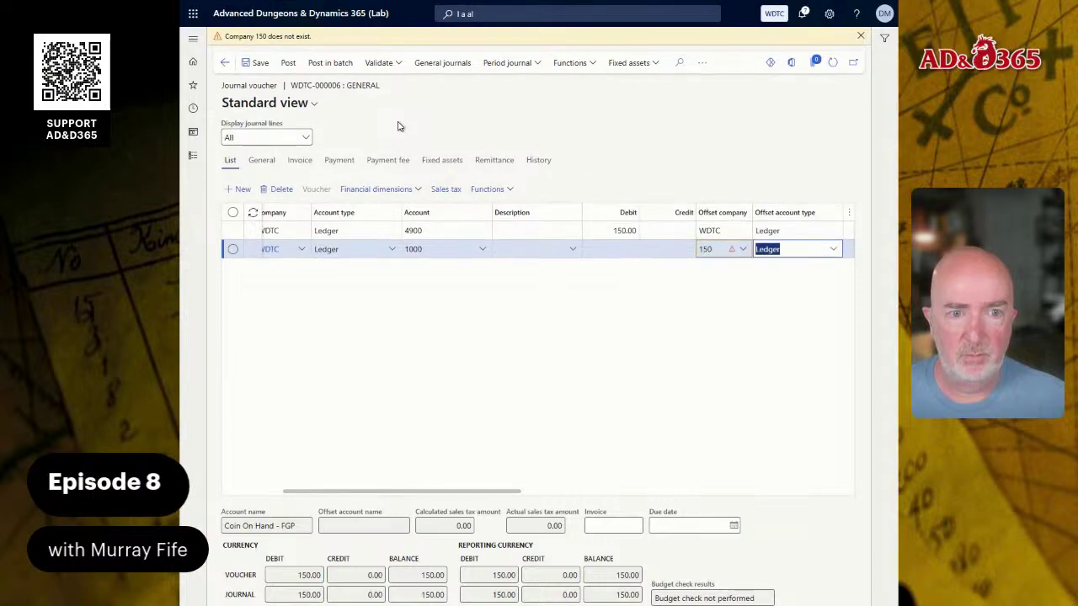
pyautogui.press('BackSpace')
pyautogui.hotkey('shift', 'Tab')
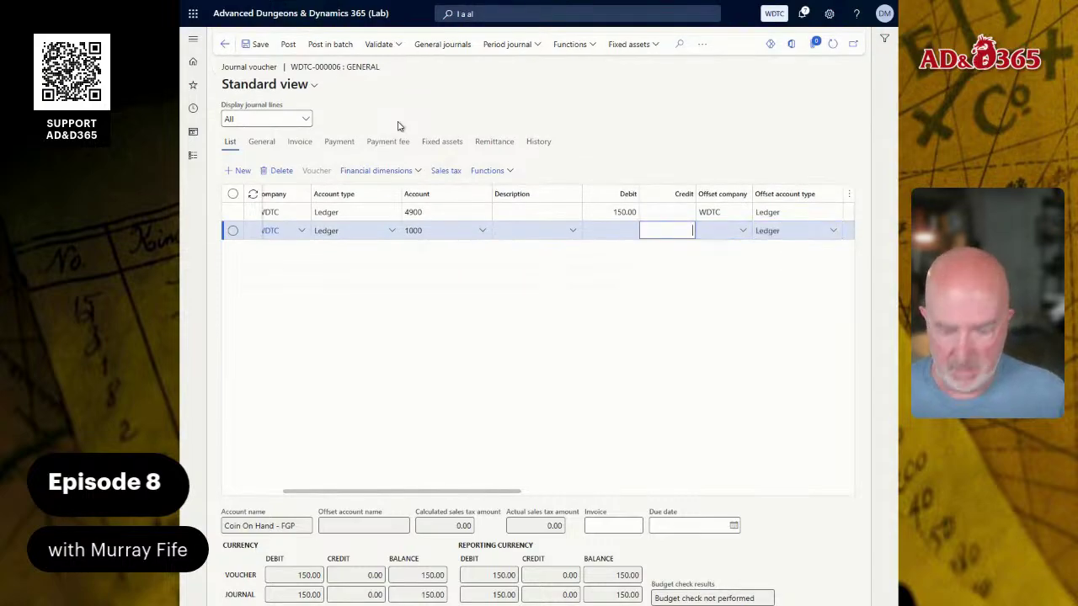
pyautogui.write('150')
pyautogui.press('Tab')
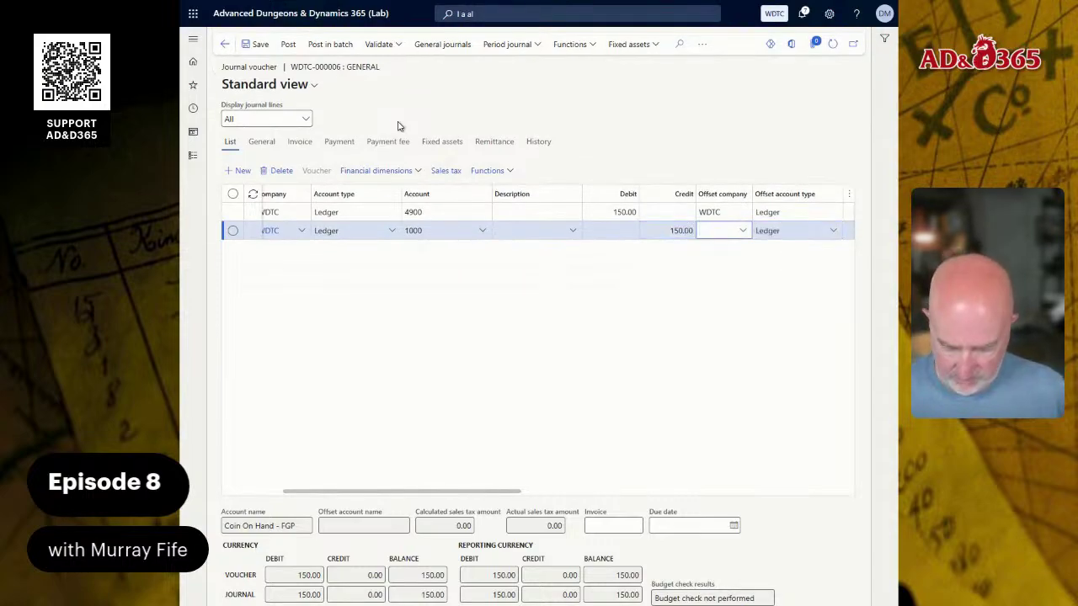
pyautogui.write('WDTC')
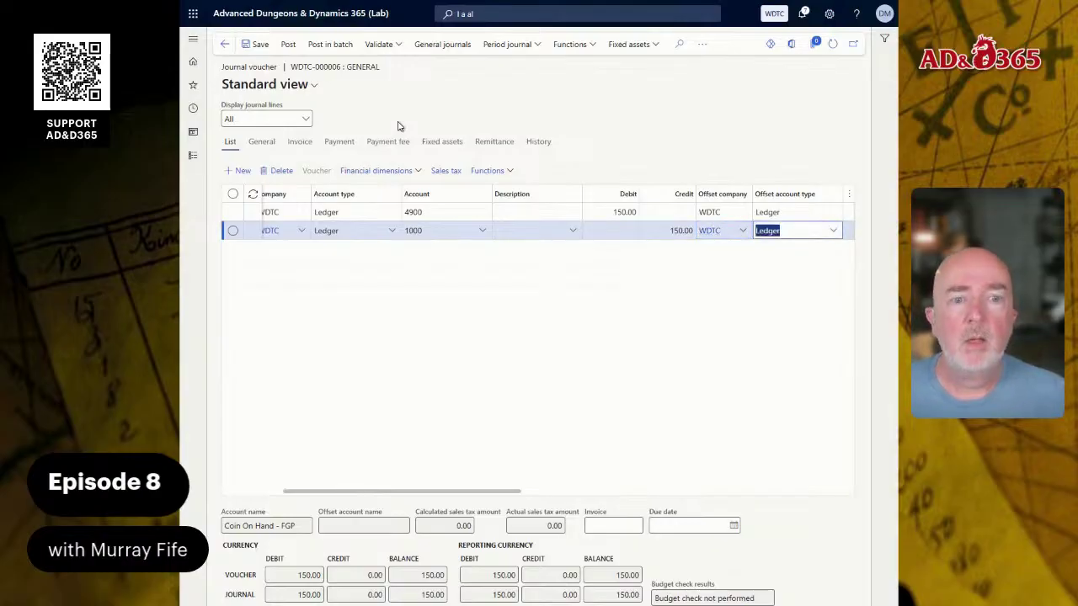
# Go back over the second voucher line's fields and post the journal
pyautogui.hotkey('shift', 'Tab')
pyautogui.hotkey('shift', 'Tab')
pyautogui.hotkey('shift', 'Tab')
pyautogui.hotkey('shift', 'Tab')
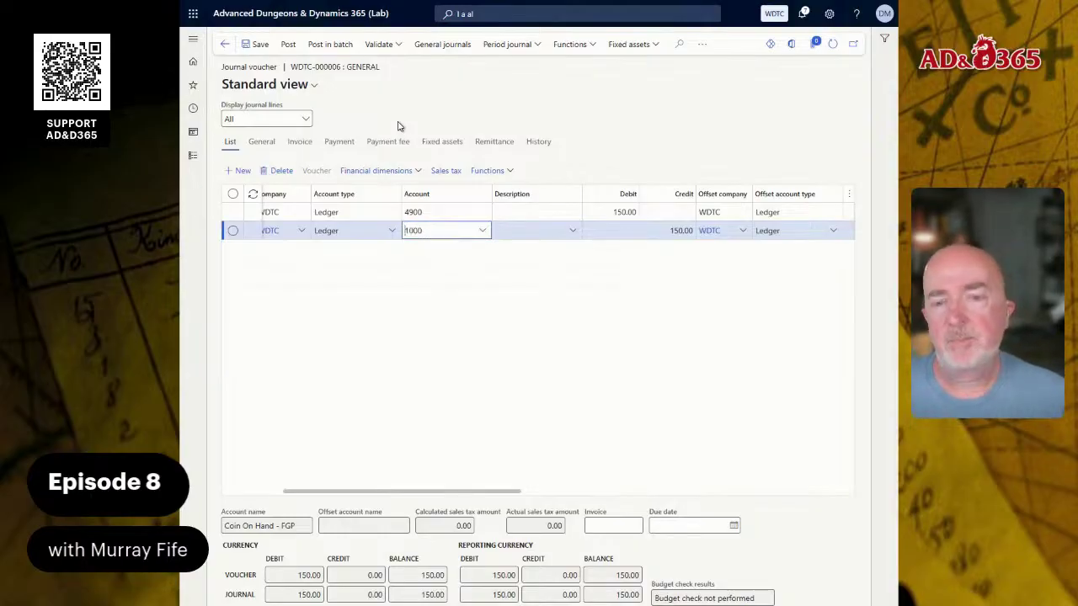
pyautogui.hotkey('shift', 'Tab')
pyautogui.hotkey('shift', 'Tab')
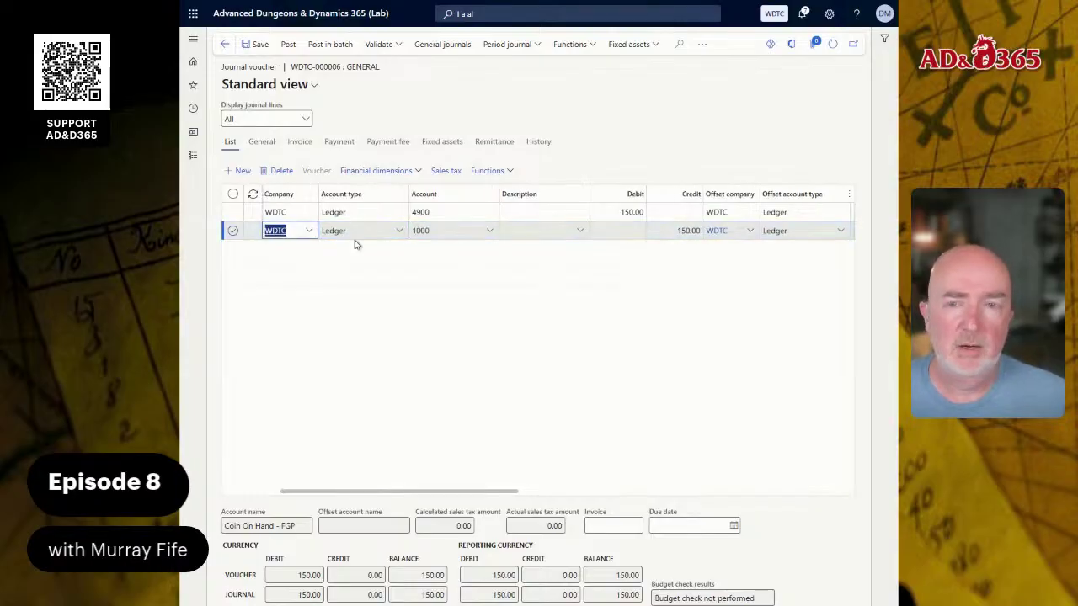
pyautogui.click(294, 45)
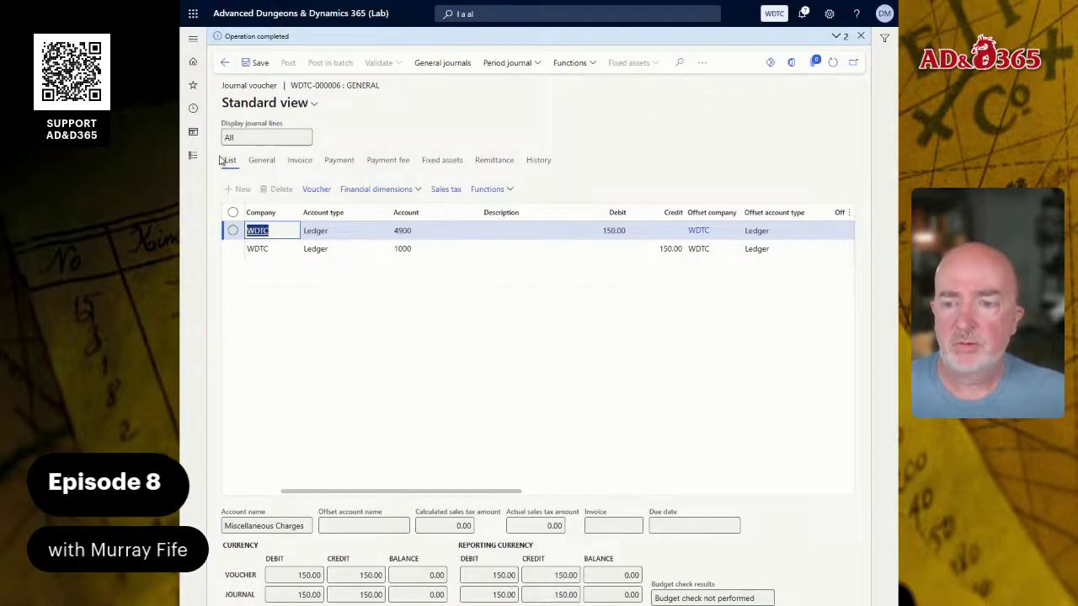
# Open the Ledger account alias page and create a shared alias named REV
pyautogui.click(494, 17)
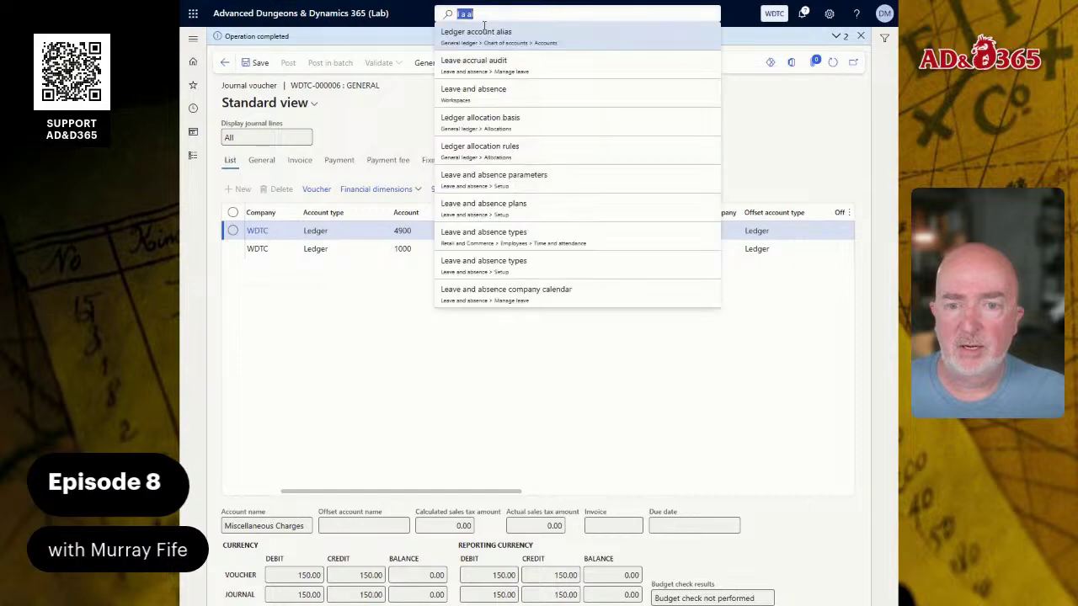
pyautogui.click(477, 36)
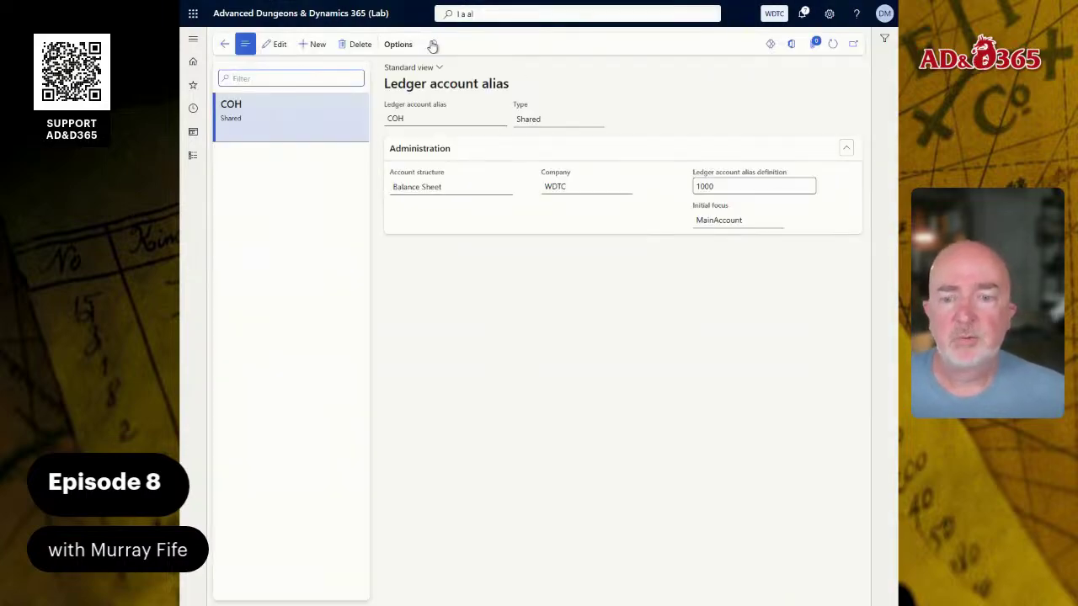
pyautogui.hotkey('alt', 'n')
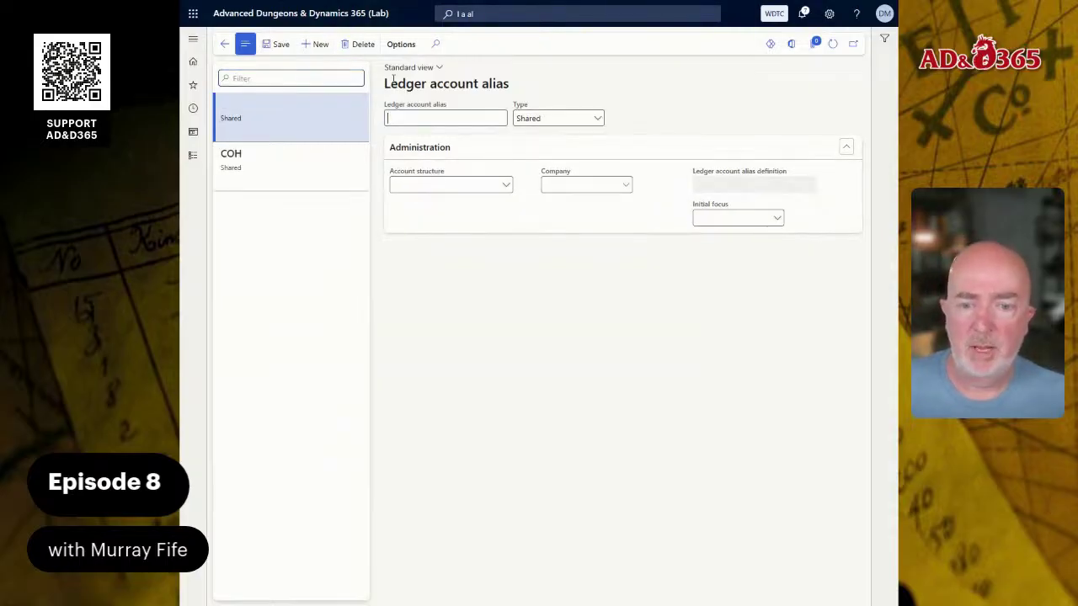
pyautogui.write('REV')
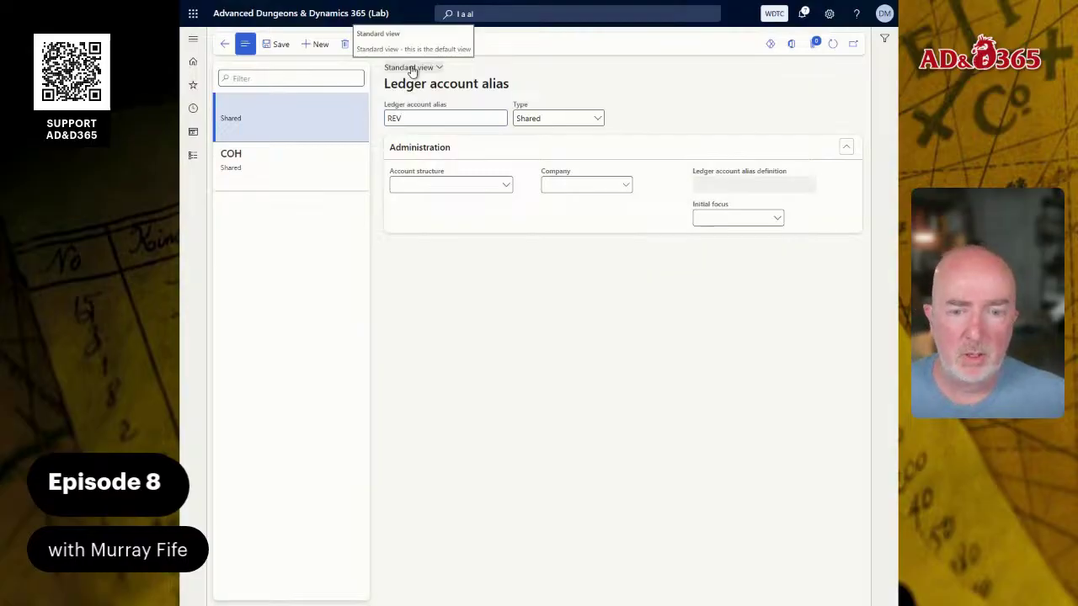
pyautogui.press('Tab')
pyautogui.press('Tab')
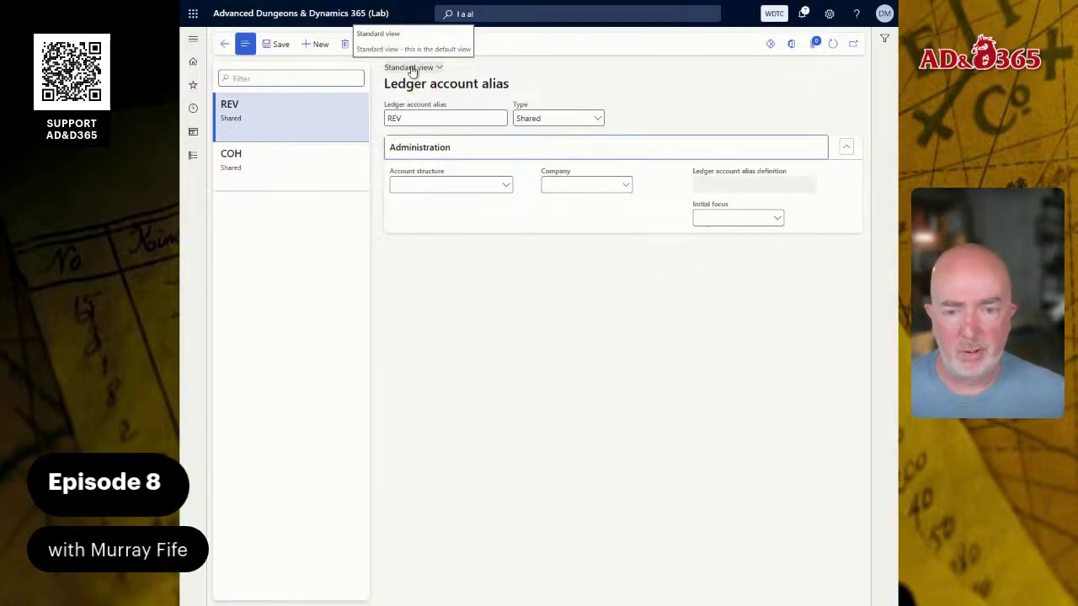
# Assign the Profit and Loss account structure and company WDTC to the REV alias
pyautogui.press('Tab')
pyautogui.hotkey('alt', 'Down')
pyautogui.press('Down')
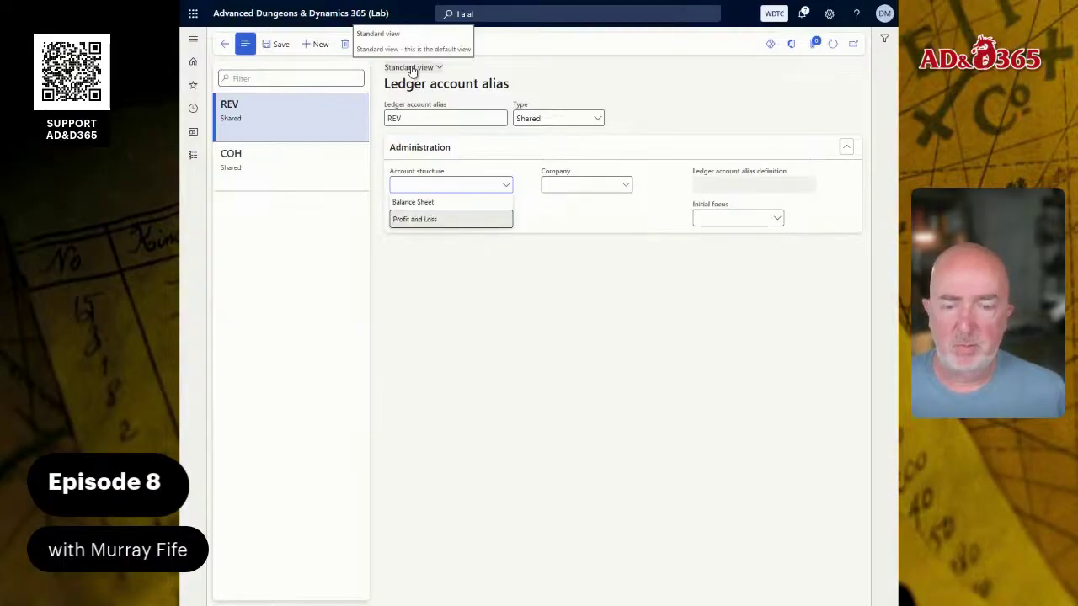
pyautogui.press('Return')
pyautogui.write('WDTC')
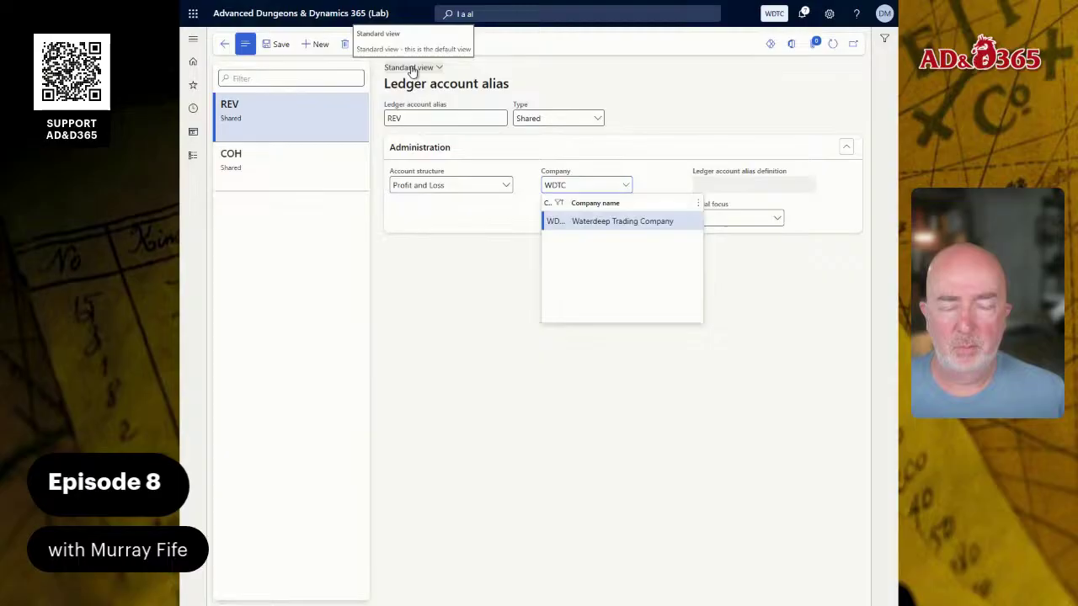
pyautogui.press('Tab')
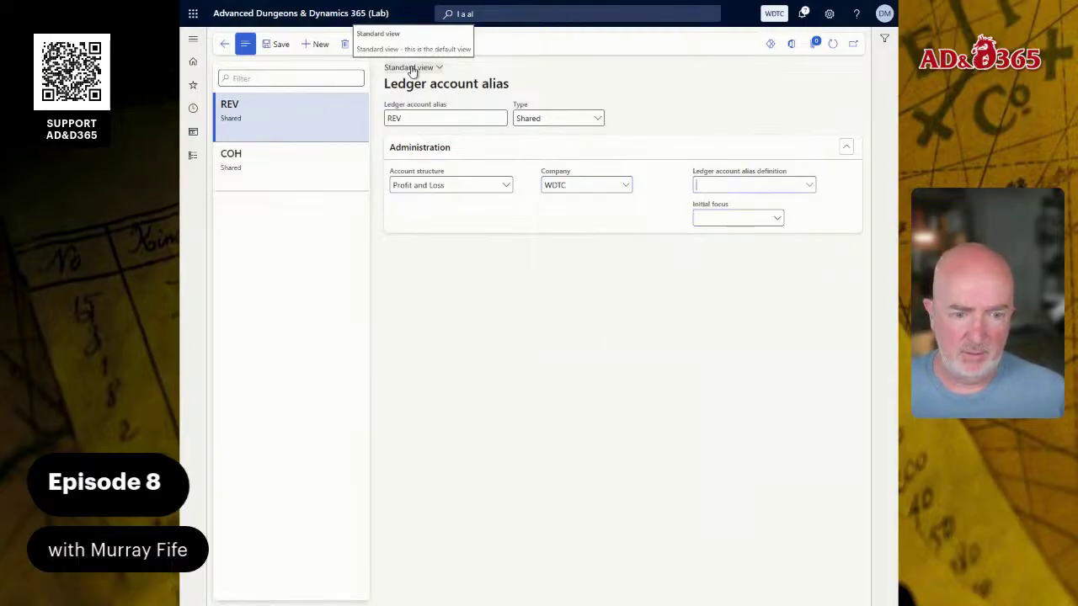
# Define the REV alias with main account 4000 and set its initial focus to MainAccount
pyautogui.write('4000-')
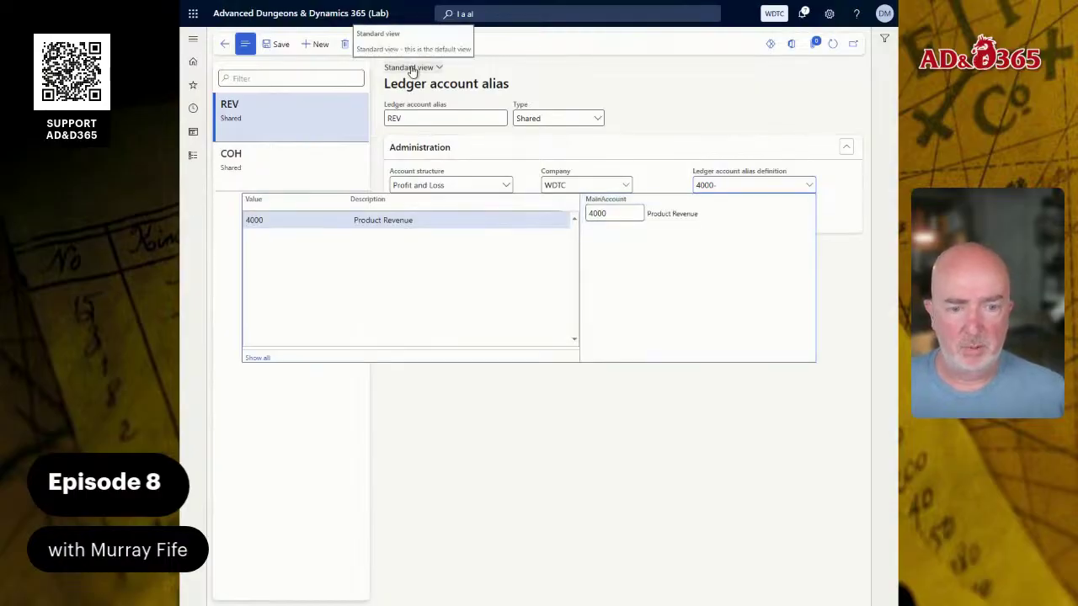
pyautogui.press('Tab')
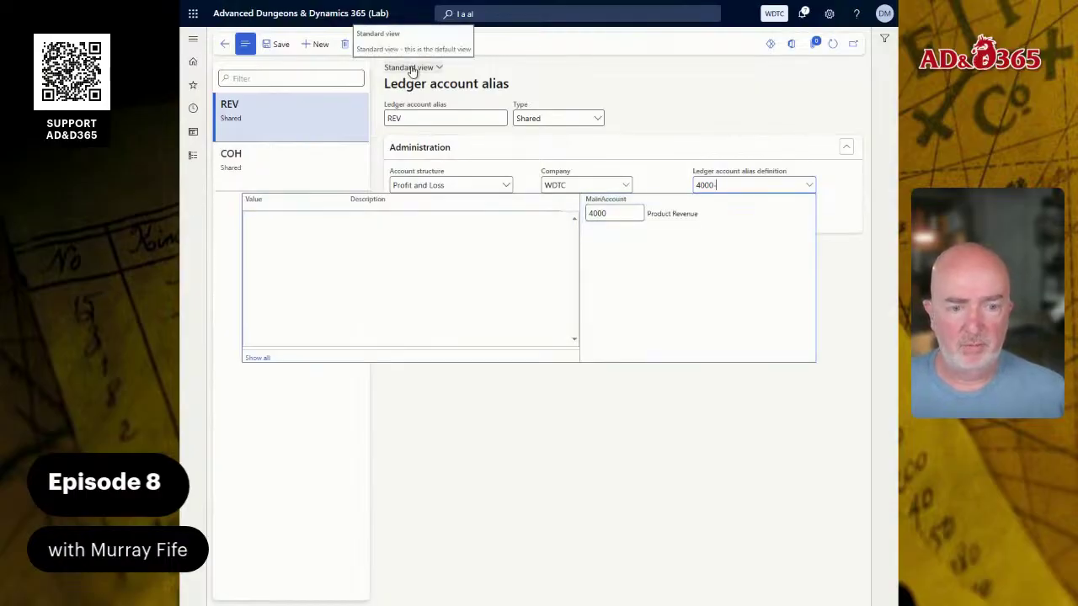
pyautogui.hotkey('alt', 'Down')
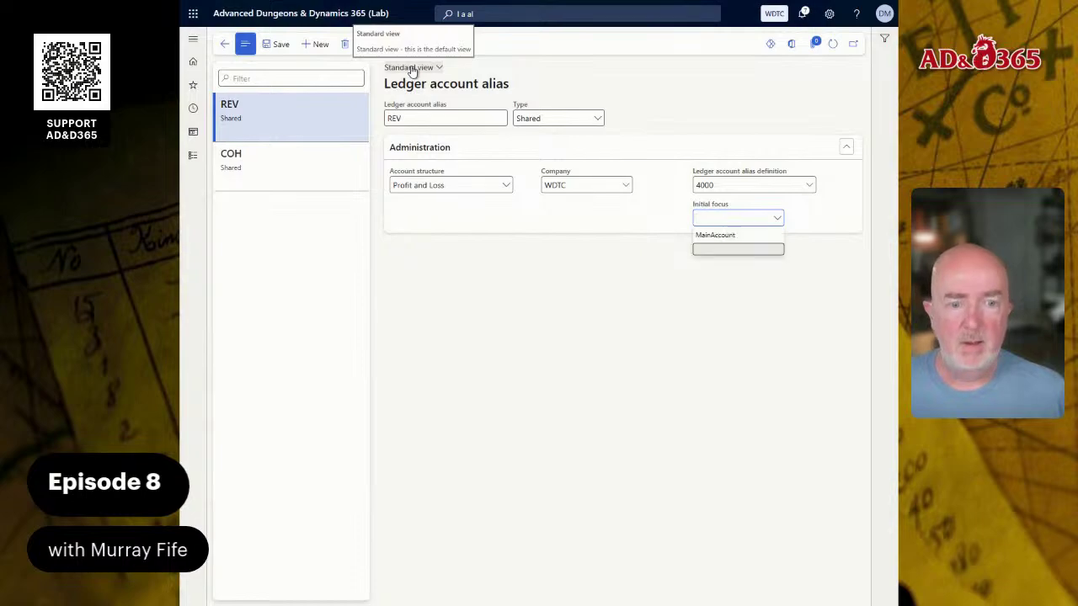
pyautogui.press('Up')
pyautogui.press('Return')
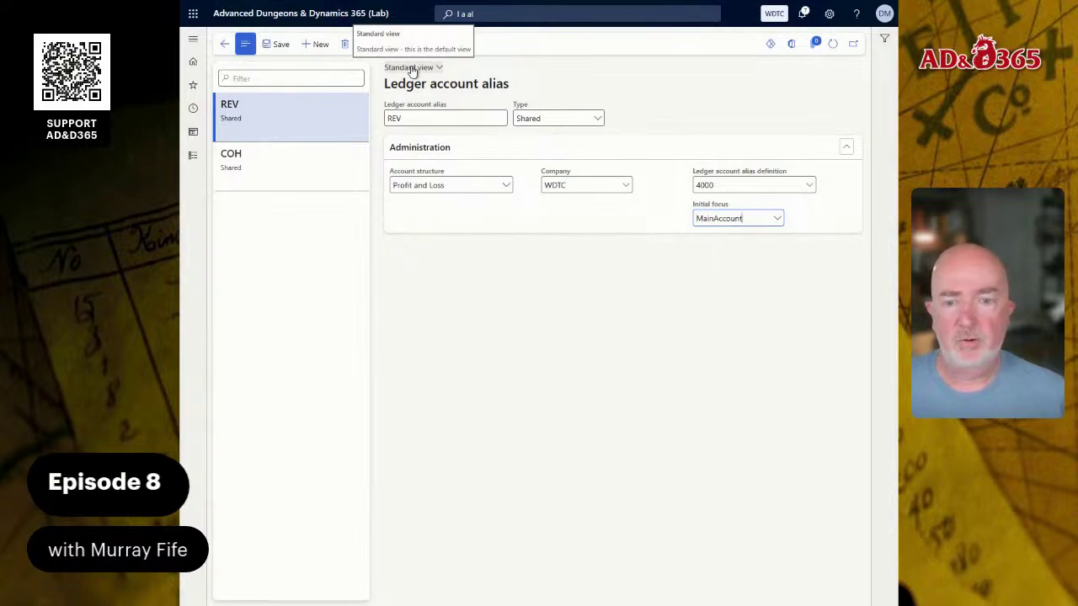
# Create another ledger account alias named SRV with the type Shared
pyautogui.click(317, 44)
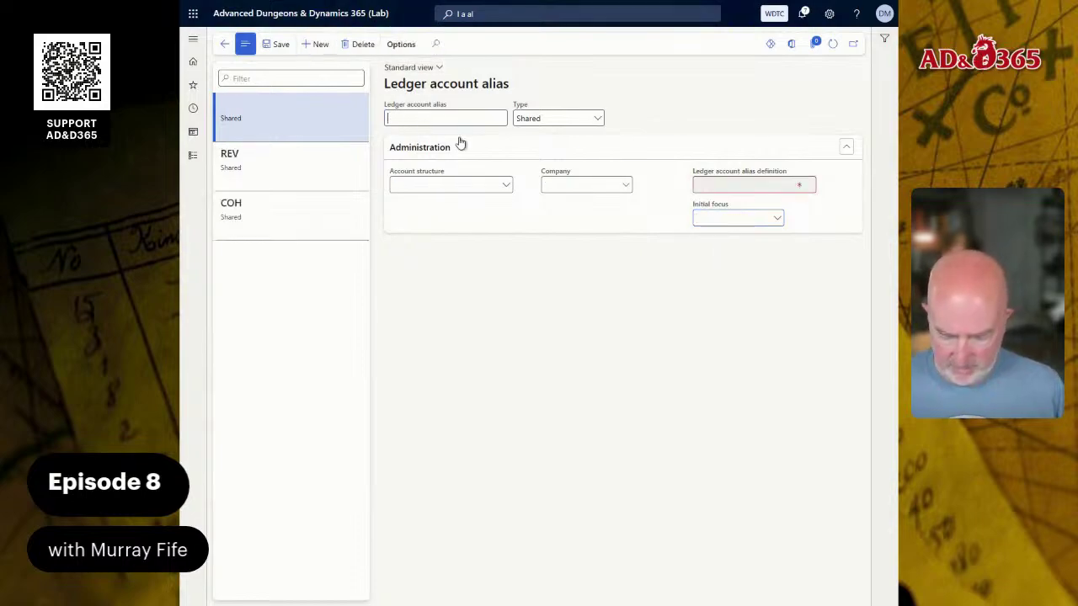
pyautogui.write('SRV')
pyautogui.press('Tab')
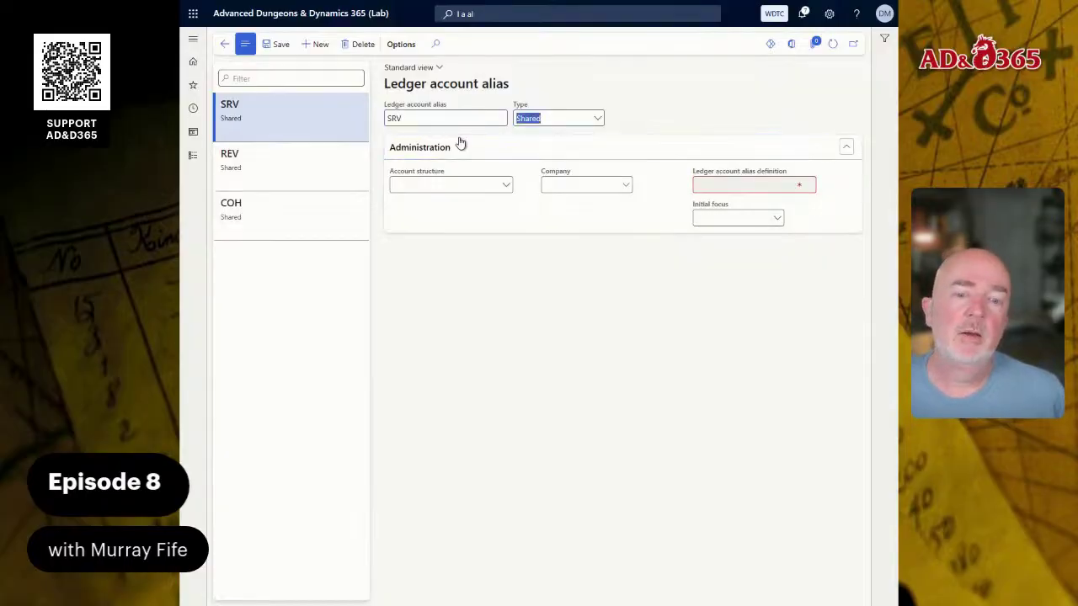
pyautogui.hotkey('alt', 'Down')
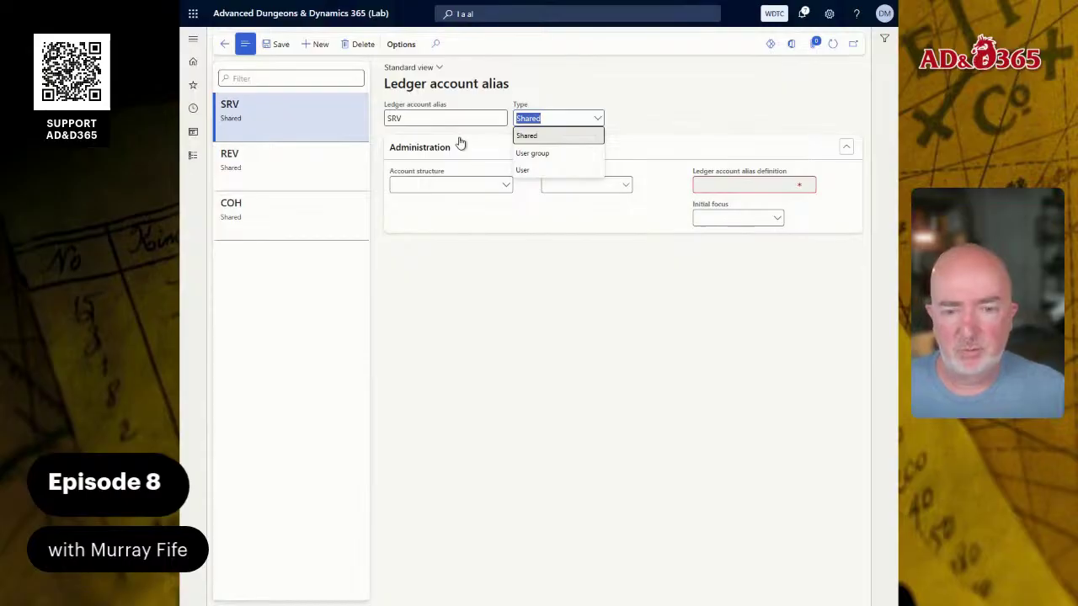
pyautogui.press('Tab')
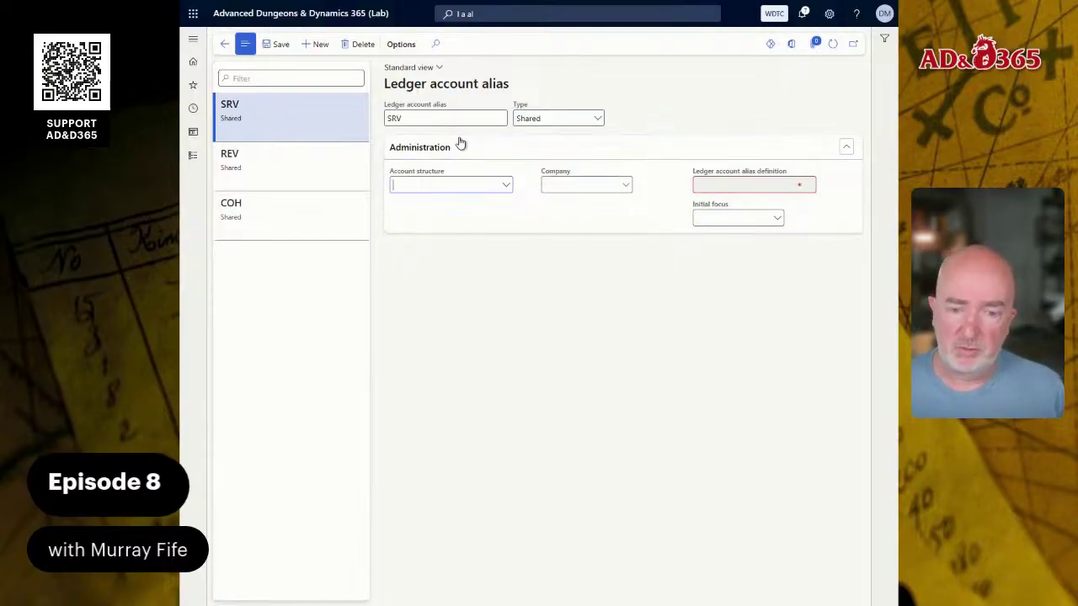
# Assign the Profit and Loss account structure and company WDTC to the SRV alias
pyautogui.hotkey('alt', 'Down')
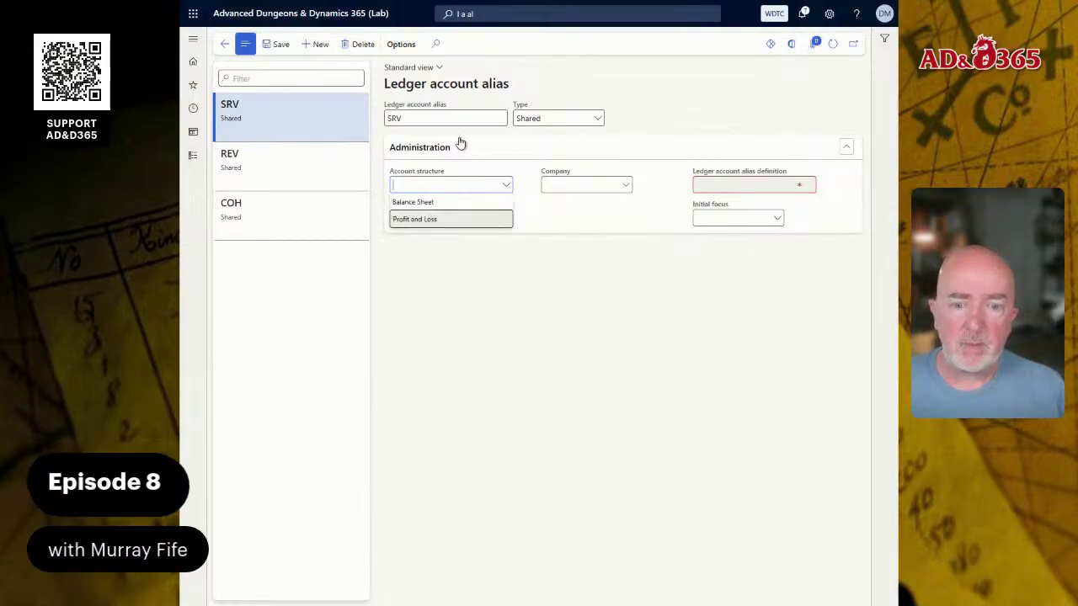
pyautogui.press('Return')
pyautogui.write('WDTC')
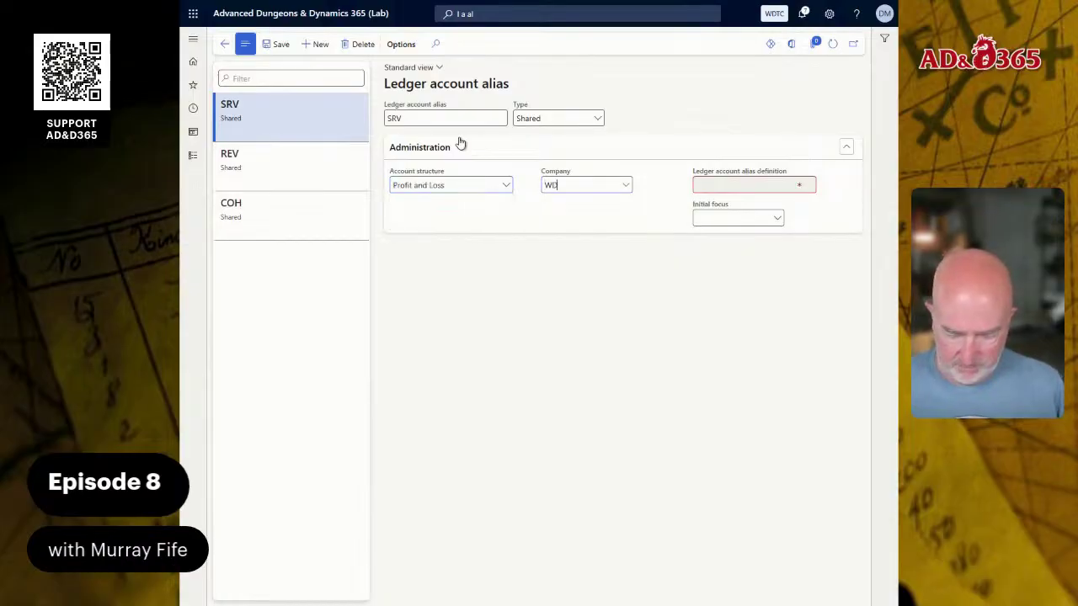
pyautogui.press('Tab')
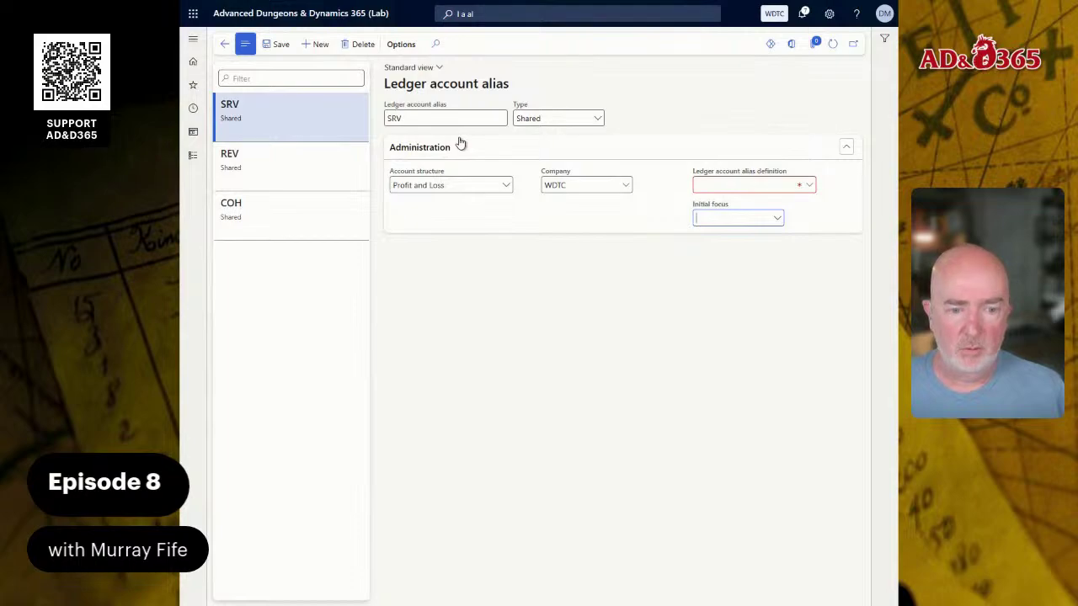
# Define the SRV alias with main account 4300, Guild Services Income, and set its initial focus to MainAccount
pyautogui.hotkey('shift', 'Tab')
pyautogui.write('4')
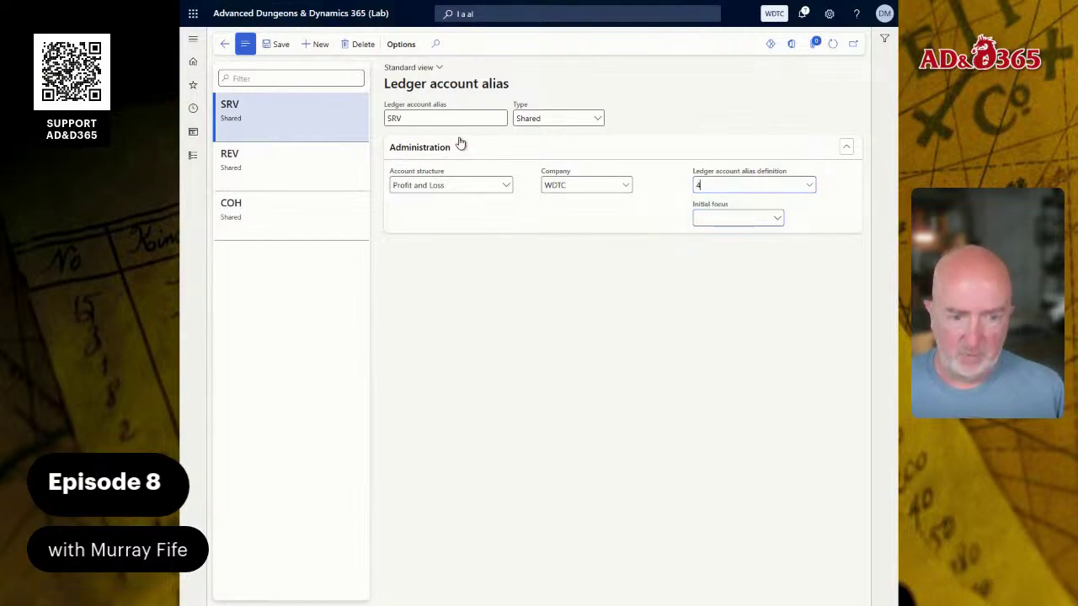
pyautogui.write('100')
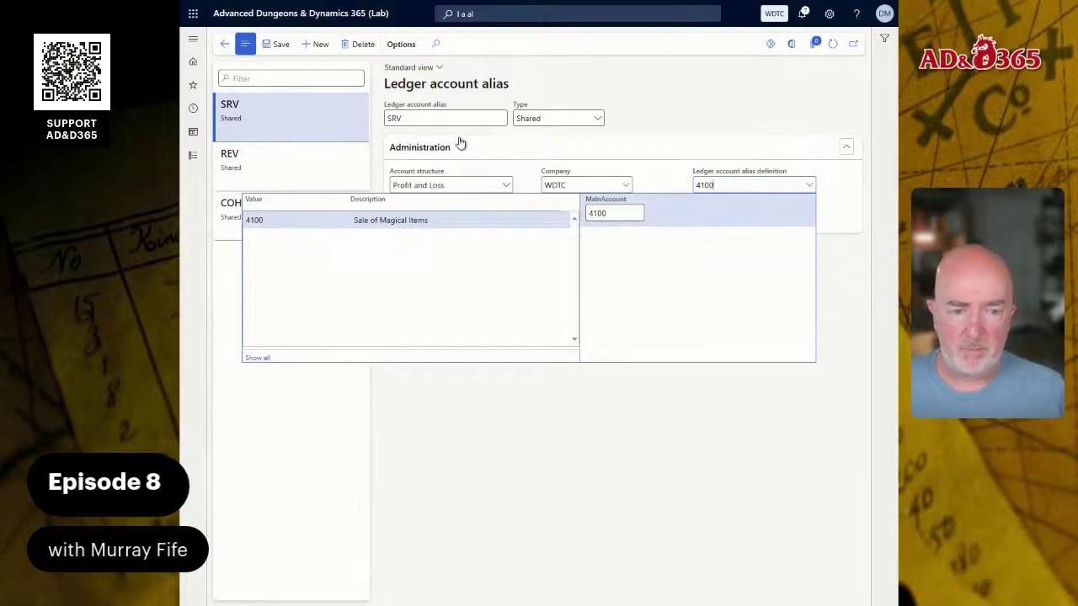
pyautogui.press('BackSpace')
pyautogui.press('BackSpace')
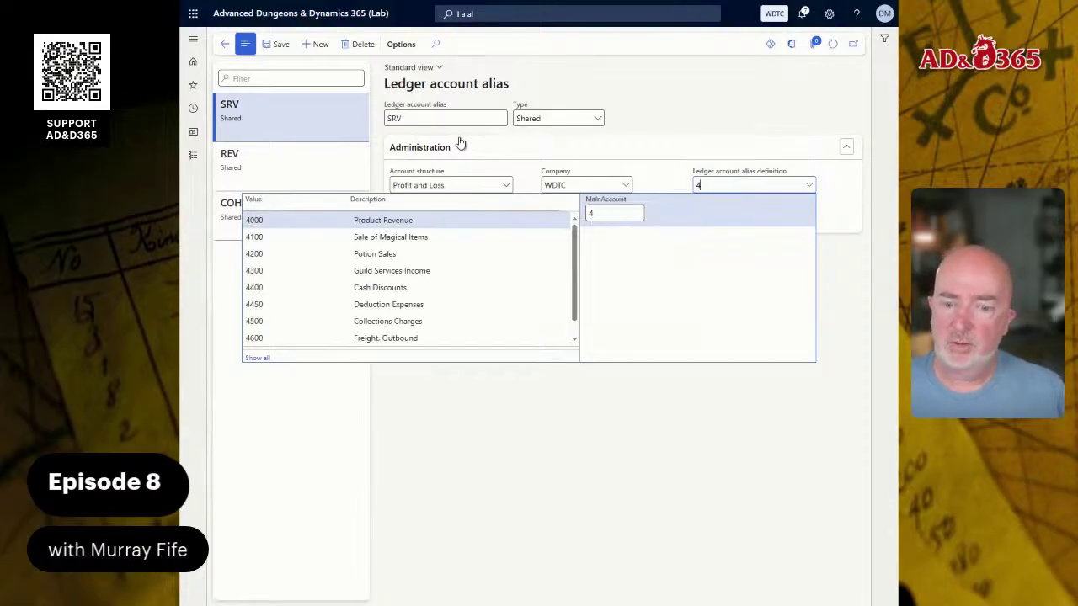
pyautogui.press('Down')
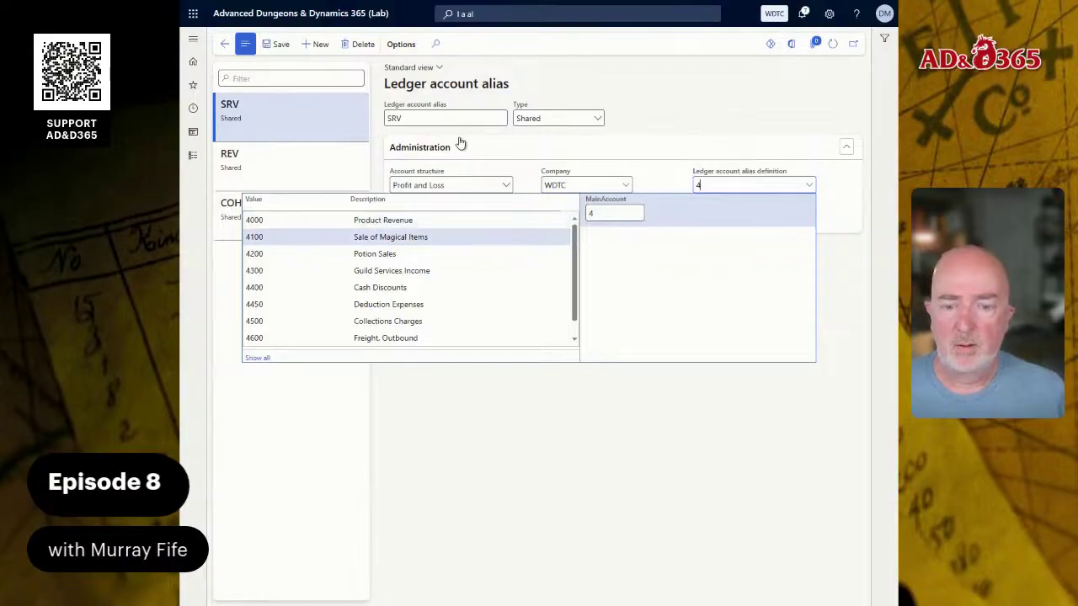
pyautogui.press('Down')
pyautogui.press('Down')
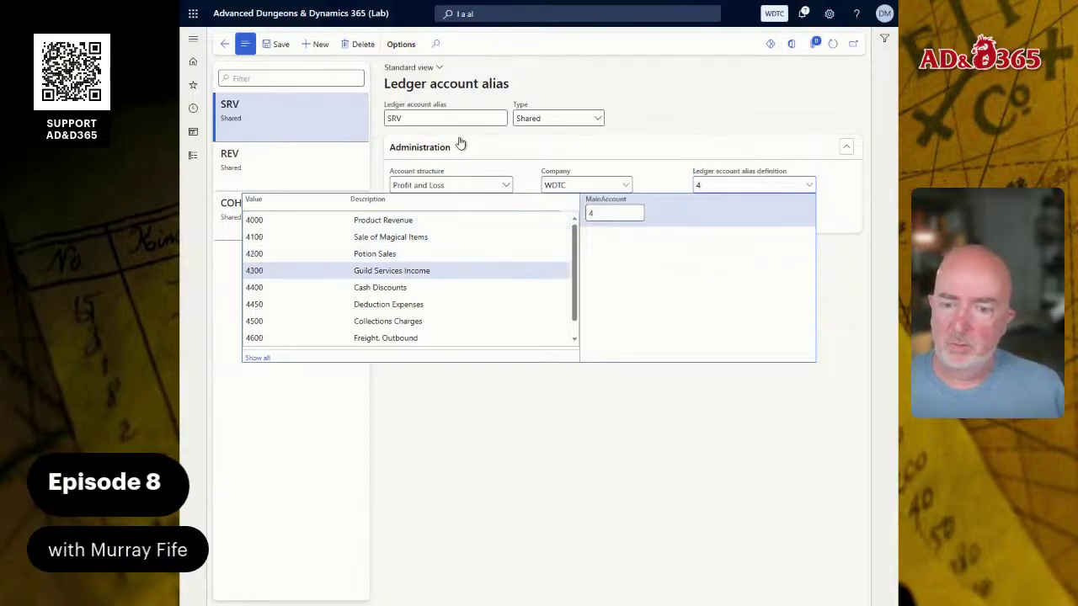
pyautogui.press('Down')
pyautogui.press('Down')
pyautogui.press('Down')
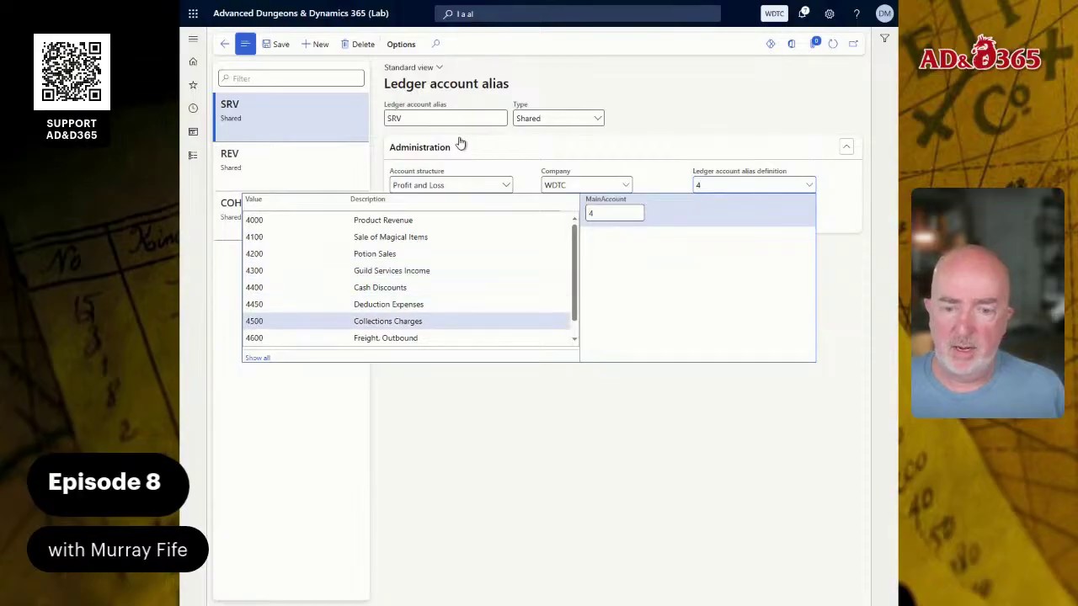
pyautogui.press('Up')
pyautogui.press('Up')
pyautogui.press('Up')
pyautogui.press('Tab')
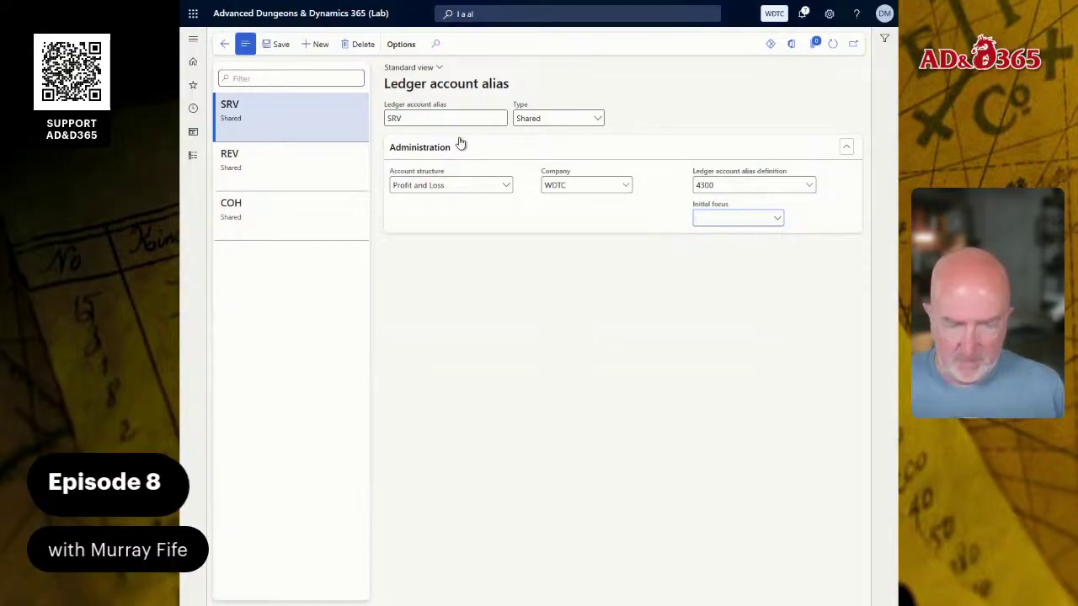
pyautogui.hotkey('alt', 'Down')
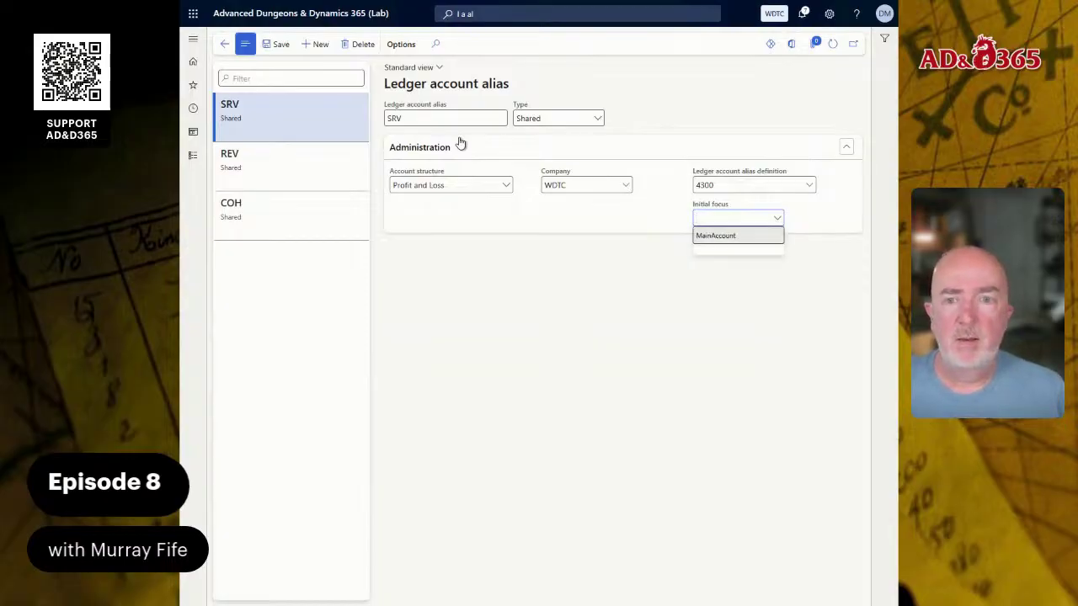
pyautogui.press('Return')
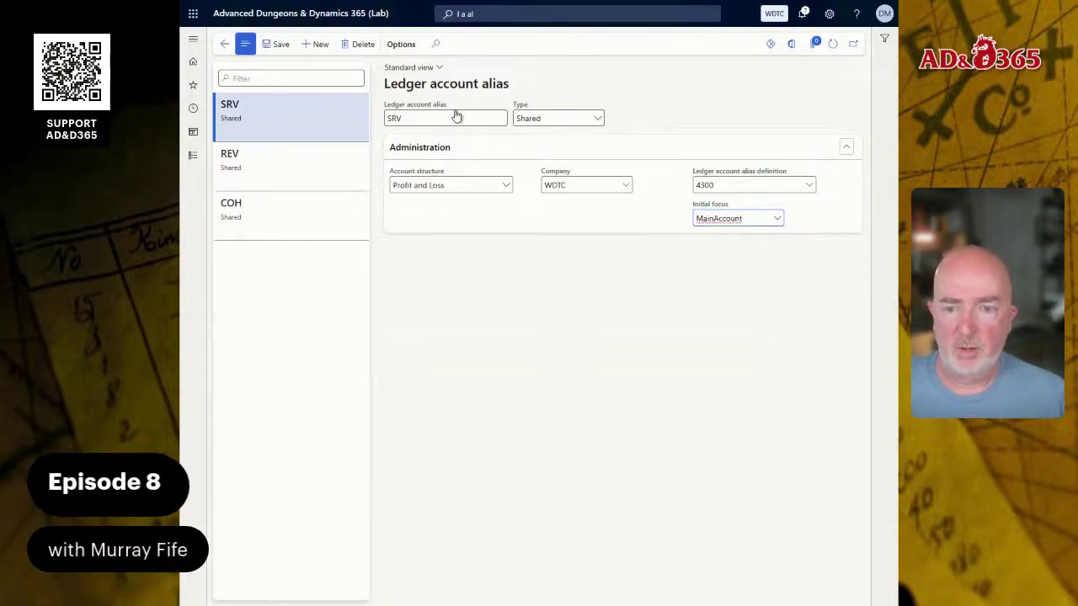
# Create a shared ledger account alias named COGS
pyautogui.click(321, 44)
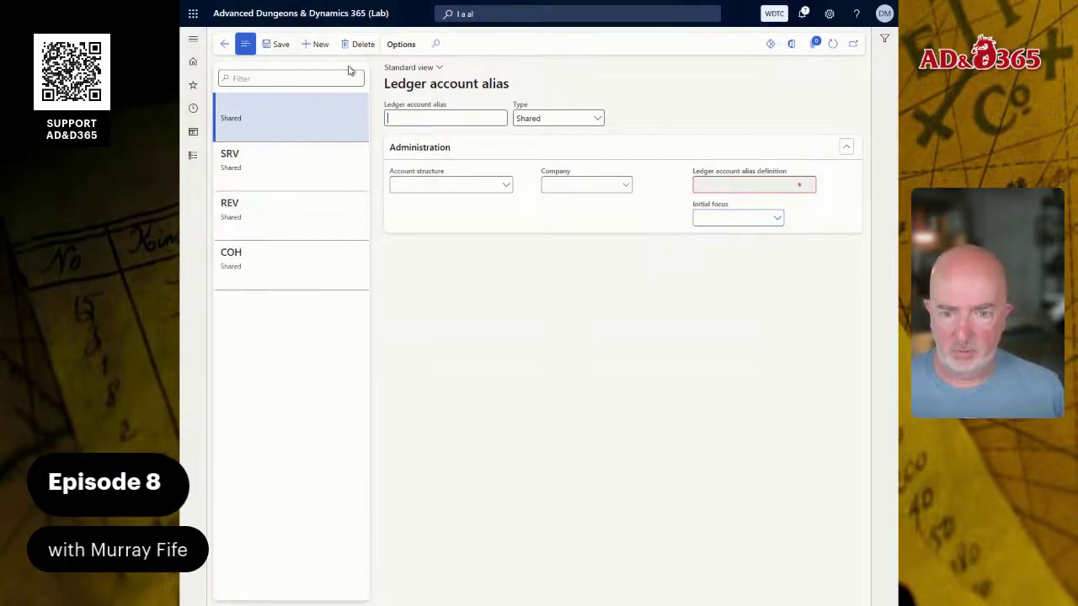
pyautogui.write('COGS')
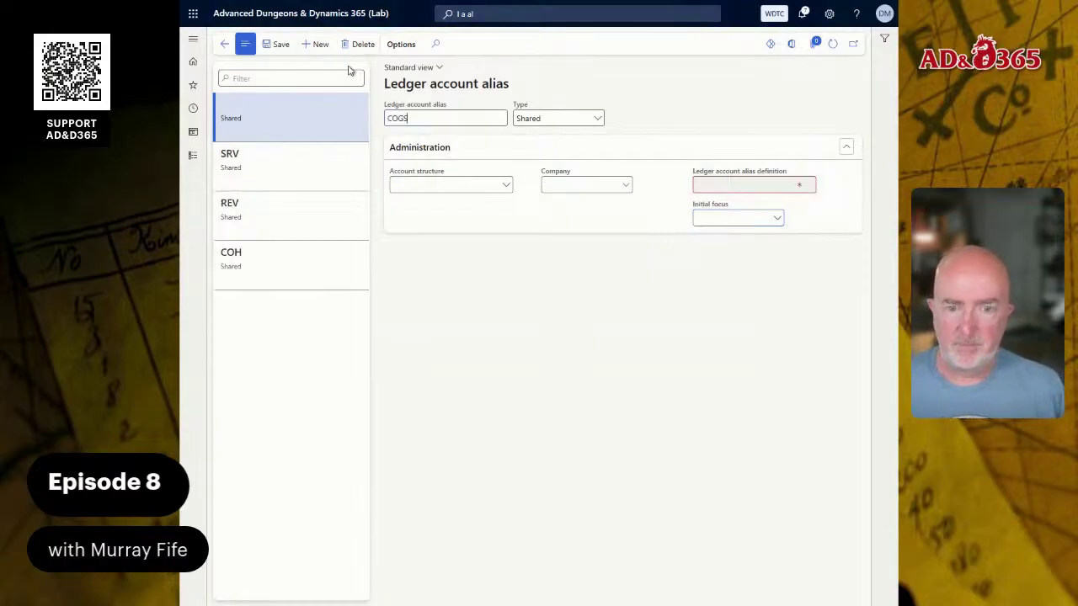
pyautogui.press('Tab')
pyautogui.press('Tab')
pyautogui.press('Tab')
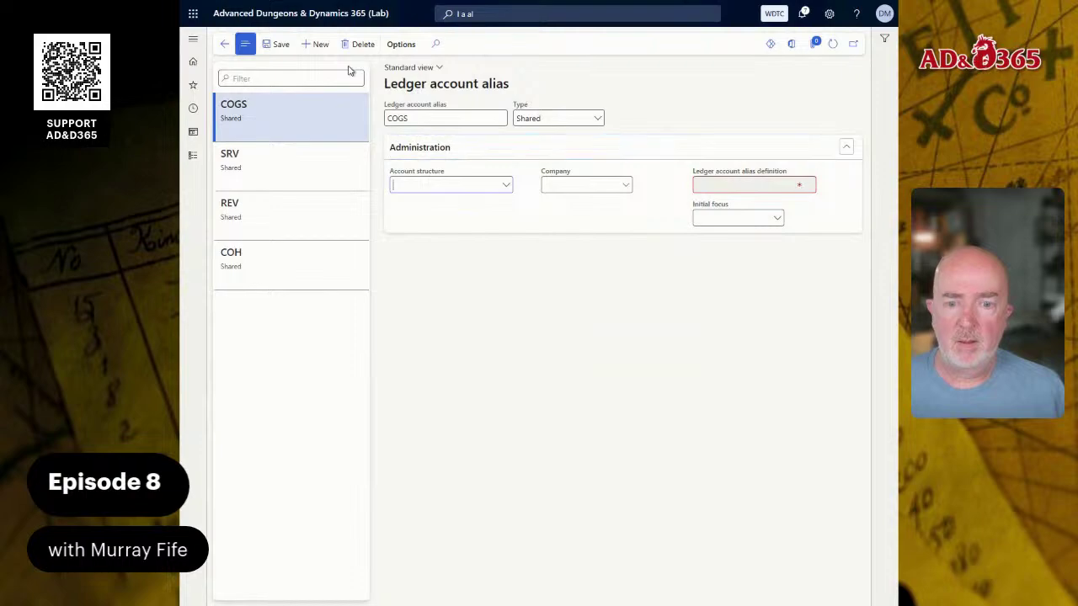
# Assign the Balance Sheet account structure and company WDTC to the COGS alias
pyautogui.hotkey('alt', 'Down')
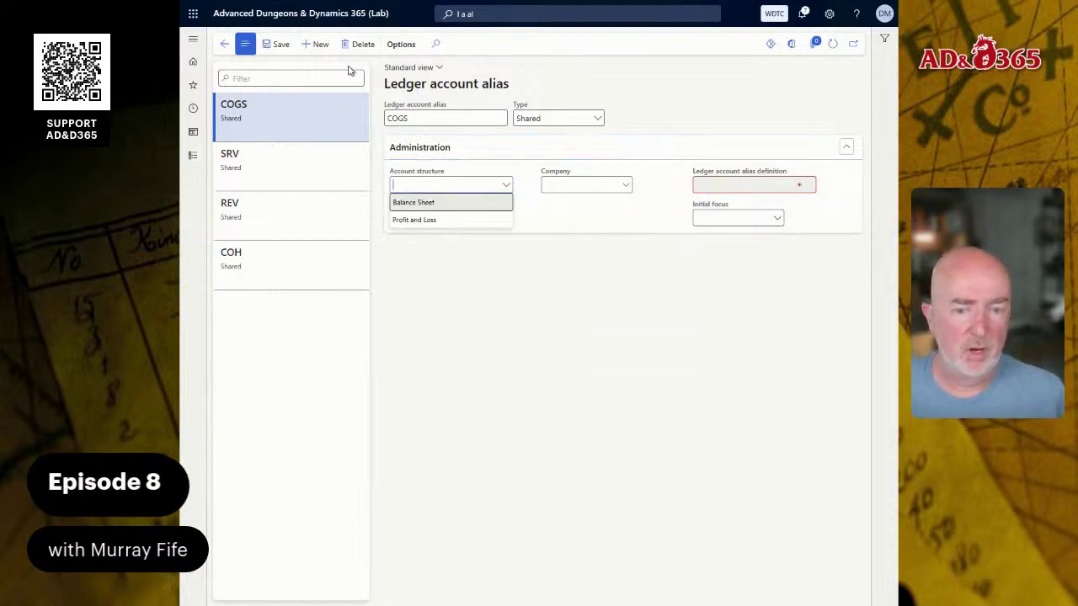
pyautogui.press('Return')
pyautogui.press('Tab')
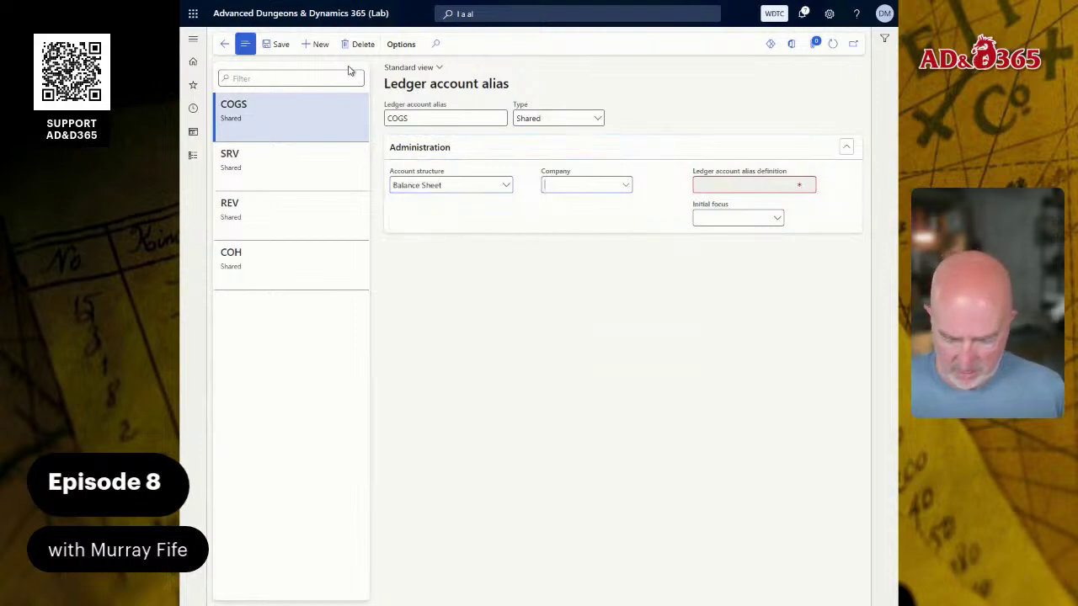
pyautogui.write('WDTC')
pyautogui.press('Tab')
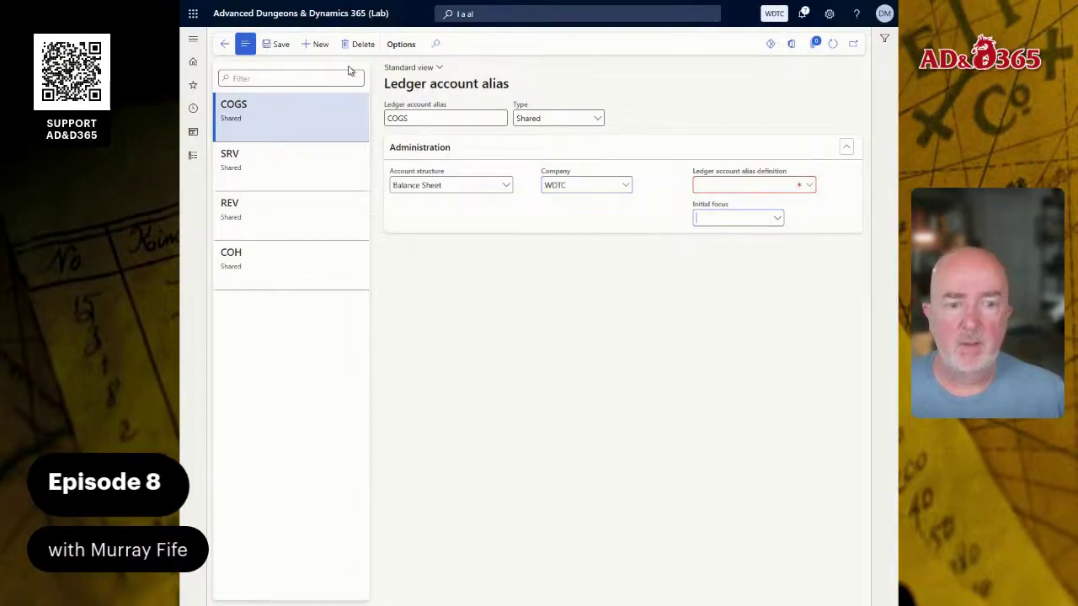
# Set the initial focus of the COGS alias to MainAccount
pyautogui.press('Tab')
pyautogui.hotkey('alt', 'Down')
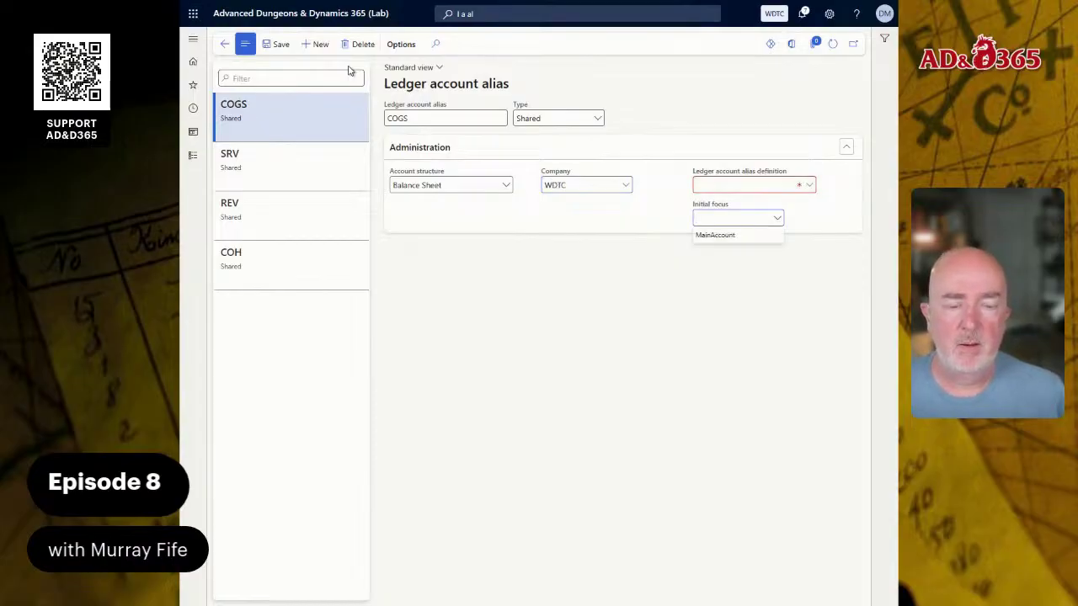
pyautogui.press('Down')
pyautogui.press('Return')
pyautogui.hotkey('shift', 'Tab')
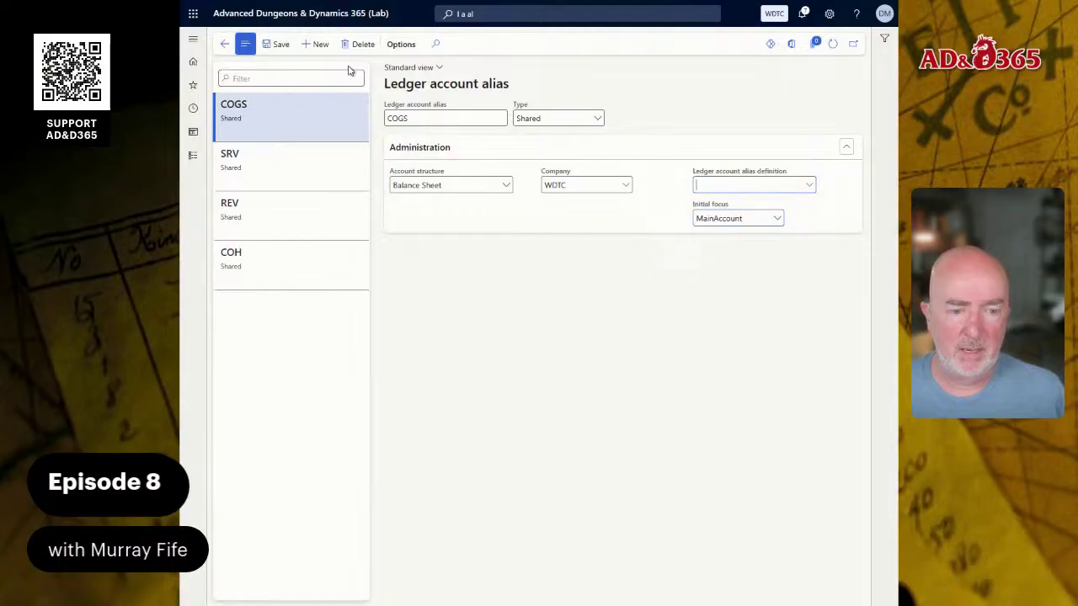
# Try to find a main account starting with 6 or 5 for the COGS alias definition, then browse the full account list
pyautogui.hotkey('alt', 'Down')
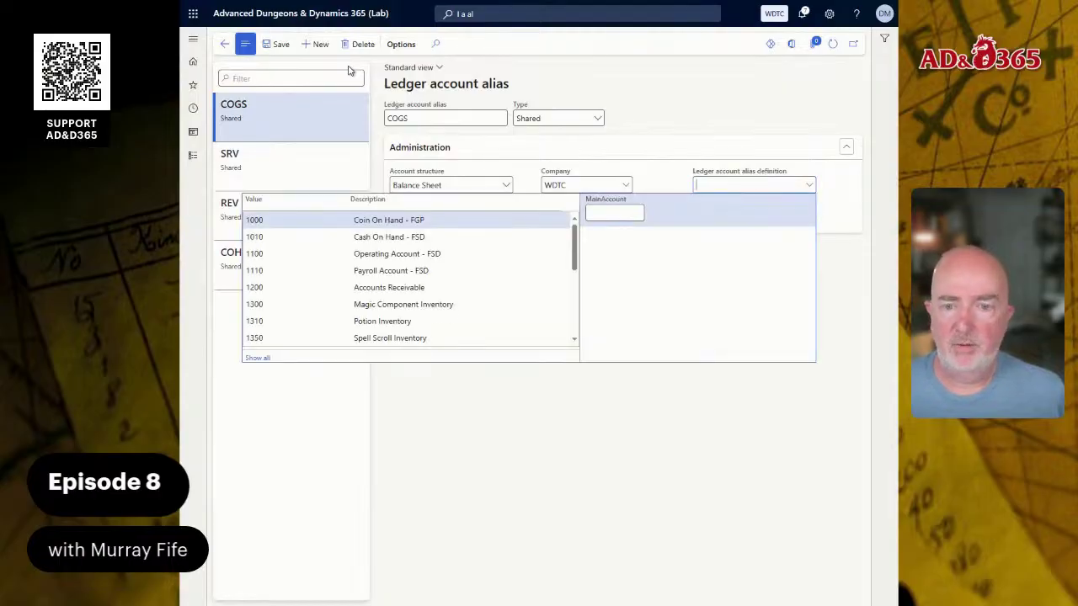
pyautogui.write('66')
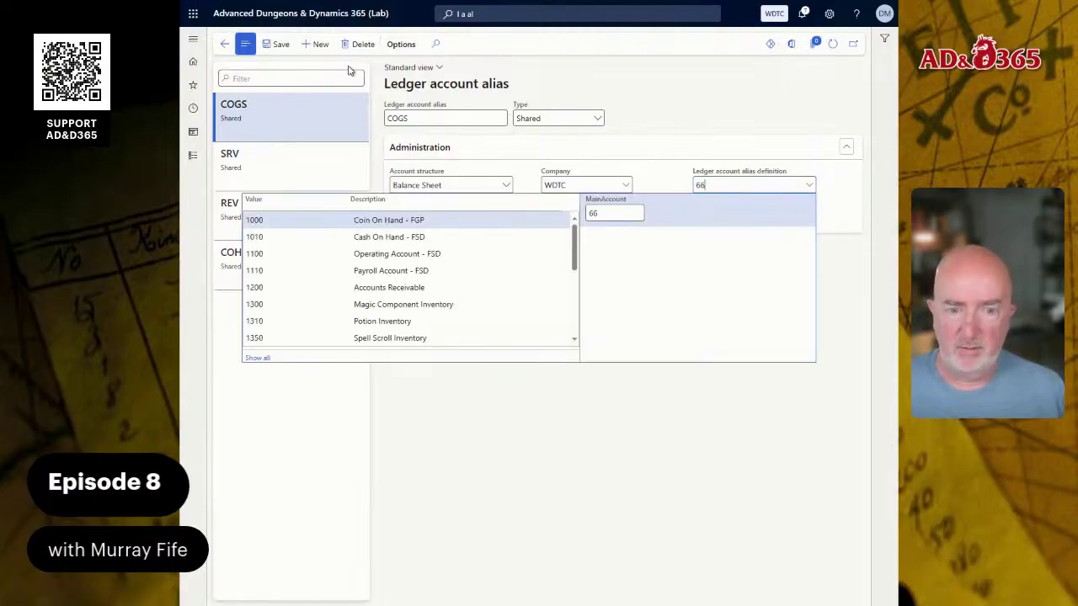
pyautogui.press('BackSpace')
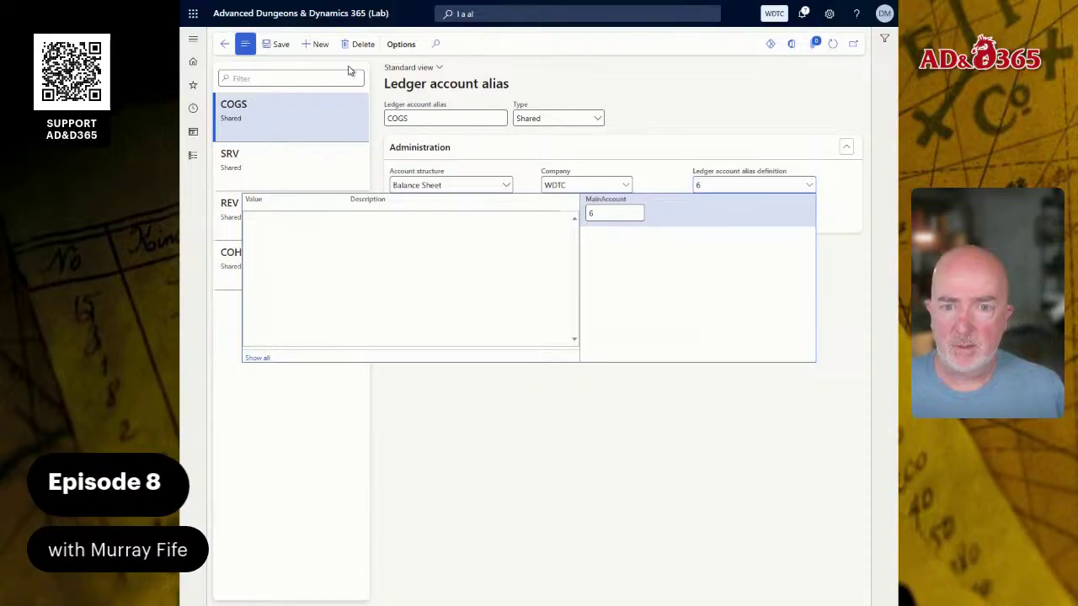
pyautogui.press('BackSpace')
pyautogui.write('5')
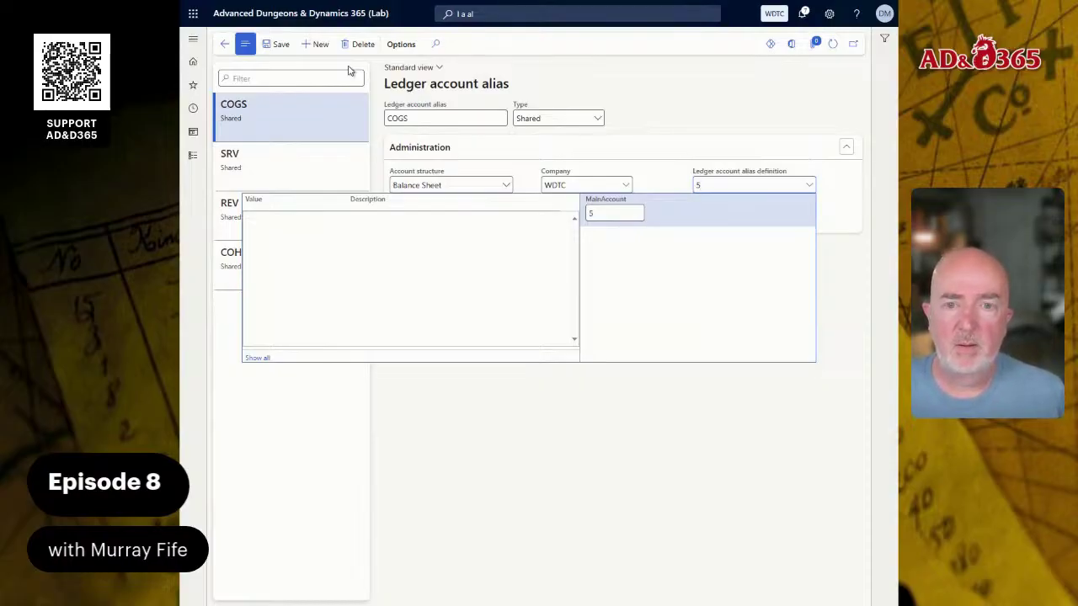
pyautogui.press('BackSpace')
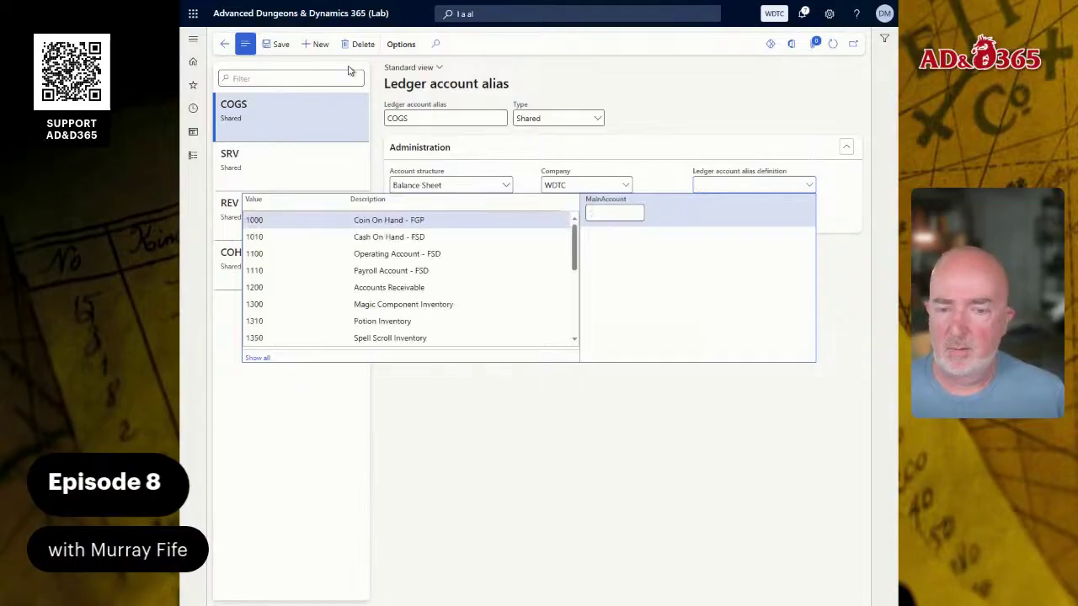
pyautogui.scroll(-5, 379, 257)
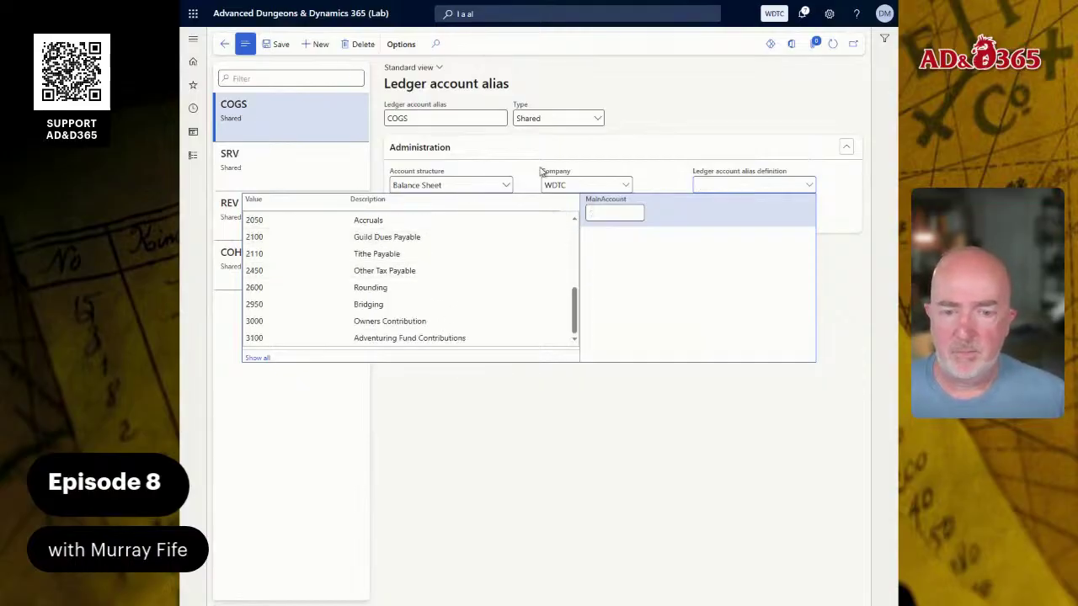
# Switch the COGS alias to the Profit and Loss account structure and select company WDTC, Waterdeep Trading Company
pyautogui.click(505, 184)
pyautogui.click(505, 185)
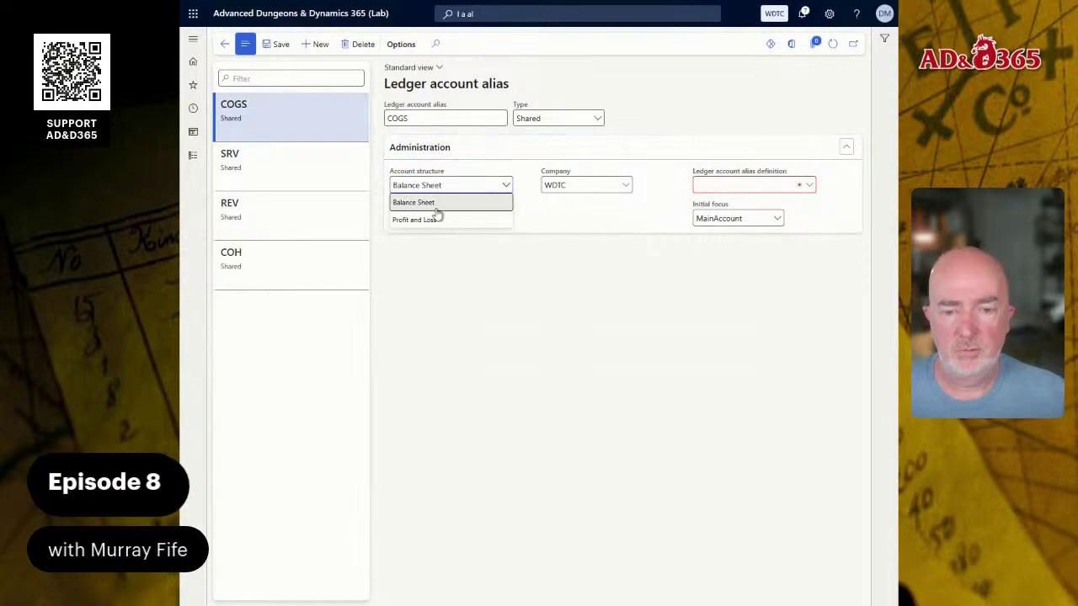
pyautogui.click(440, 221)
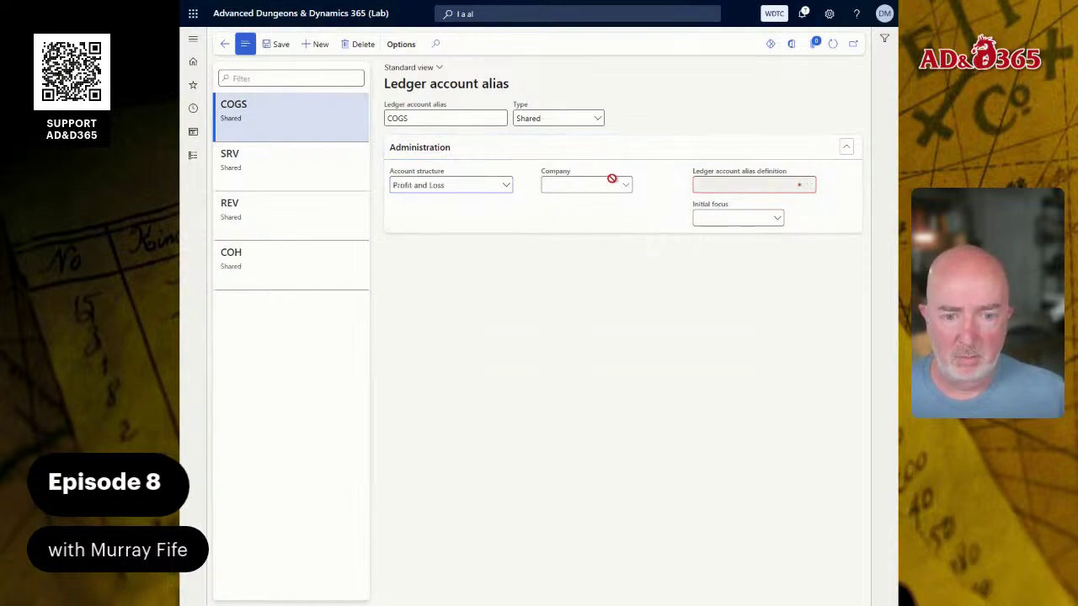
pyautogui.click(624, 186)
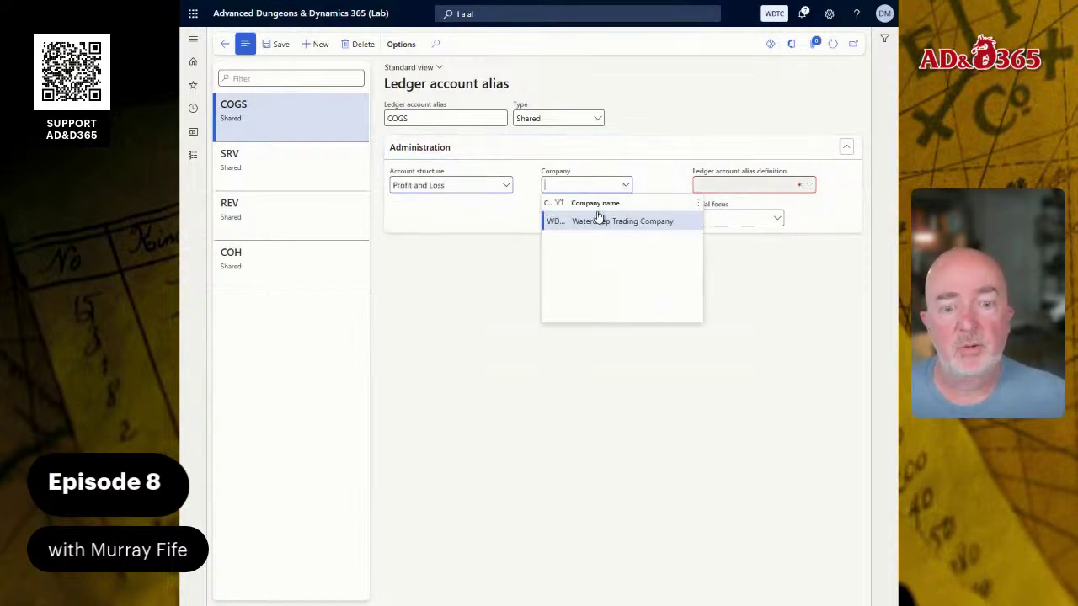
pyautogui.click(591, 222)
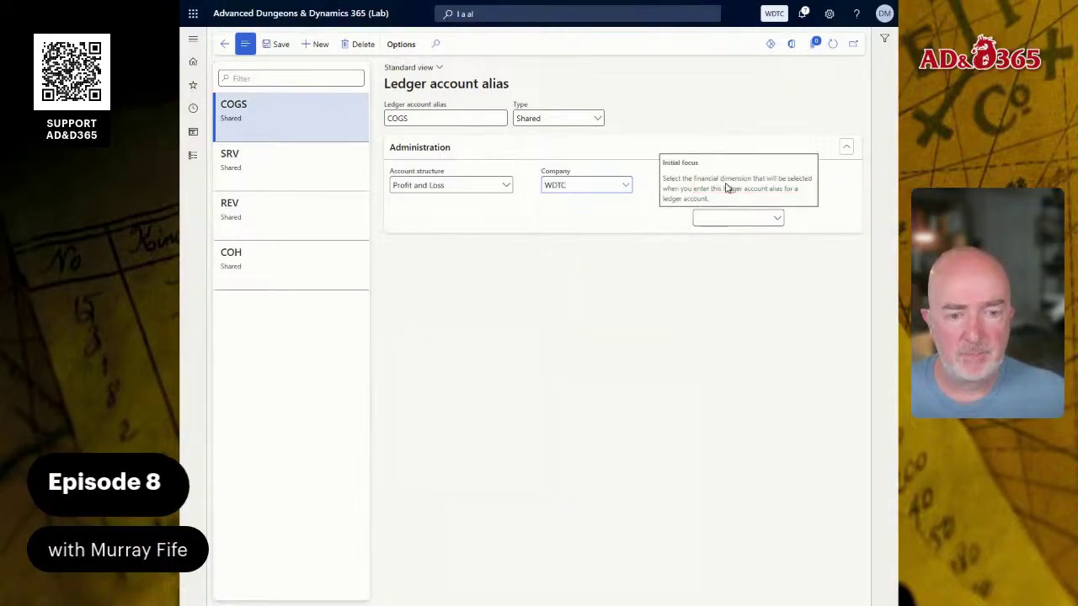
# Define the COGS alias as main account 5000, Cost of Goods Sold, with MainAccount as its initial focus
pyautogui.click(746, 185)
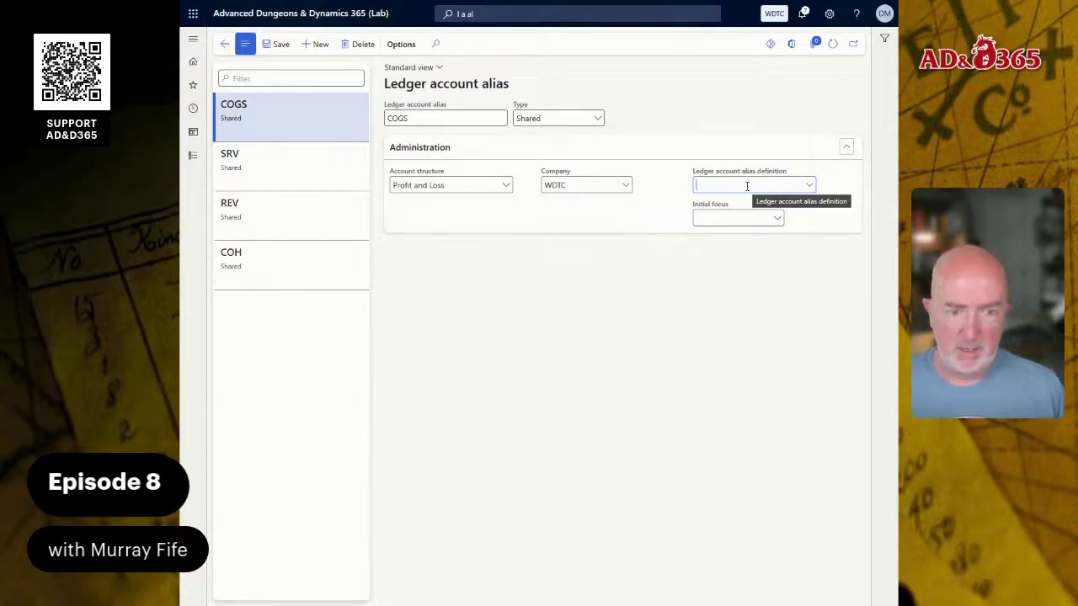
pyautogui.write('S')
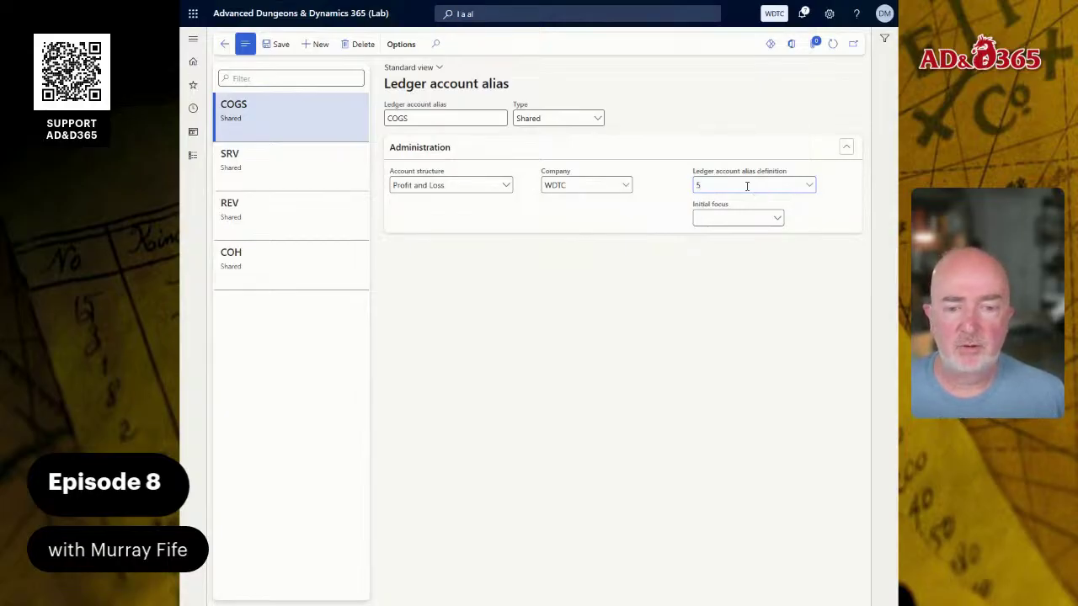
pyautogui.write('000-')
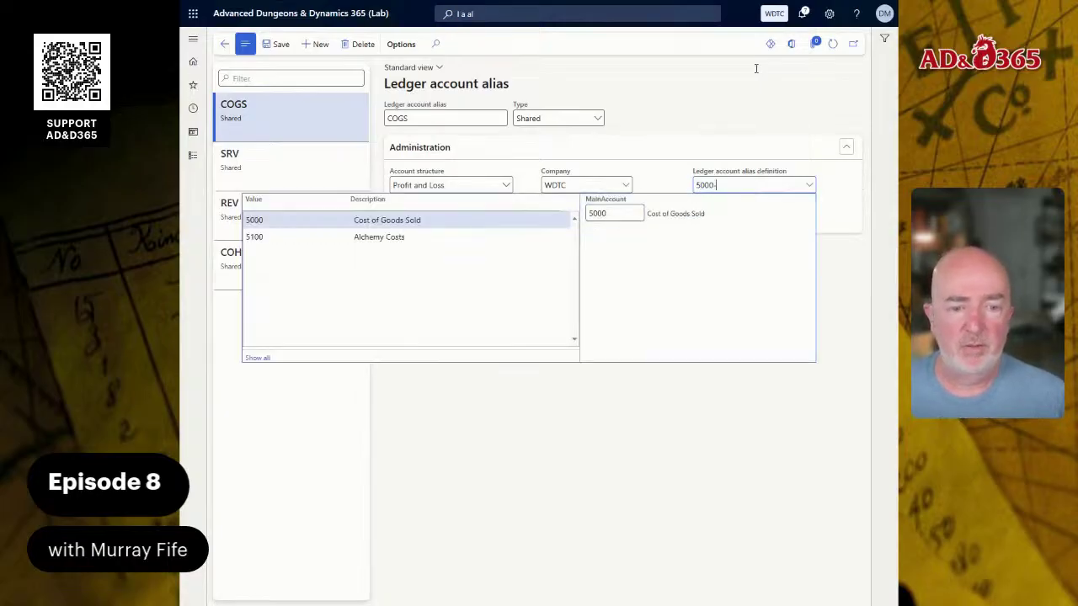
pyautogui.press('Tab')
pyautogui.click(774, 218)
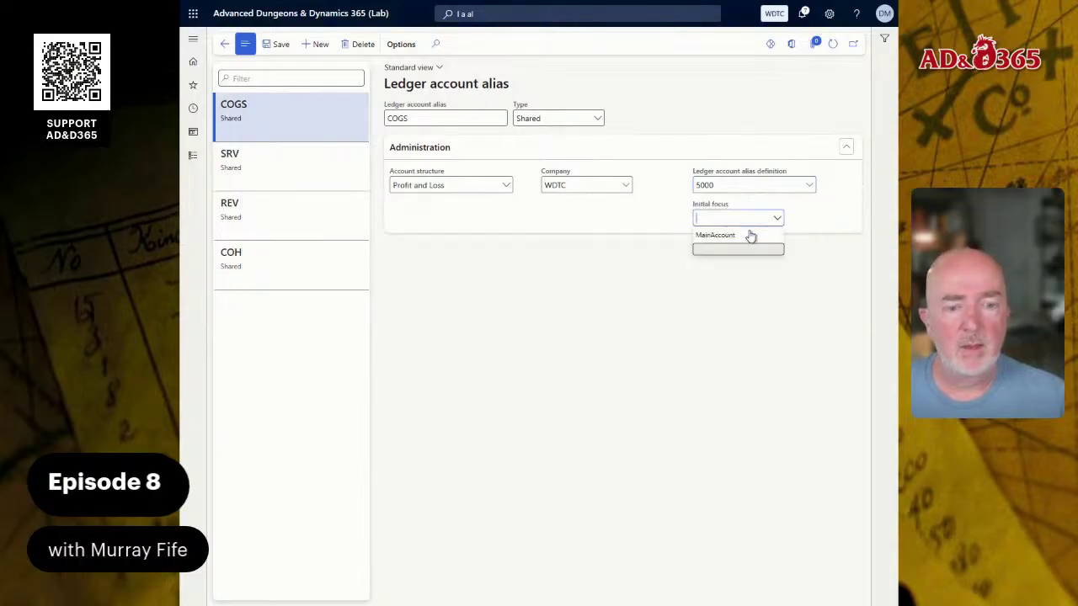
pyautogui.click(715, 242)
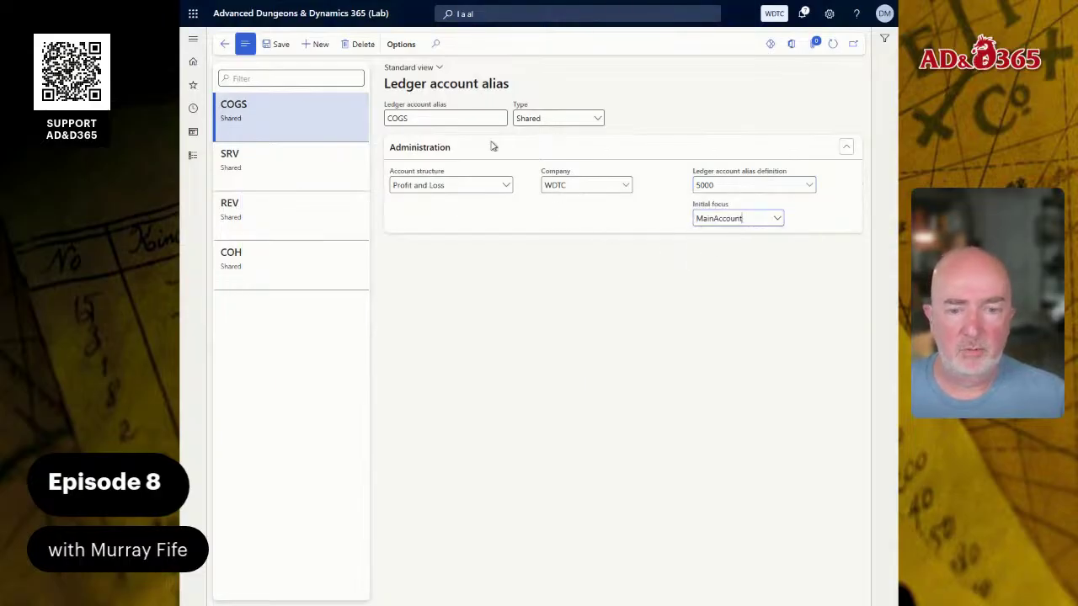
# Create a ledger account alias named WAGES with the Profit and Loss account structure
pyautogui.click(316, 44)
pyautogui.write('WAGES')
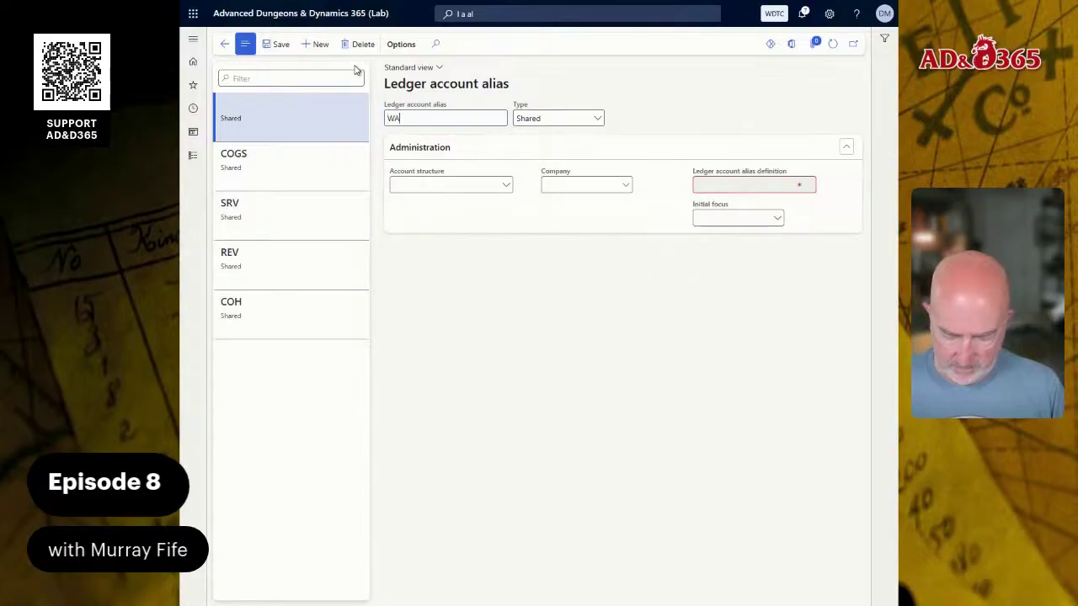
pyautogui.press('Tab')
pyautogui.press('Tab')
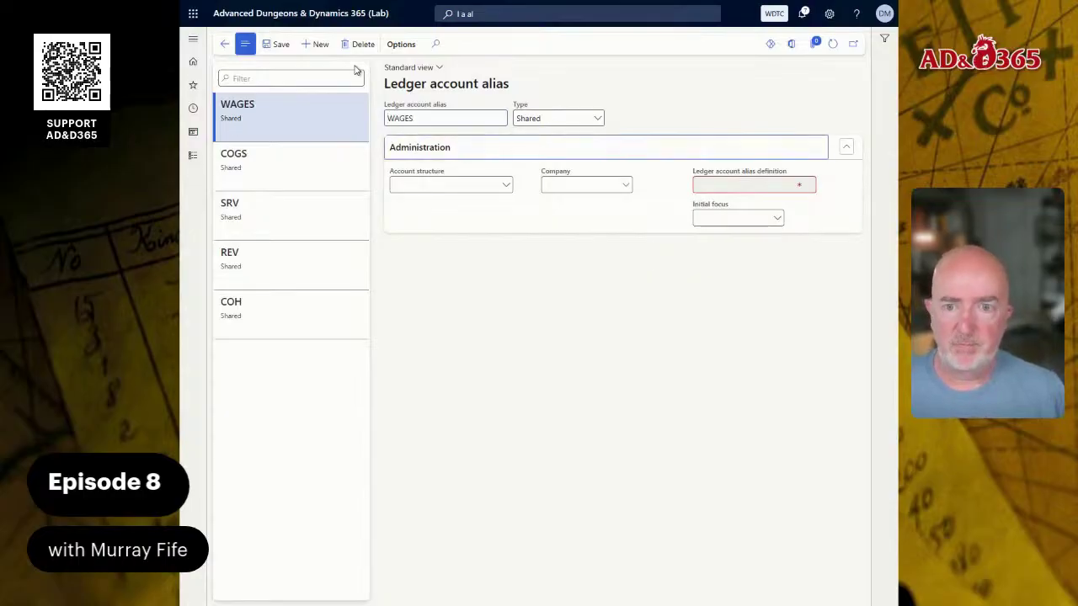
pyautogui.press('Tab')
pyautogui.hotkey('alt', 'Down')
pyautogui.press('Down')
pyautogui.press('Down')
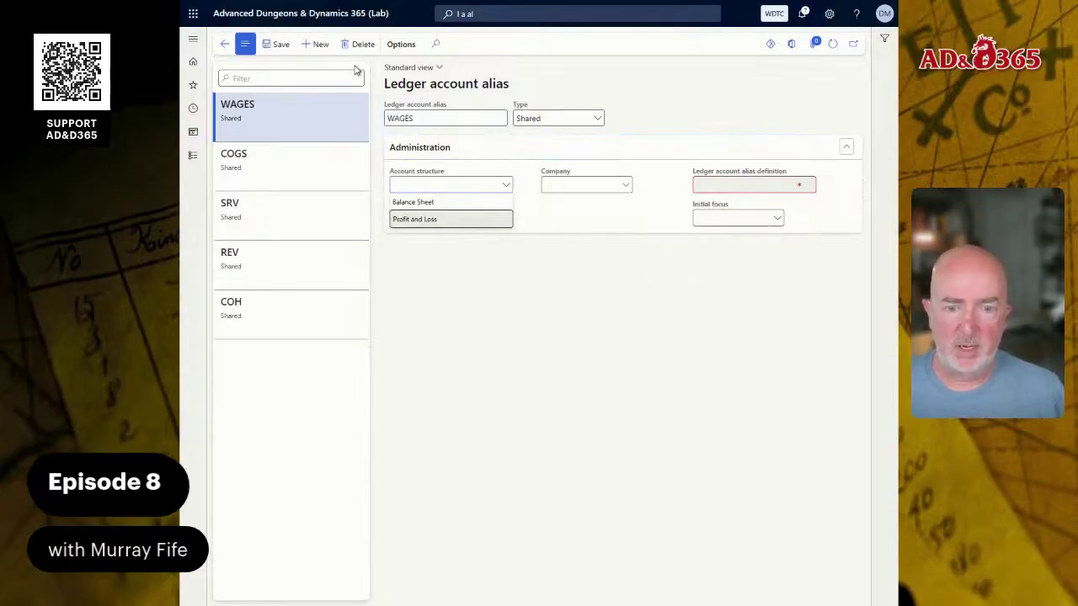
pyautogui.press('Return')
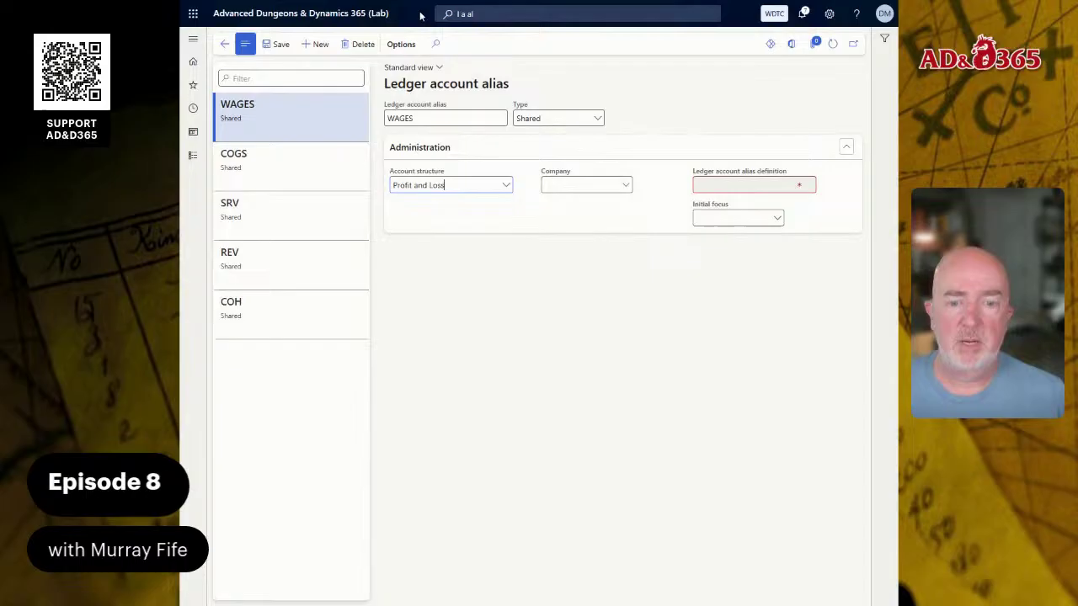
# Assign company WDTC to the WAGES alias and set its initial focus to MainAccount
pyautogui.click(597, 185)
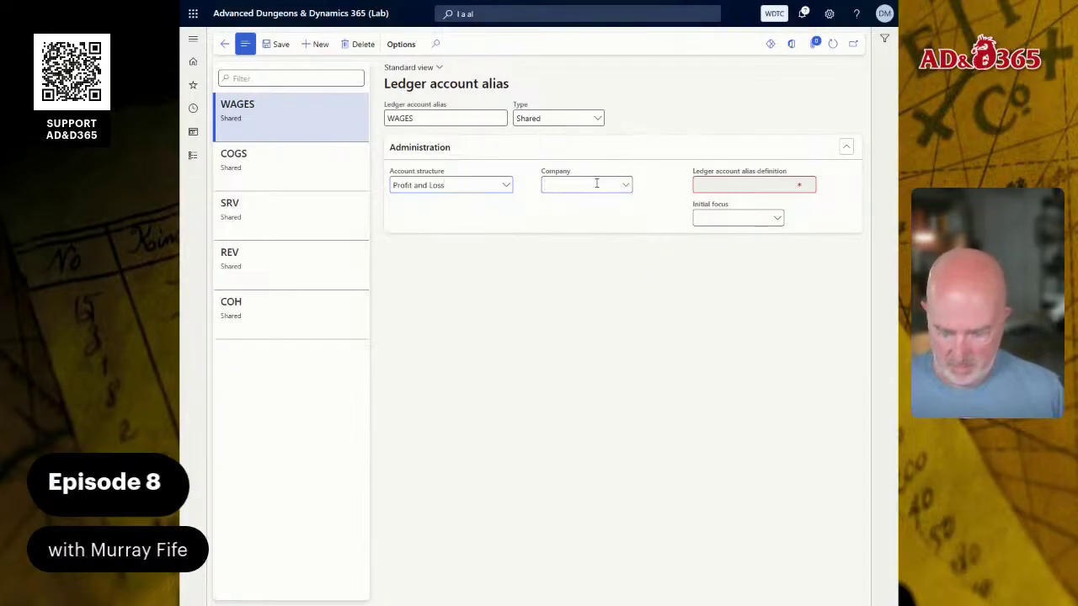
pyautogui.write('WDTC')
pyautogui.press('Tab')
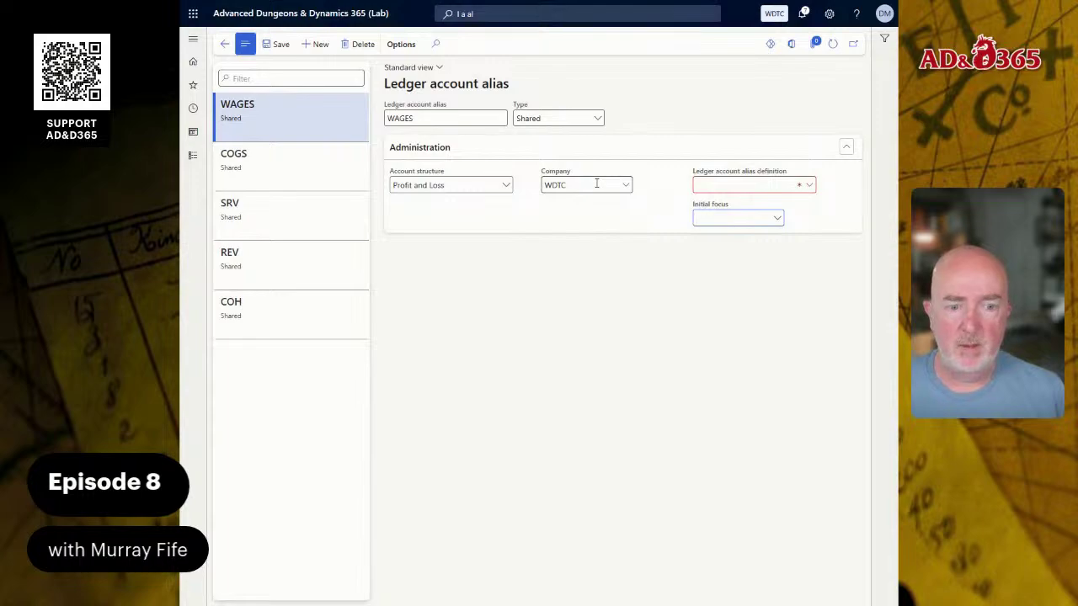
pyautogui.hotkey('alt', 'Down')
pyautogui.press('Down')
pyautogui.press('Return')
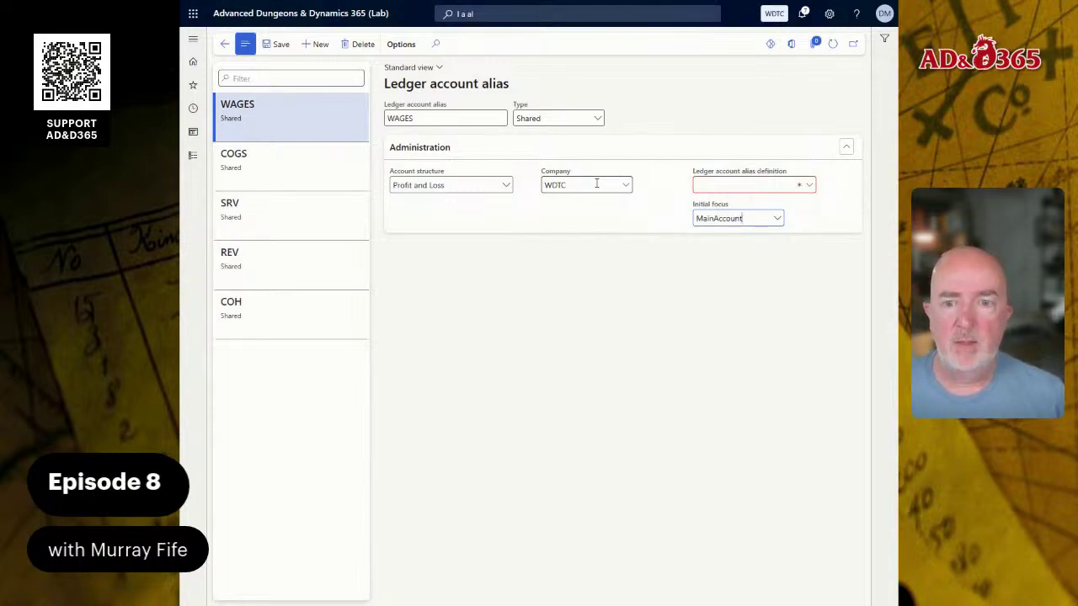
# Try to find a main account for the WAGES alias definition by 66, 6 and "wag", then clear the entry
pyautogui.click(750, 184)
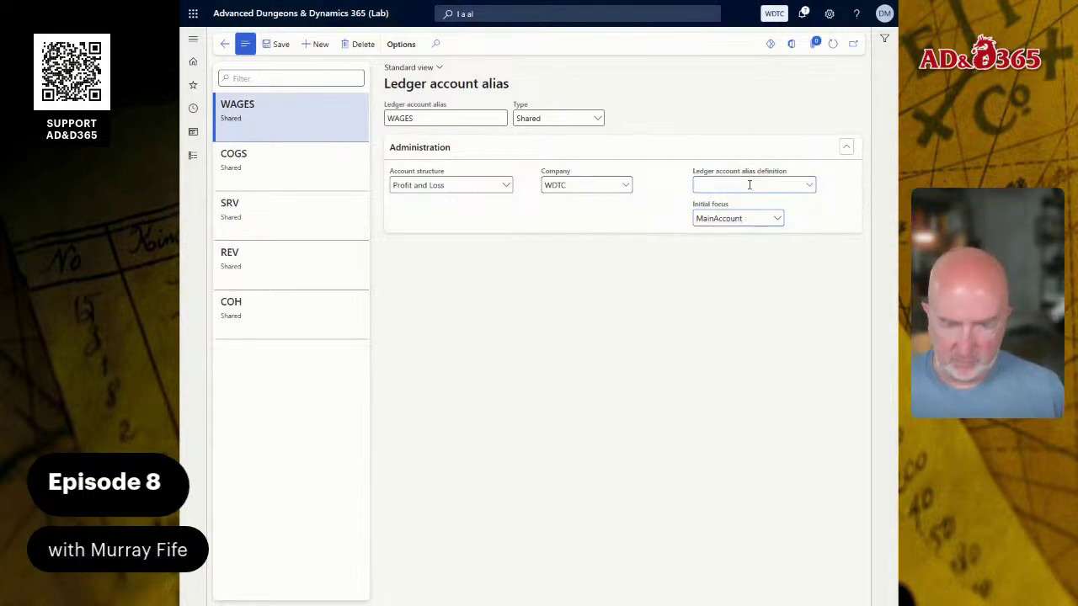
pyautogui.write('66')
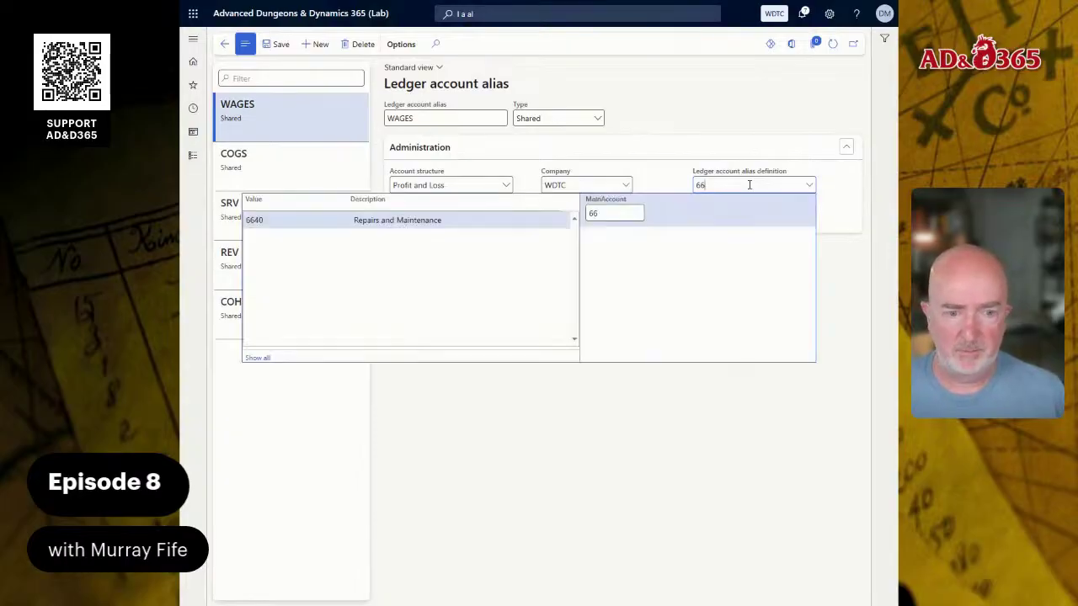
pyautogui.press('BackSpace')
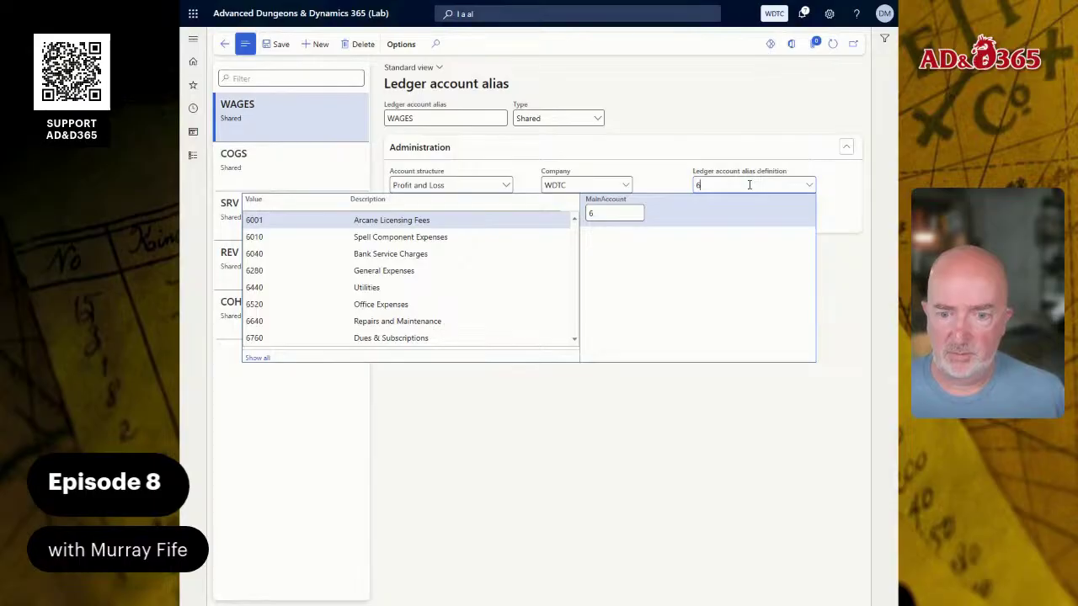
pyautogui.press('Down')
pyautogui.press('Down')
pyautogui.press('Down')
pyautogui.press('Down')
pyautogui.press('Down')
pyautogui.press('Down')
pyautogui.press('Down')
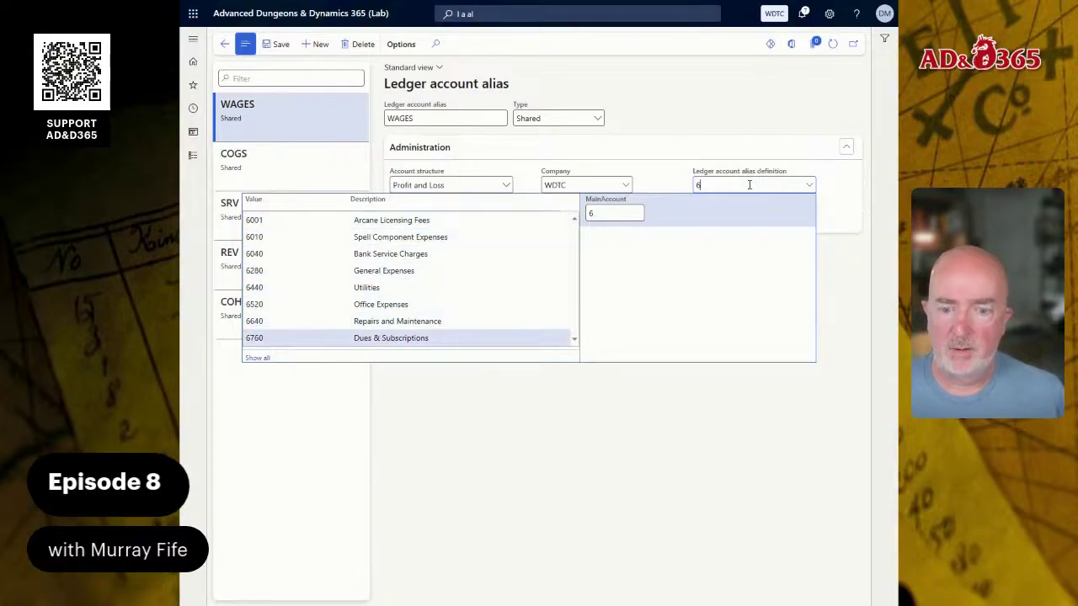
pyautogui.press('Up')
pyautogui.press('Up')
pyautogui.press('BackSpace')
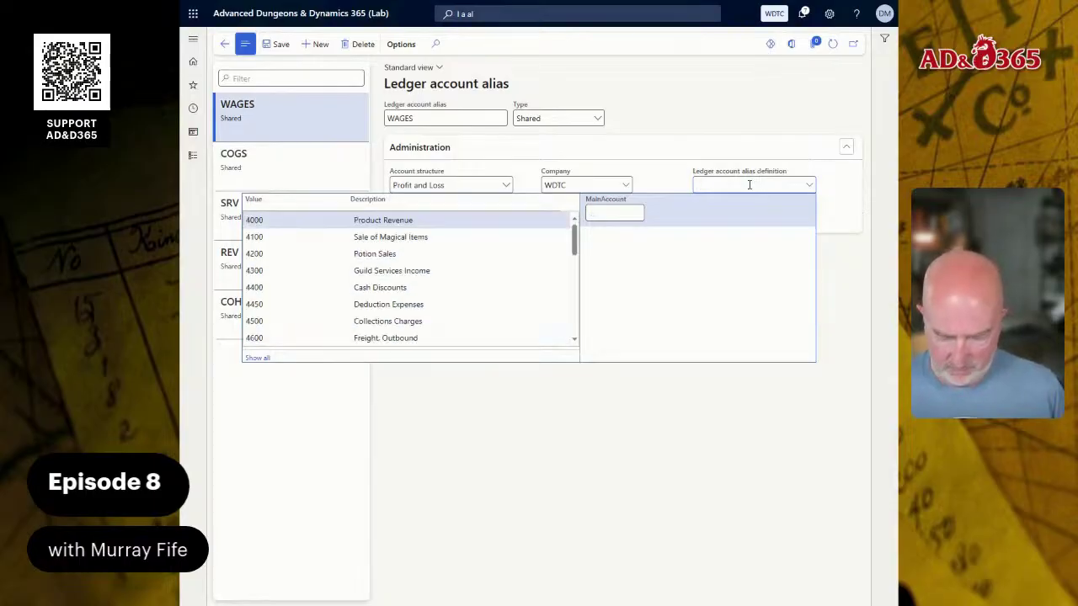
pyautogui.write('wag')
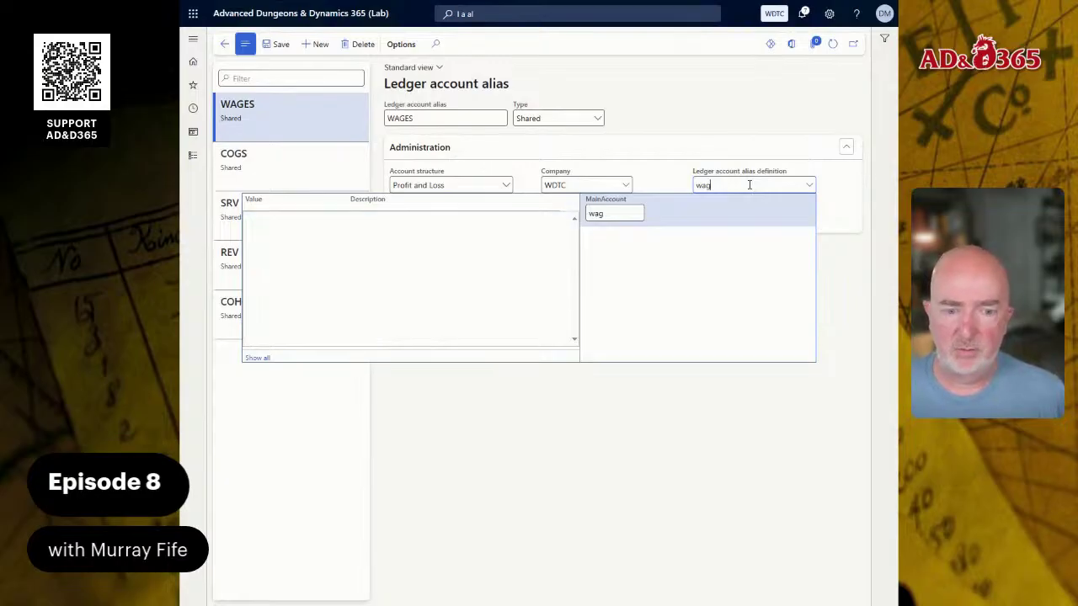
pyautogui.press('BackSpace')
pyautogui.press('BackSpace')
pyautogui.press('BackSpace')
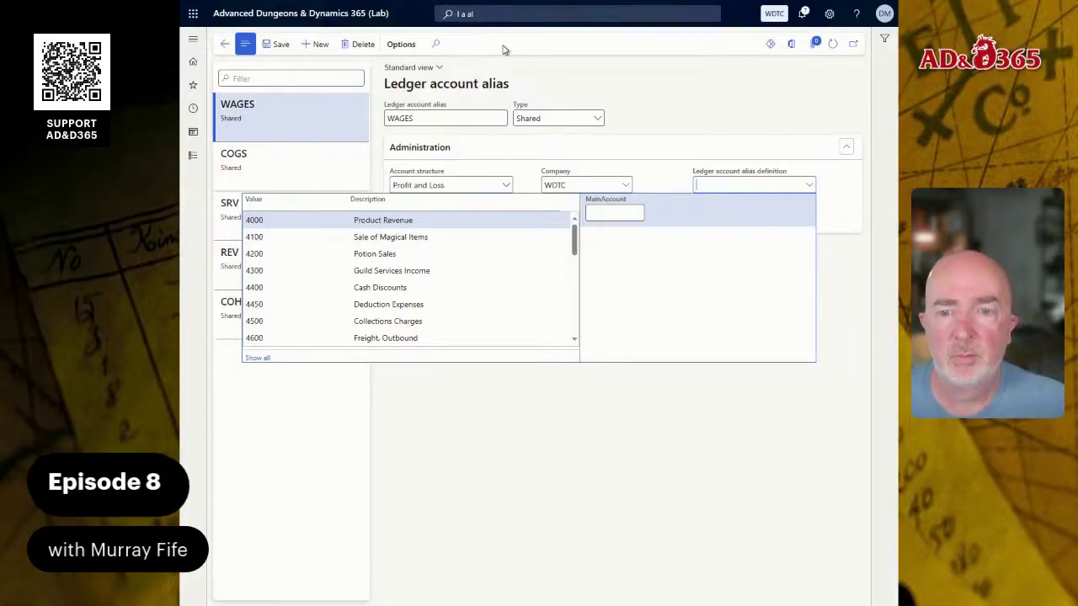
# Rename the WAGES alias as TAX, keeping its account structure and company
pyautogui.moveTo(436, 119); pyautogui.dragTo(375, 104)
pyautogui.write('TAX')
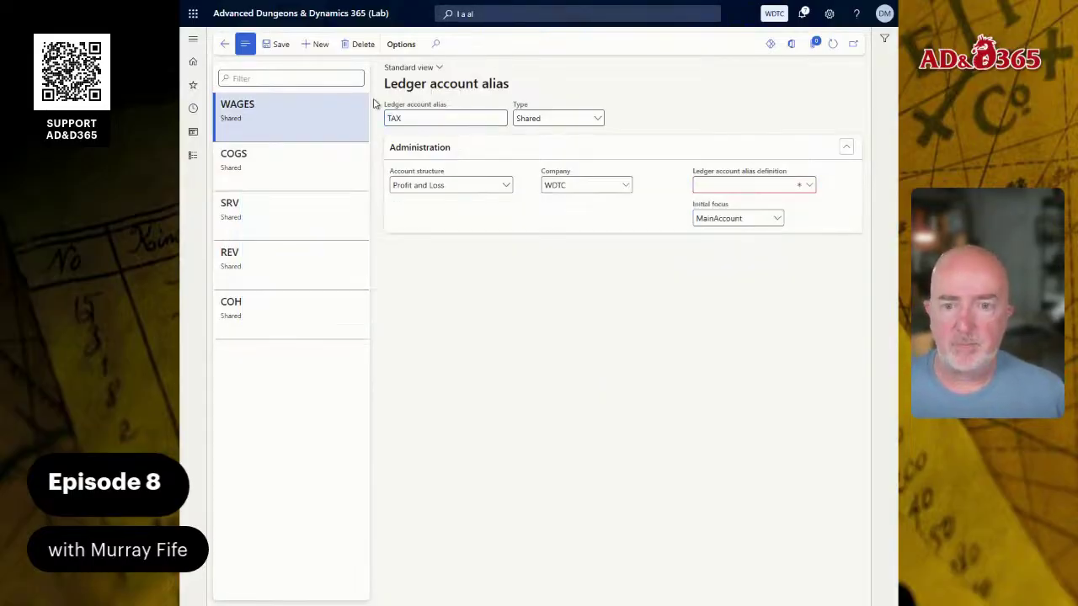
pyautogui.press('Tab')
pyautogui.press('Tab')
pyautogui.press('Tab')
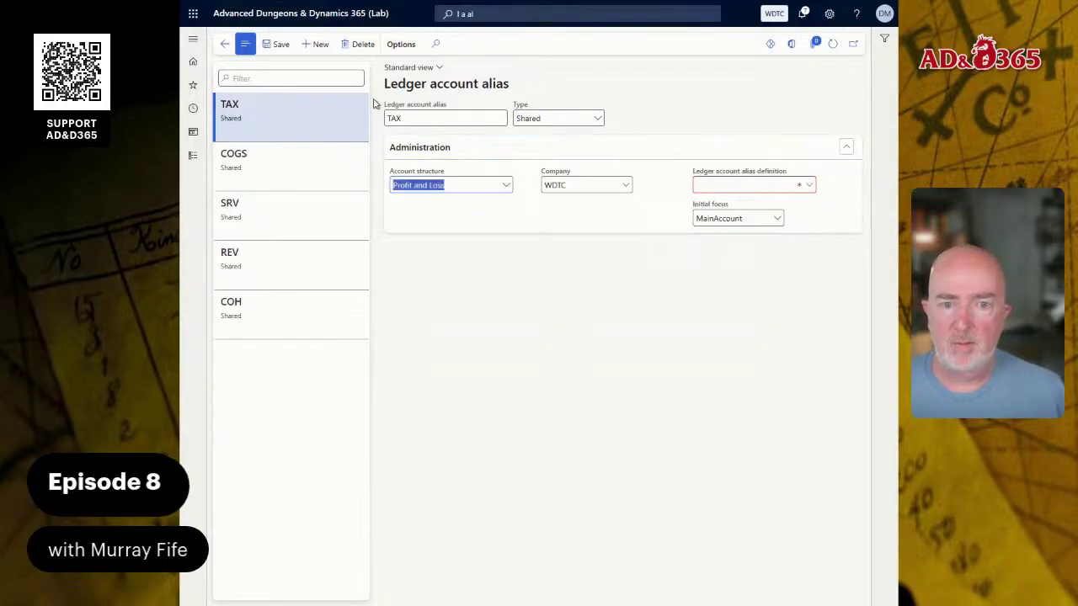
pyautogui.press('Tab')
pyautogui.press('Tab')
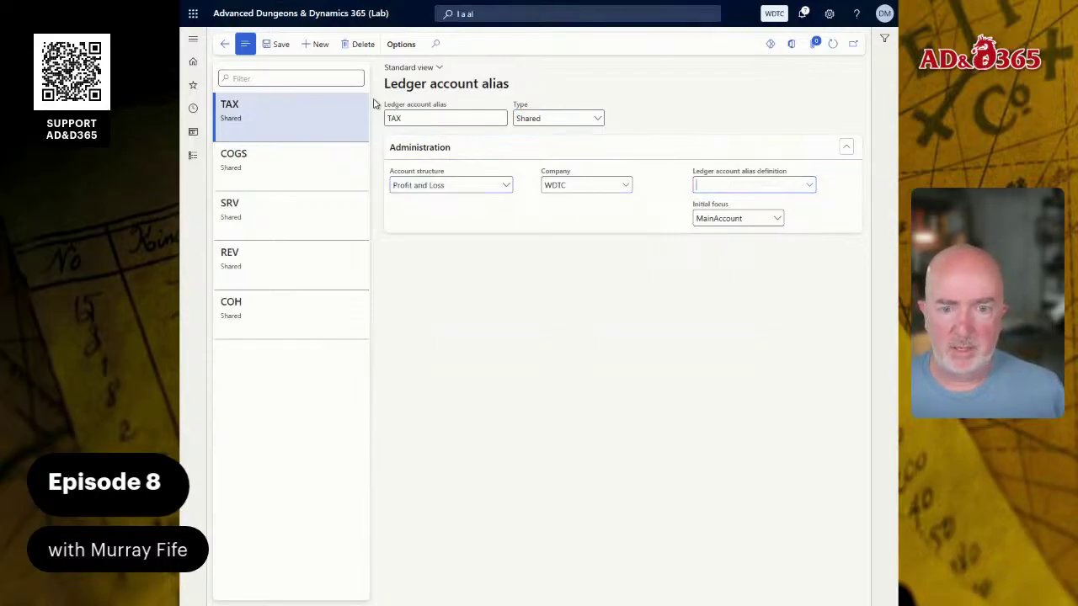
# Try to find a main account for the TAX alias definition by 7 and by "tax"
pyautogui.write('7')
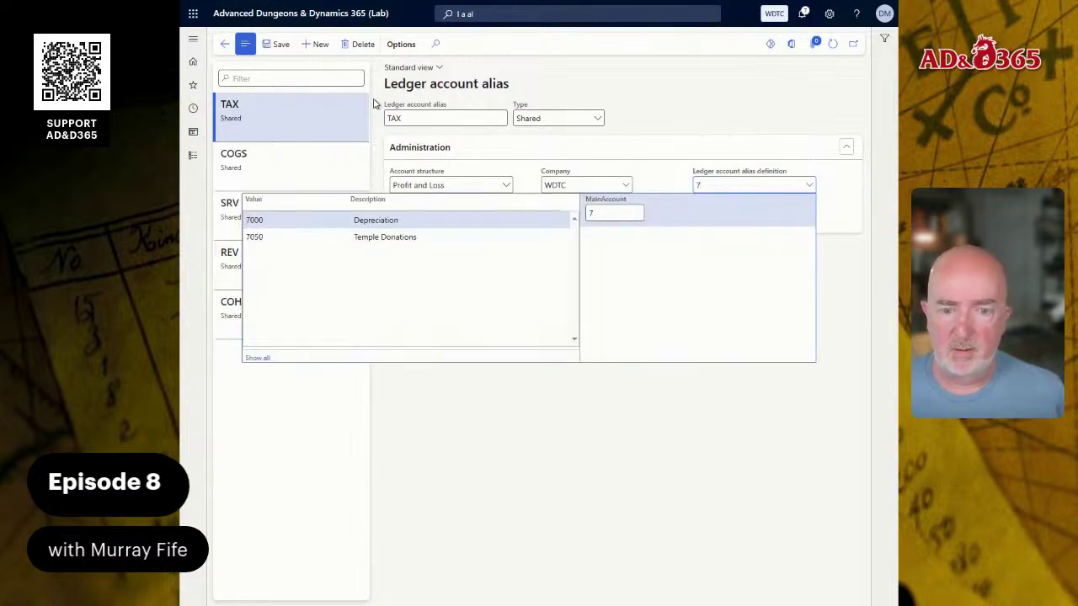
pyautogui.press('BackSpace')
pyautogui.write('tax')
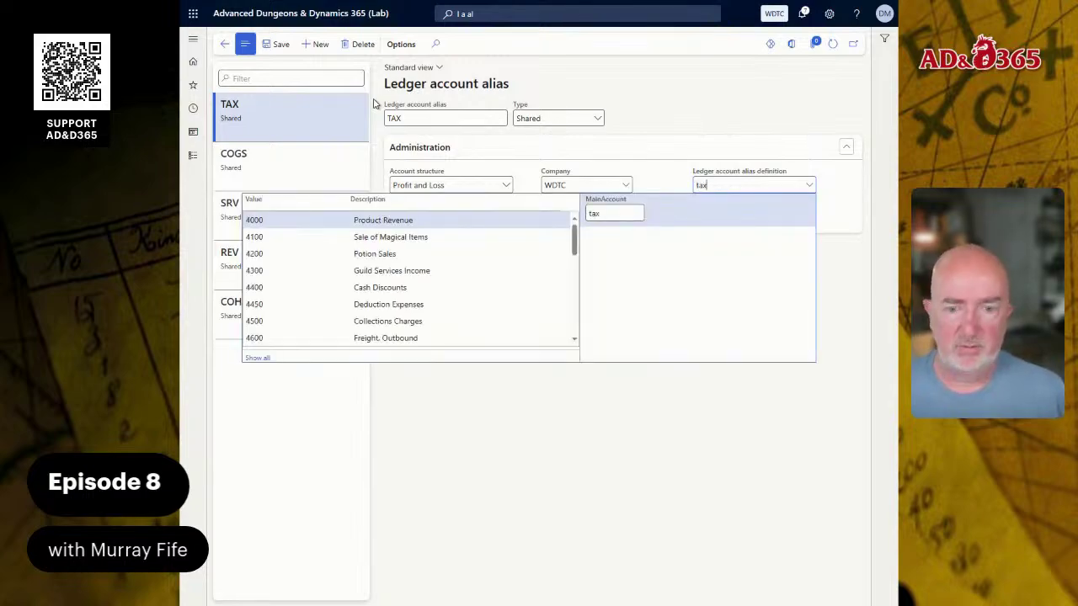
pyautogui.press('BackSpace')
pyautogui.press('BackSpace')
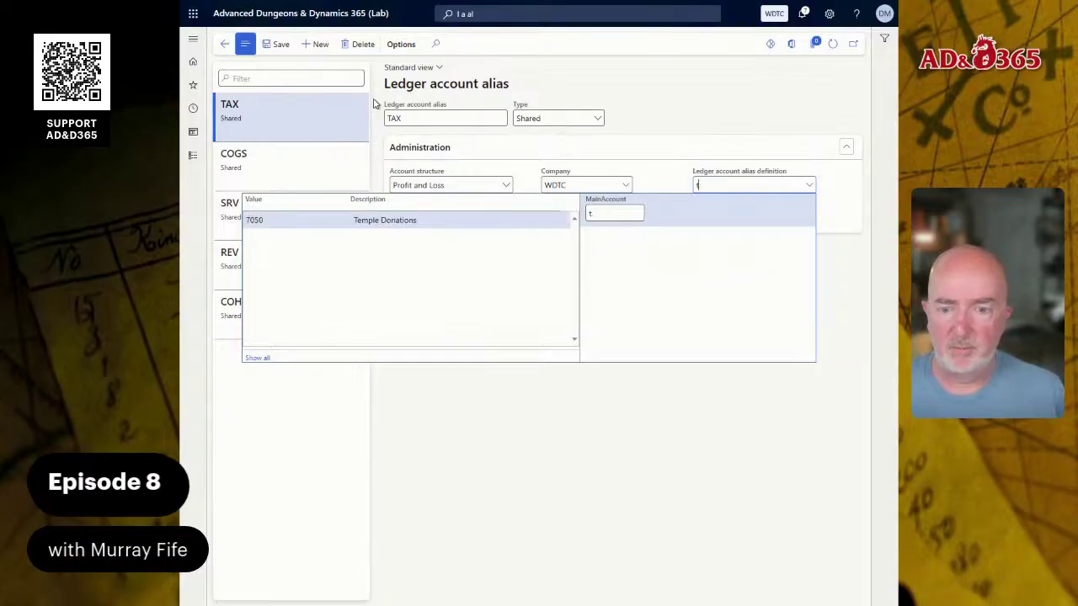
# Browse the full list of main accounts for one that suits the TAX alias definition
pyautogui.press('BackSpace')
pyautogui.press('Down')
pyautogui.press('Down')
pyautogui.press('Down')
pyautogui.press('Down')
pyautogui.press('Down')
pyautogui.press('Down')
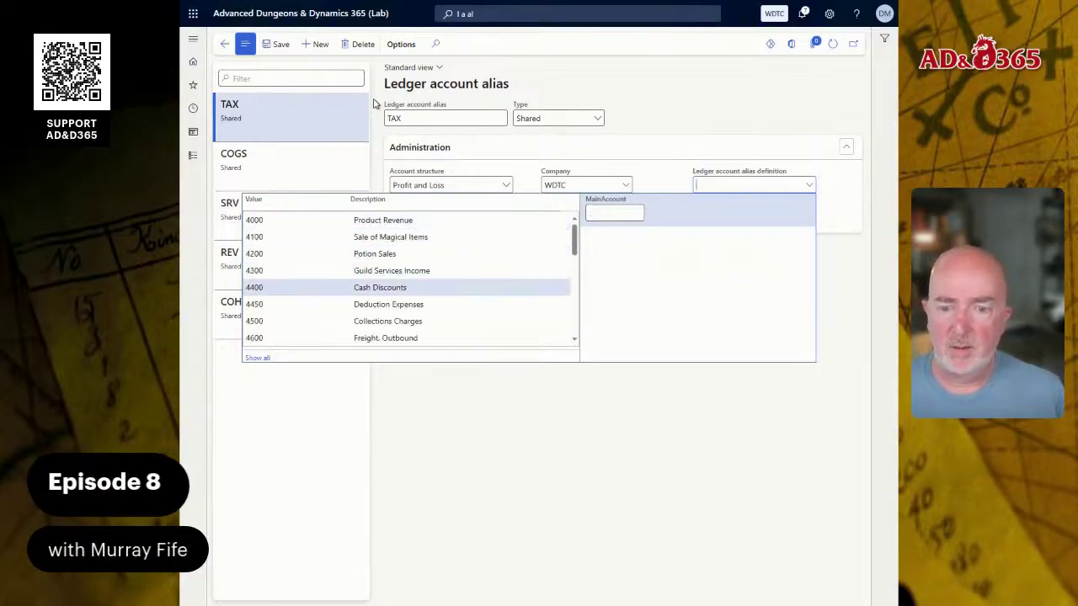
pyautogui.press('Down')
pyautogui.press('Down')
pyautogui.press('Down')
pyautogui.press('Down')
pyautogui.press('Down')
pyautogui.press('Down')
pyautogui.press('Down')
pyautogui.press('Down')
pyautogui.press('Down')
pyautogui.press('Down')
pyautogui.press('Down')
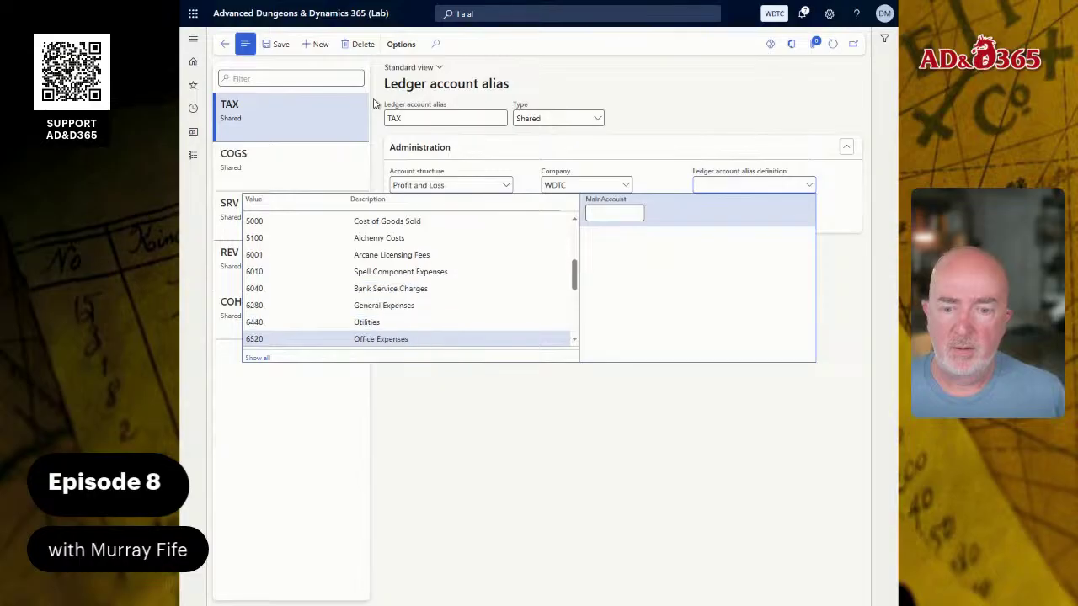
pyautogui.press('Down')
pyautogui.press('Down')
pyautogui.press('Down')
pyautogui.press('Down')
pyautogui.press('Down')
pyautogui.press('Down')
pyautogui.press('Down')
pyautogui.press('Down')
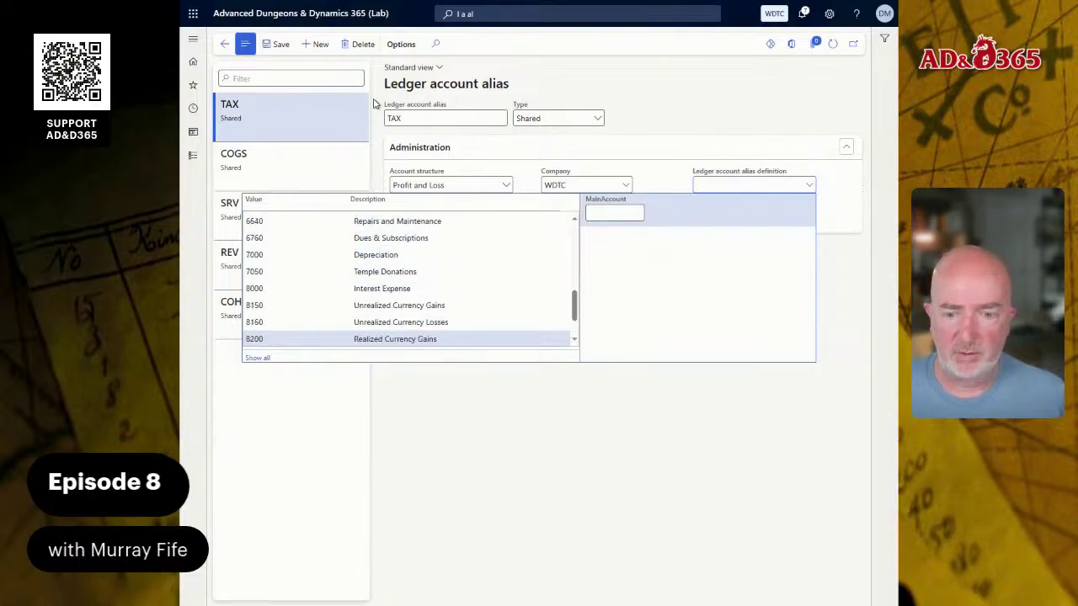
pyautogui.press('Down')
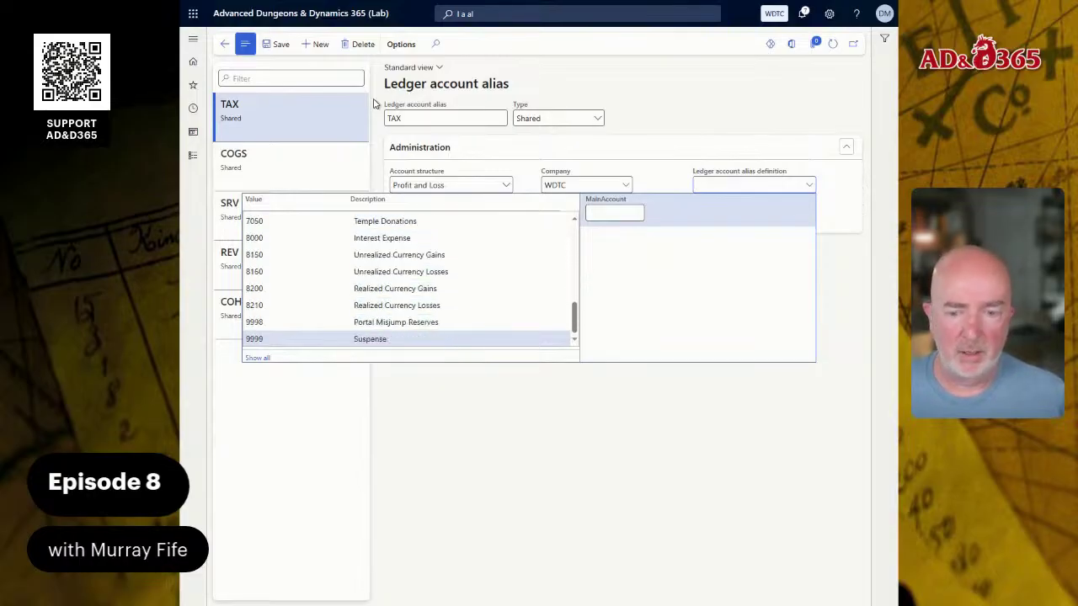
pyautogui.press('Up')
pyautogui.press('Up')
pyautogui.press('Up')
pyautogui.press('Up')
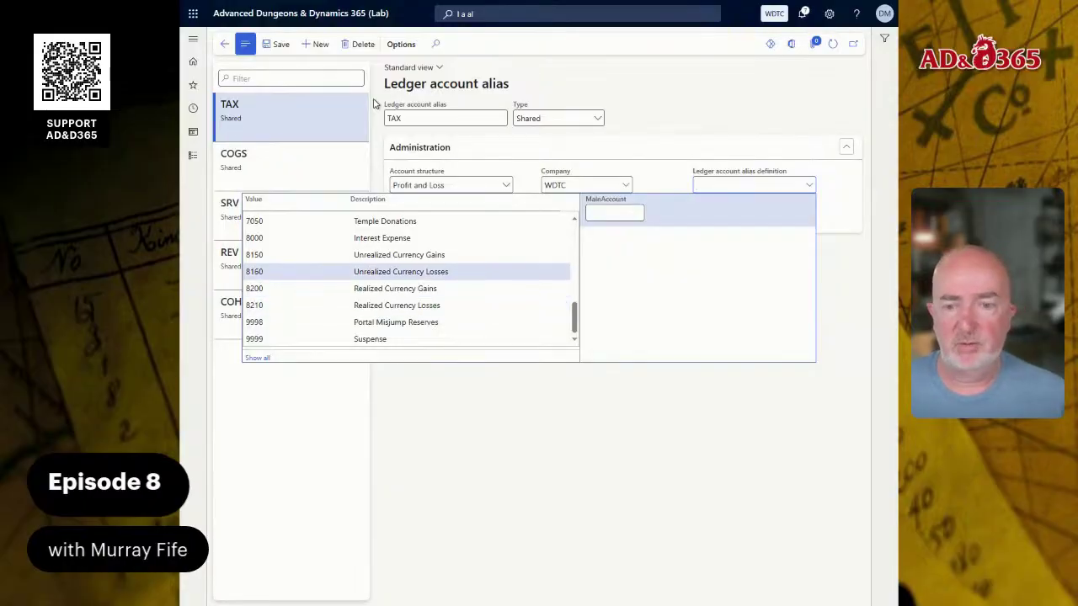
# Close the account lookup and delete the TAX alias
pyautogui.press('Escape')
pyautogui.click(360, 44)
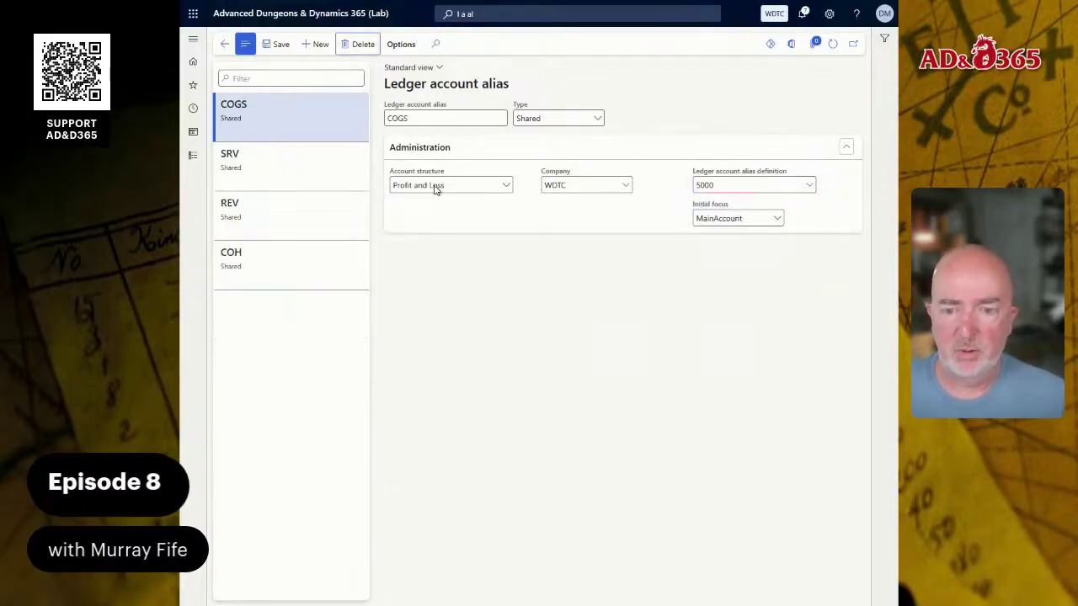